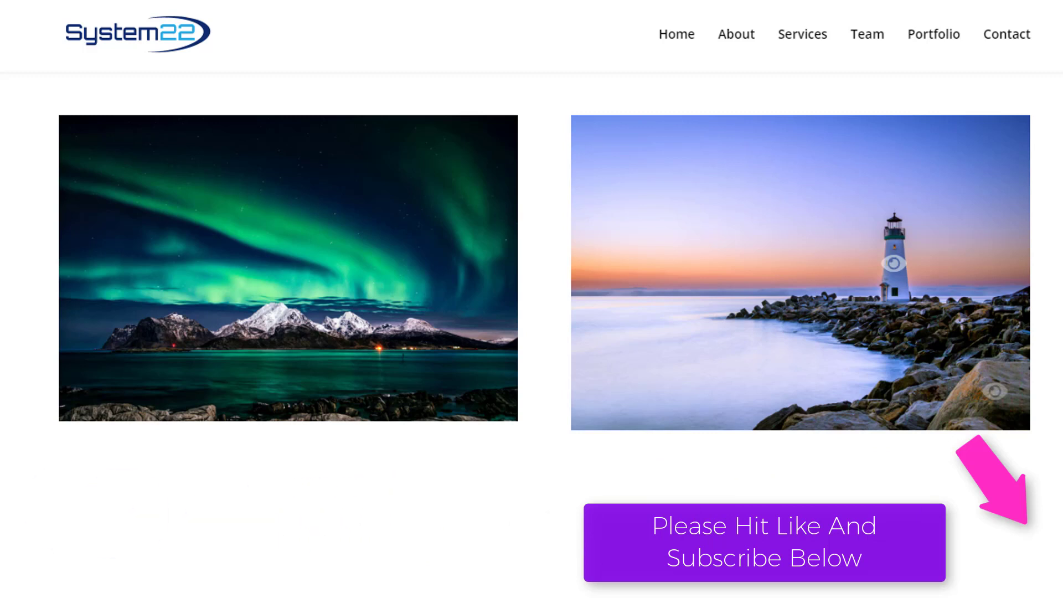
Step: Scroll through the page, then enlarge the lighthouse photo in a lightbox and close it
scroll(532, 277, up, 1)
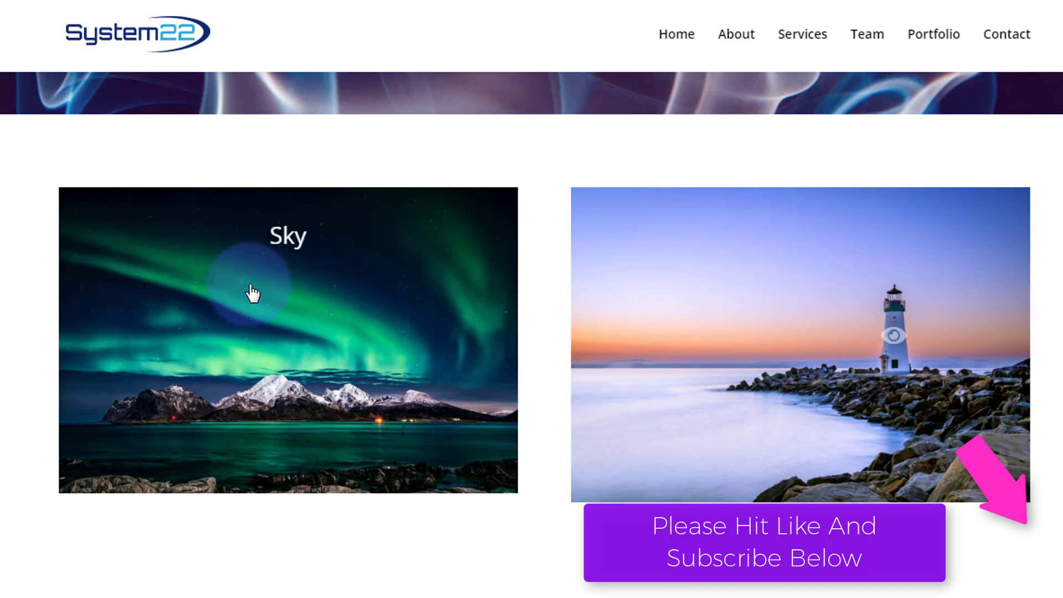
scroll(252, 294, up, 2)
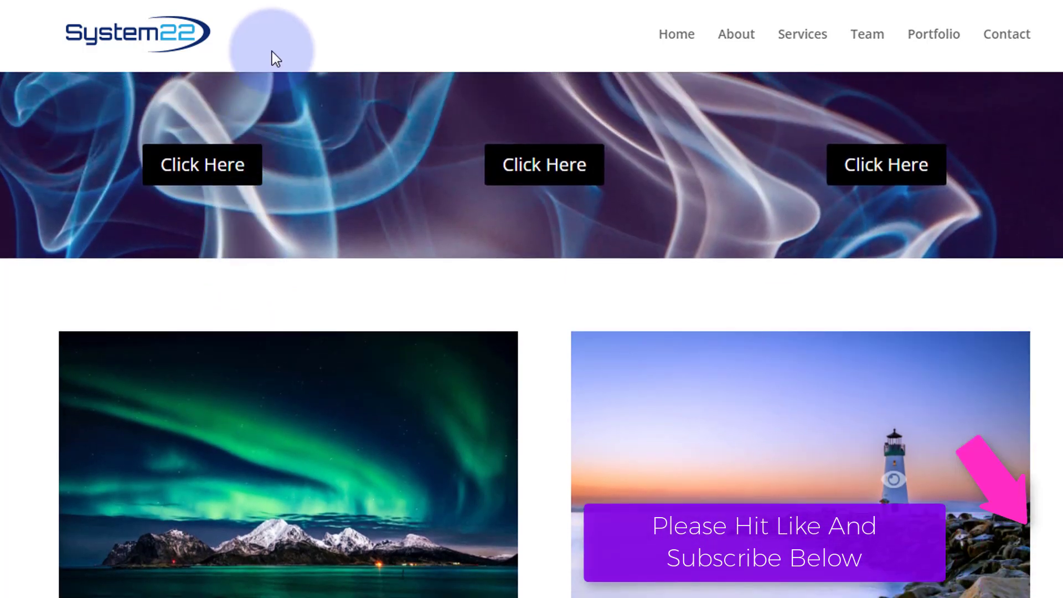
scroll(531, 333, down, 5)
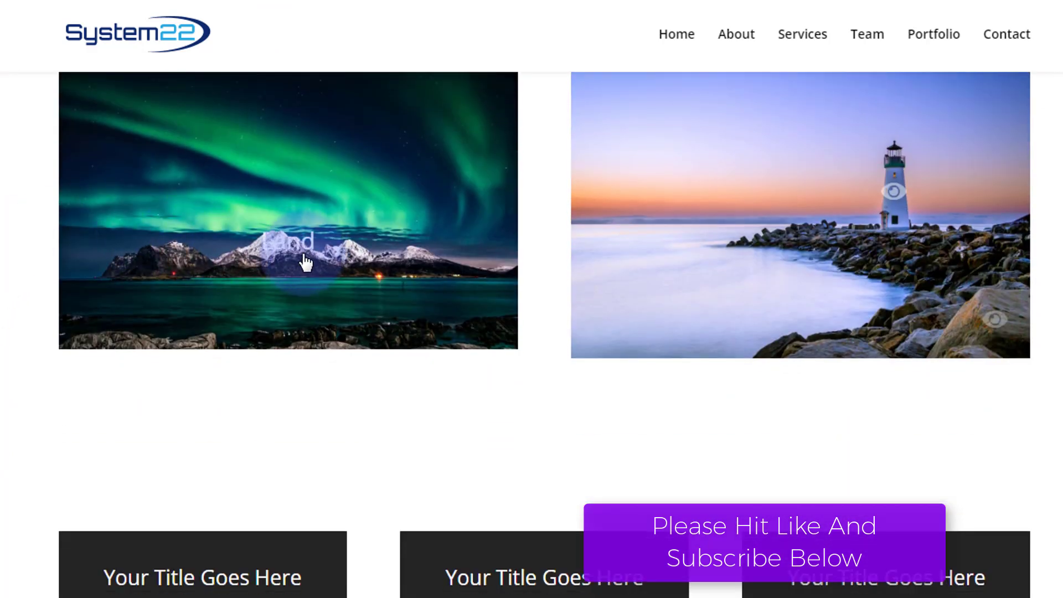
scroll(296, 252, down, 4)
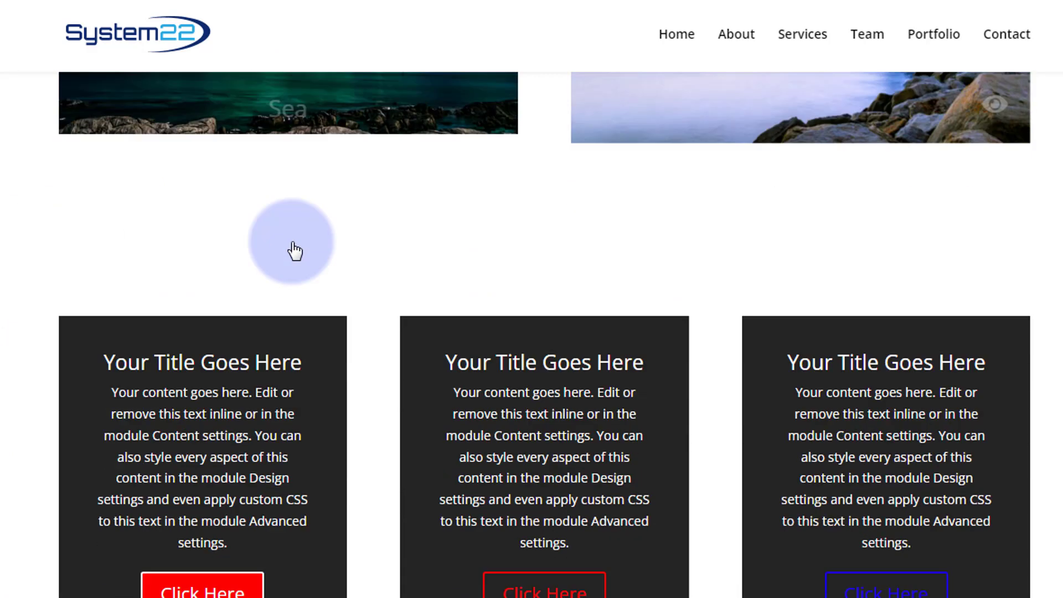
scroll(295, 250, down, 3)
scroll(295, 251, up, 7)
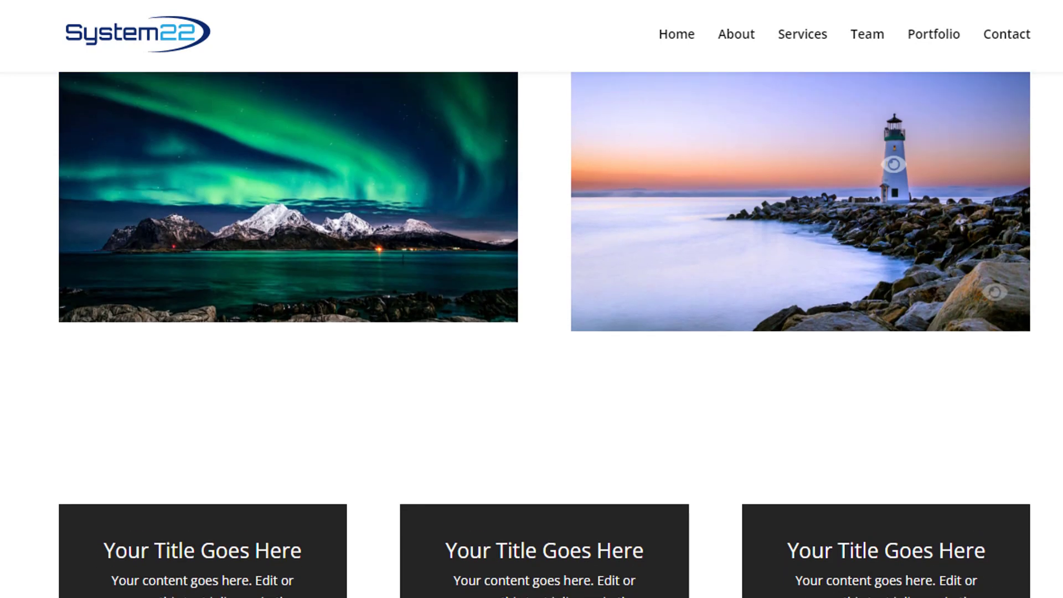
scroll(532, 274, up, 2)
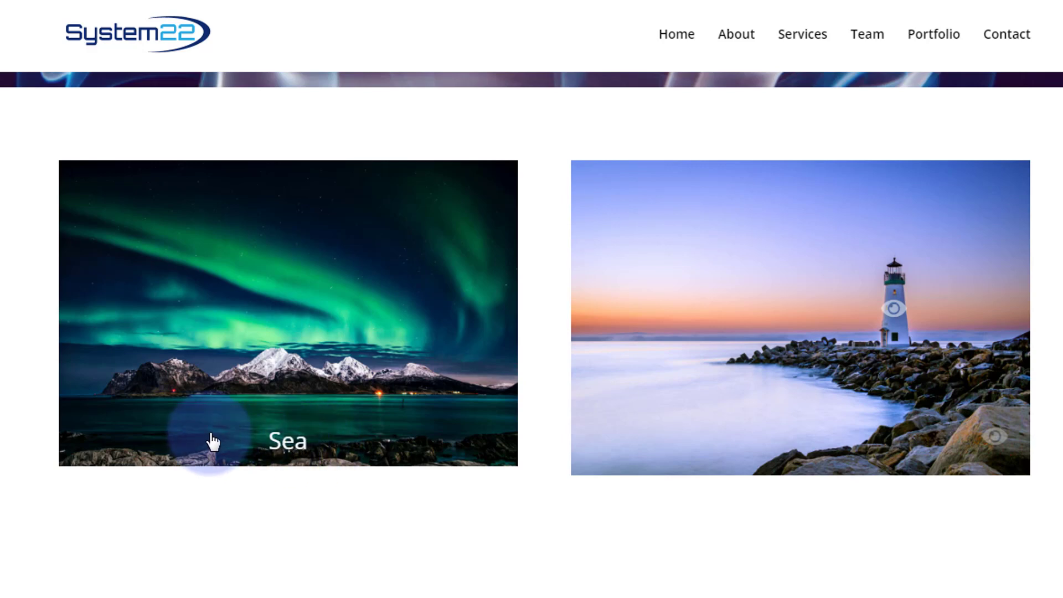
scroll(291, 453, down, 10)
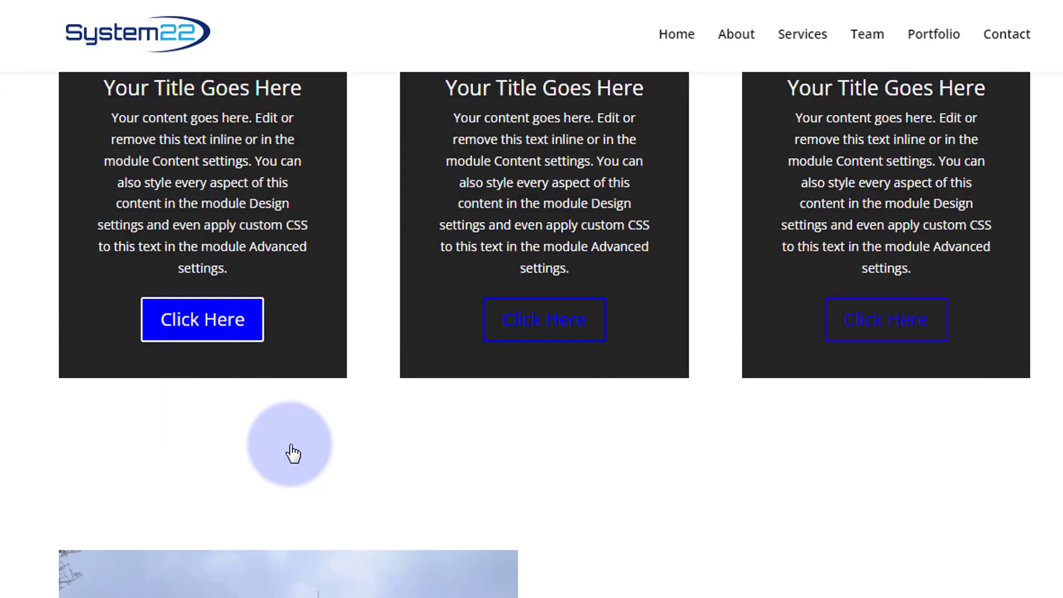
scroll(545, 334, up, 10)
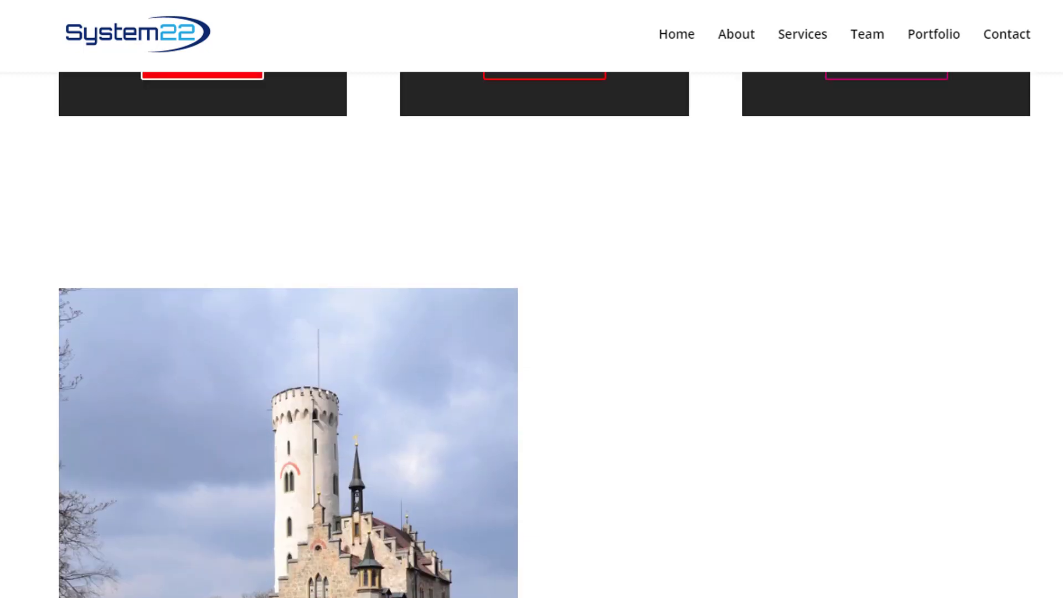
scroll(545, 334, up, 2)
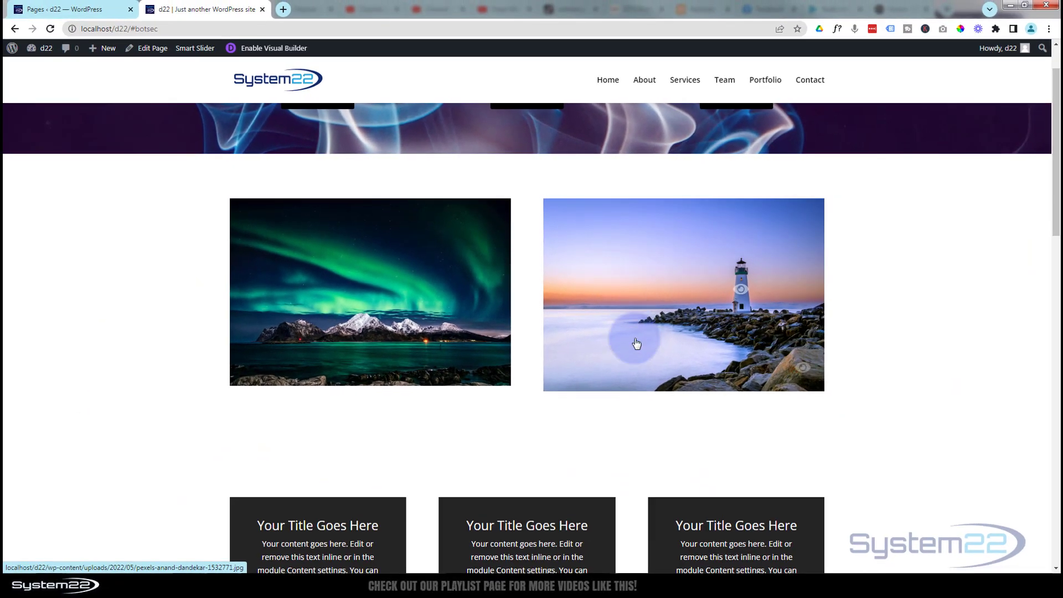
click(612, 299)
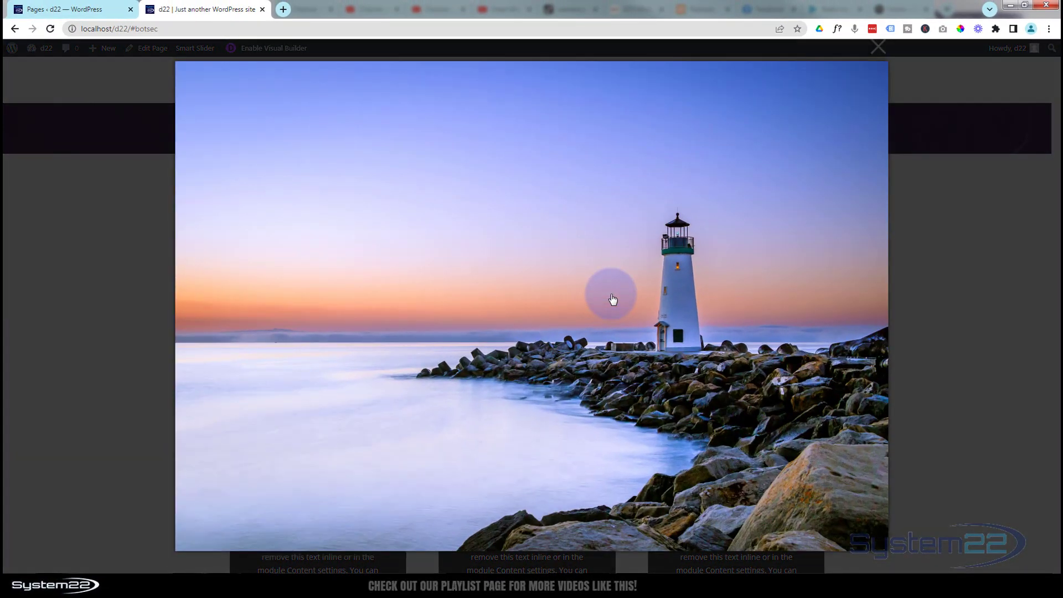
click(985, 280)
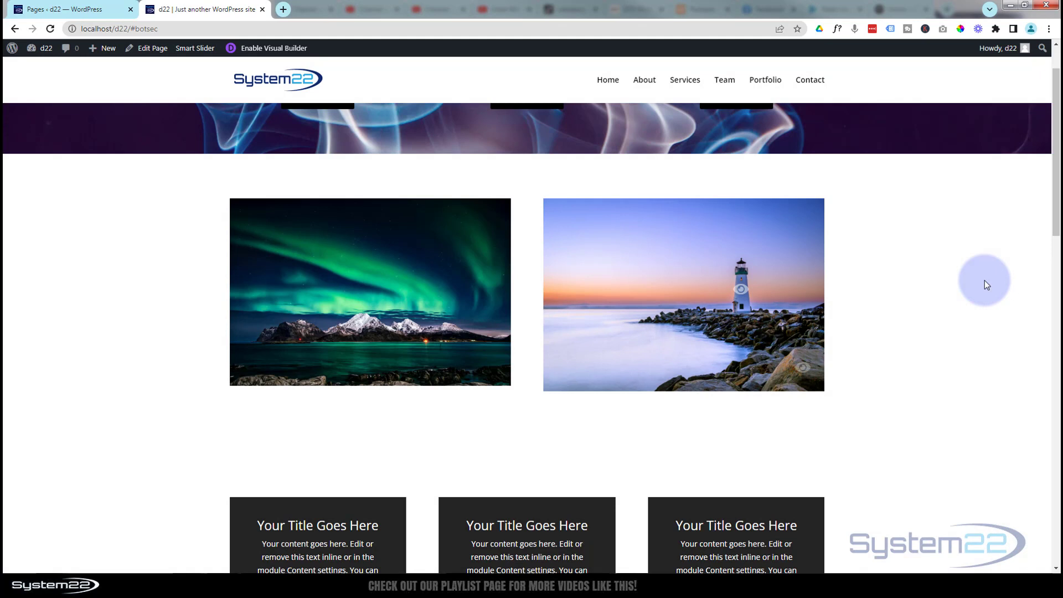
Step: Test the photo links that jump up to the banner and down to the title cards
click(742, 291)
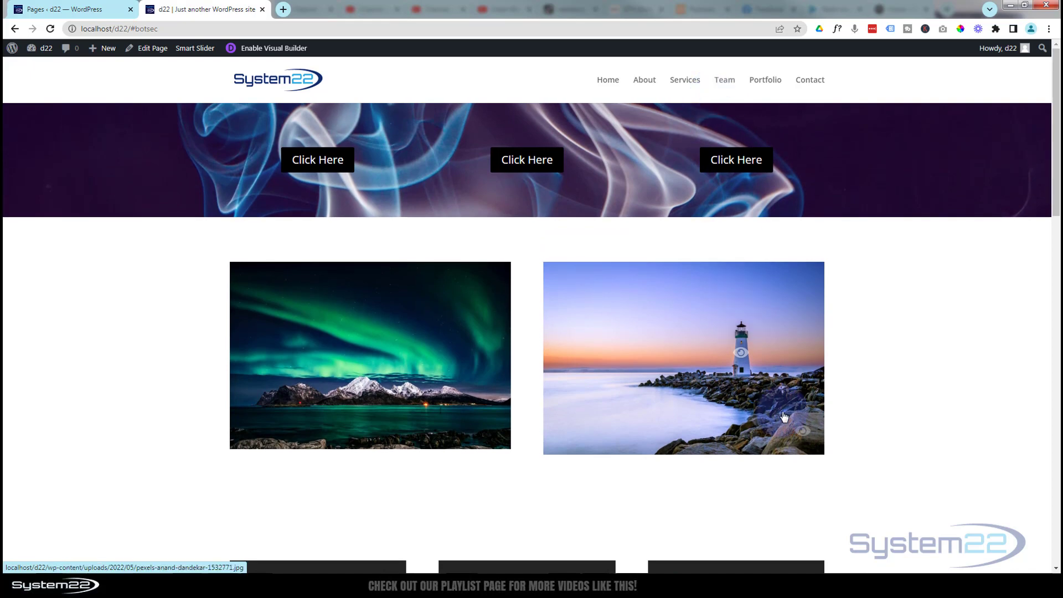
click(803, 432)
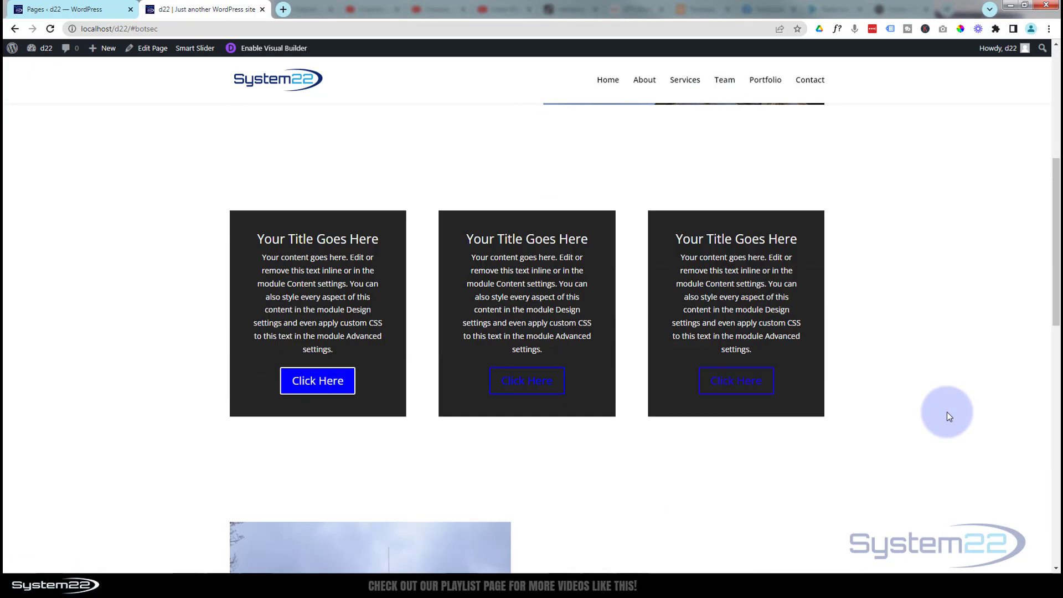
scroll(942, 394, up, 6)
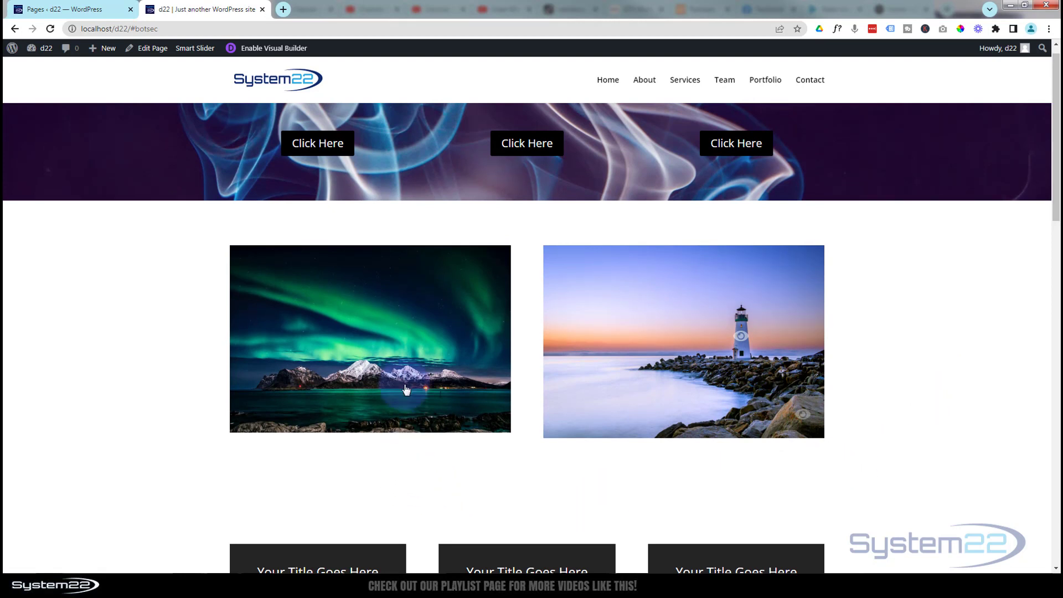
mouse_move(355, 382)
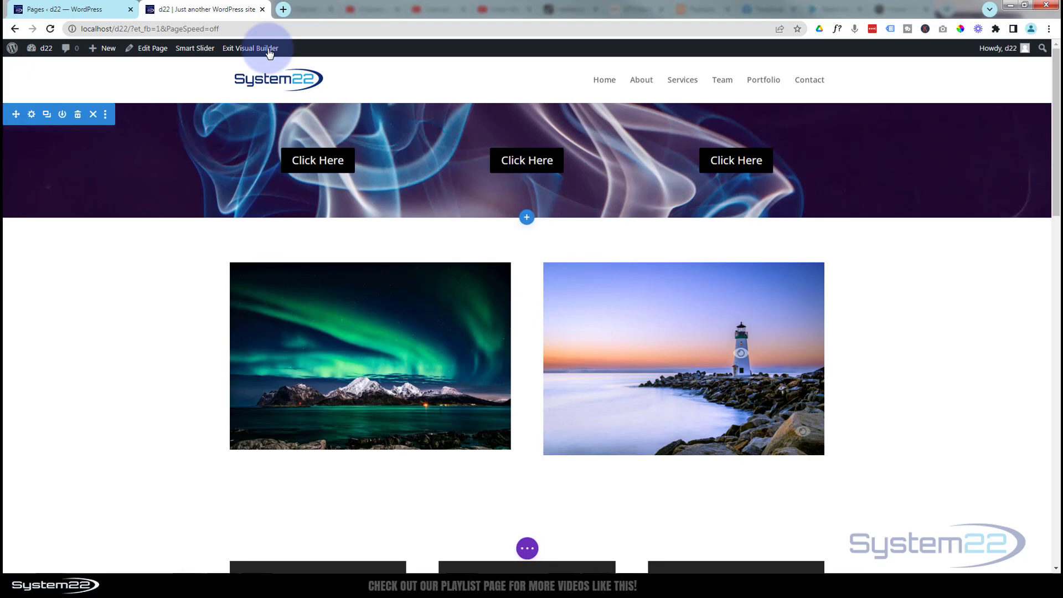
Step: Add a regular section with a two-equal-column row below the photos, with an Image module on the left
scroll(227, 166, down, 3)
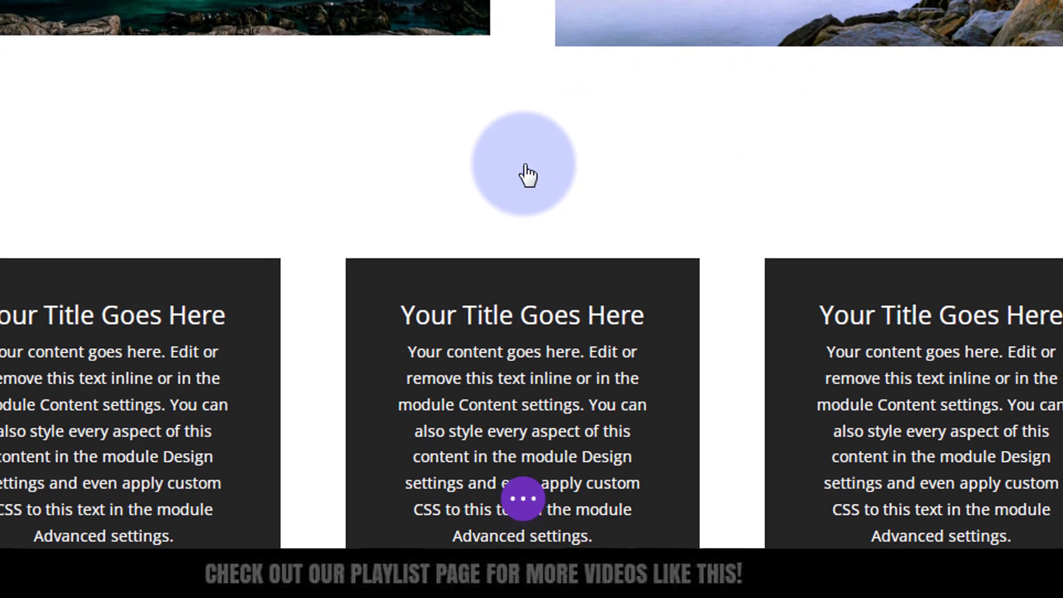
click(489, 384)
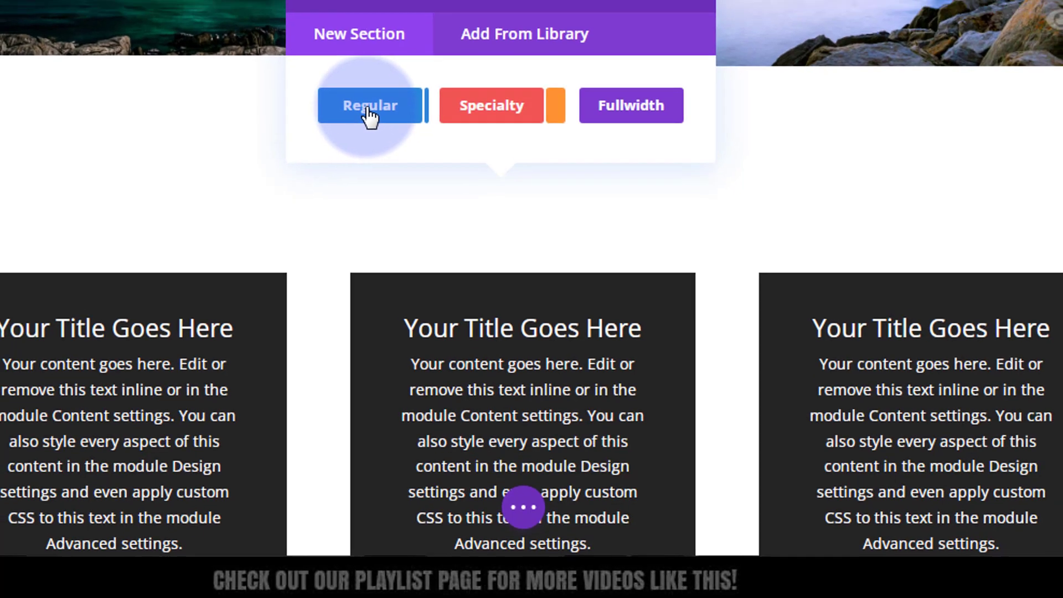
click(366, 97)
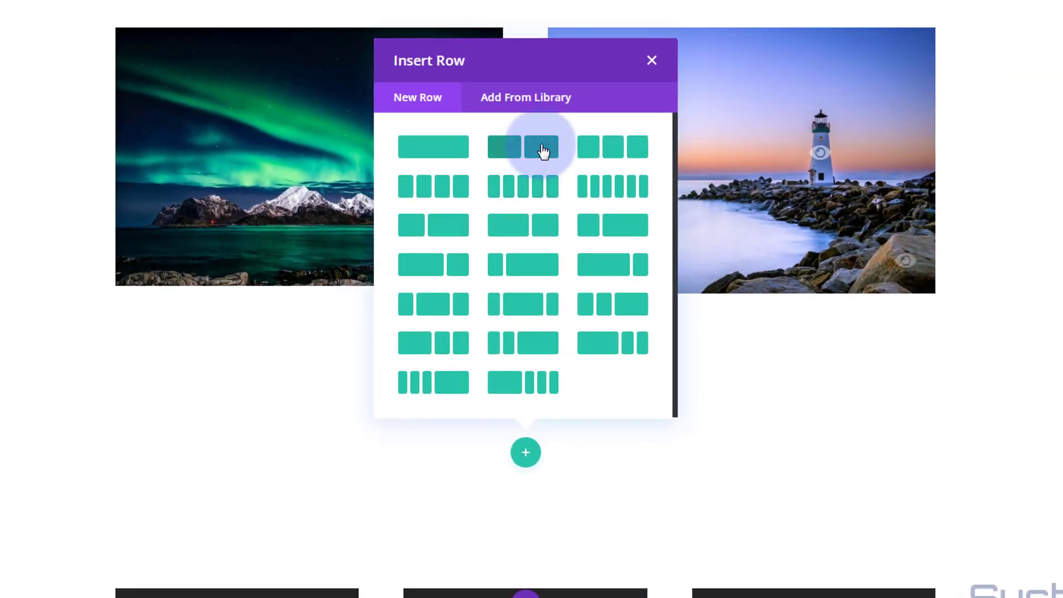
click(543, 151)
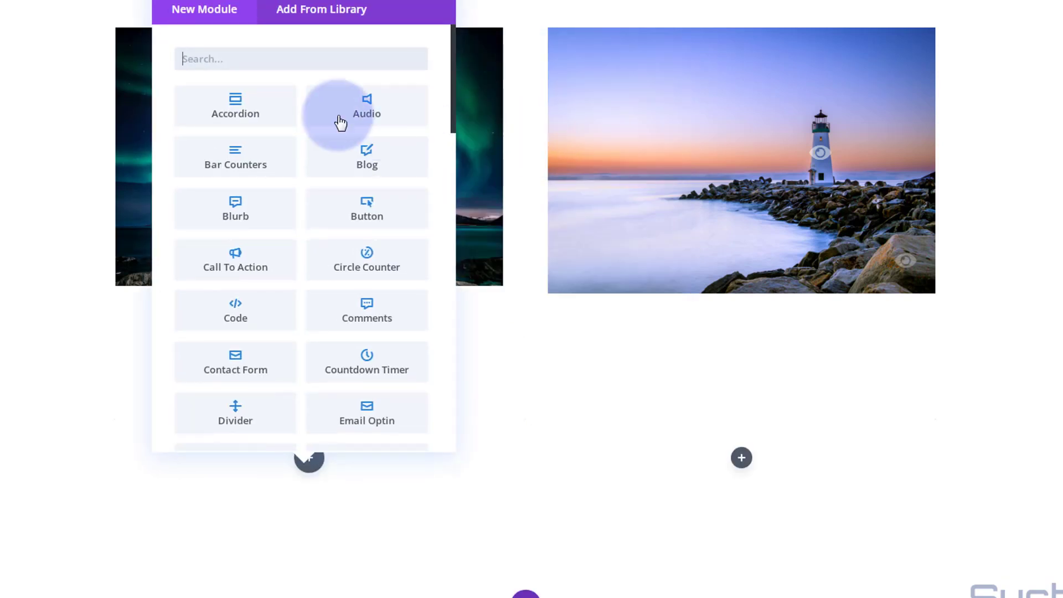
scroll(280, 105, down, 3)
scroll(281, 102, down, 3)
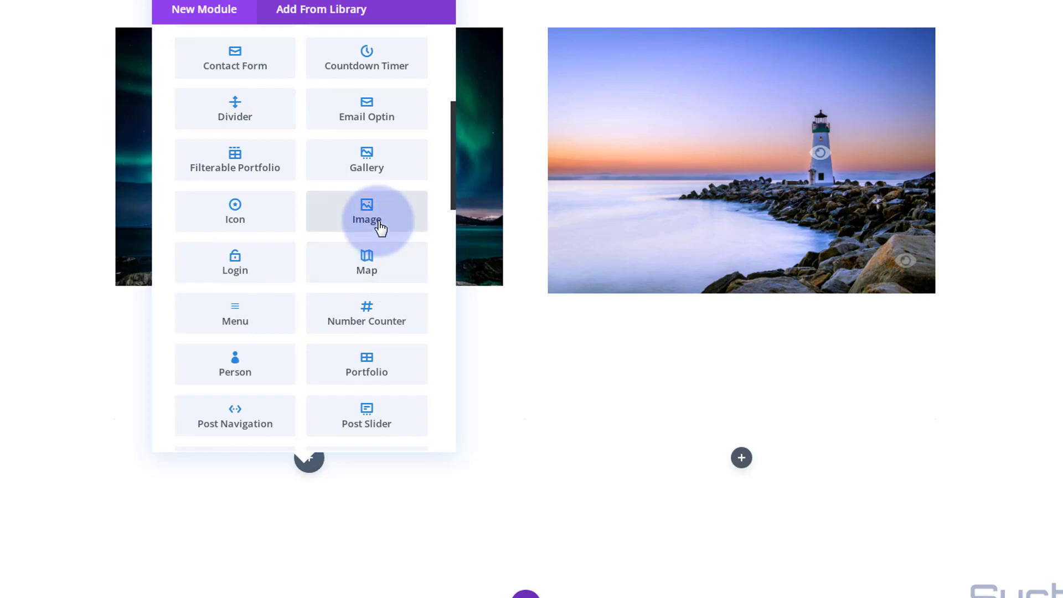
click(380, 227)
scroll(523, 284, down, 5)
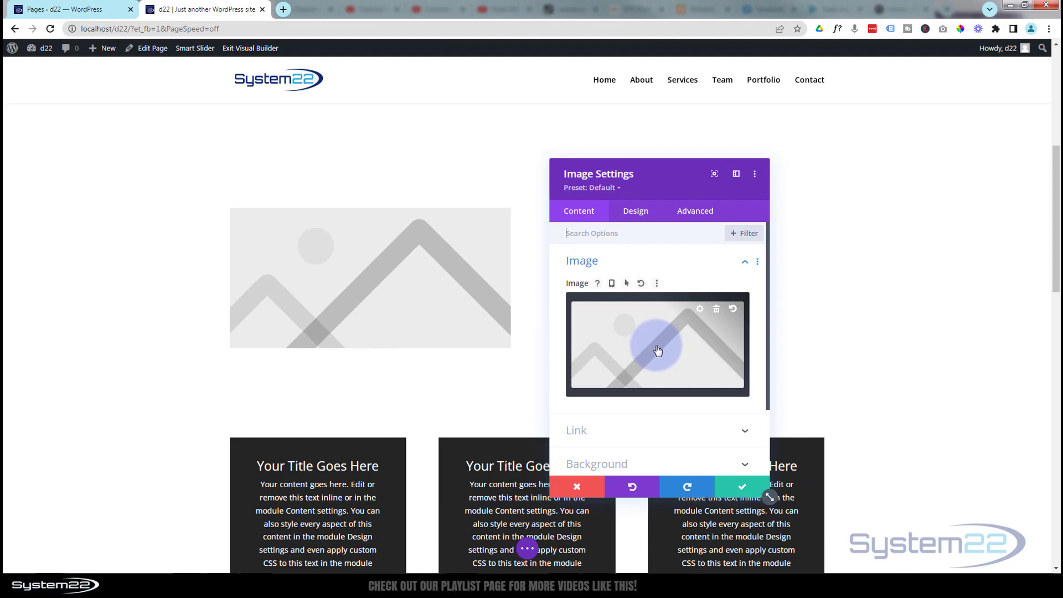
Step: Choose the aurora photo from the Media Library for the Image module and save it
click(590, 332)
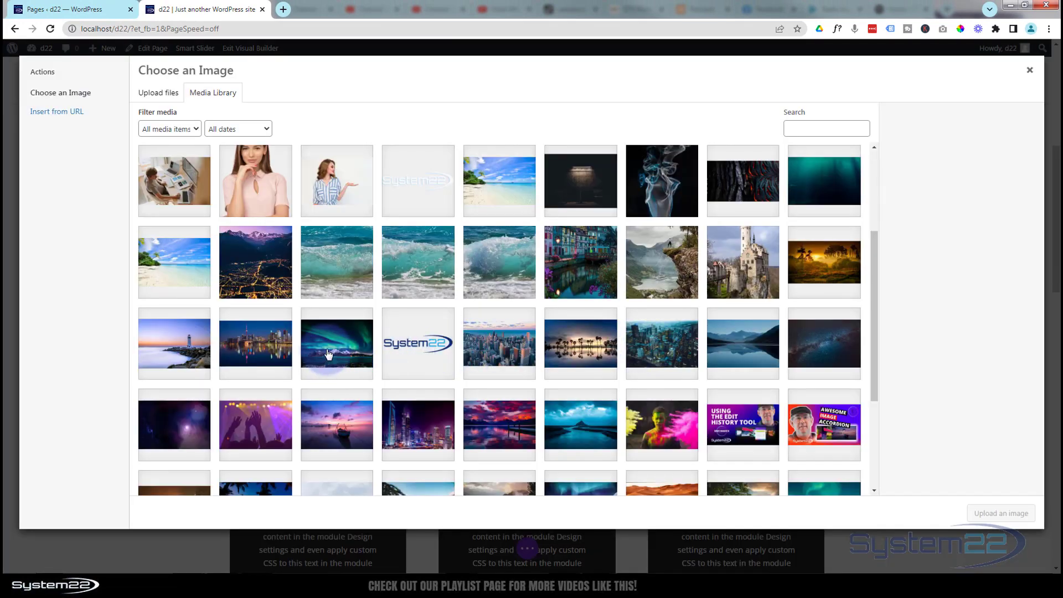
click(329, 355)
click(1002, 515)
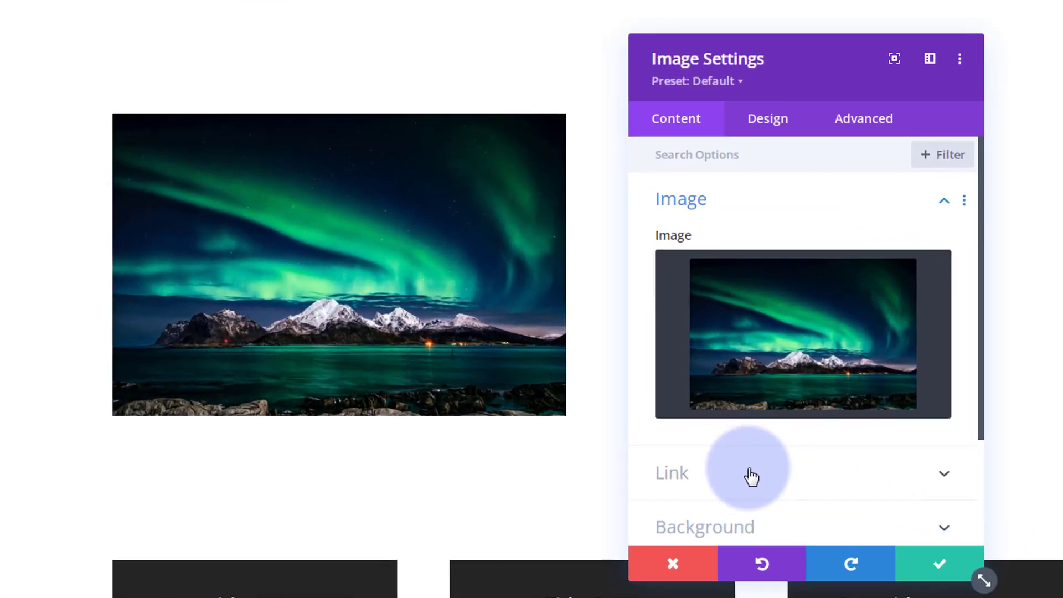
click(788, 473)
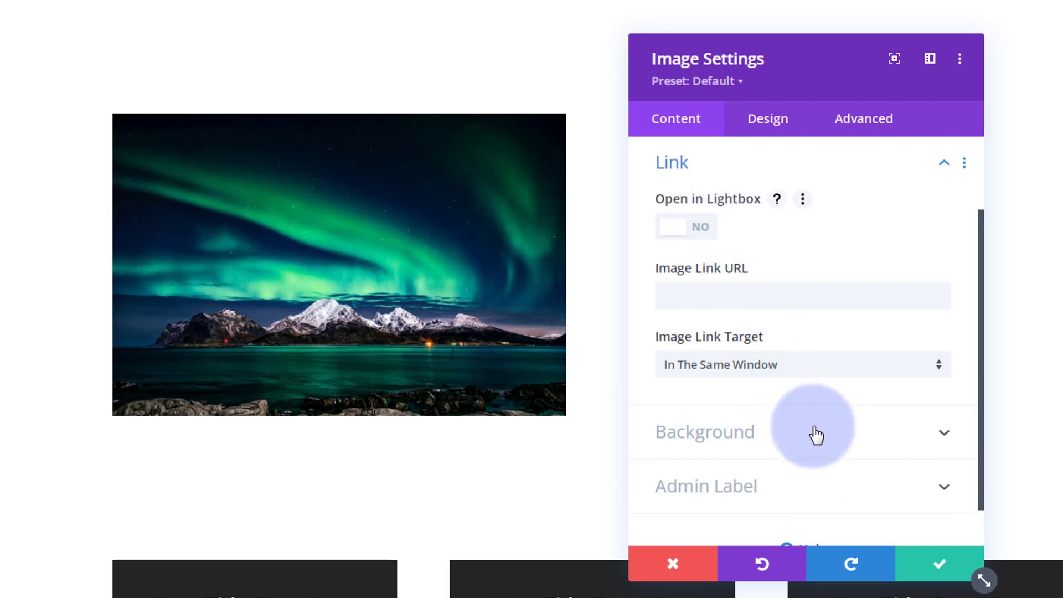
click(940, 563)
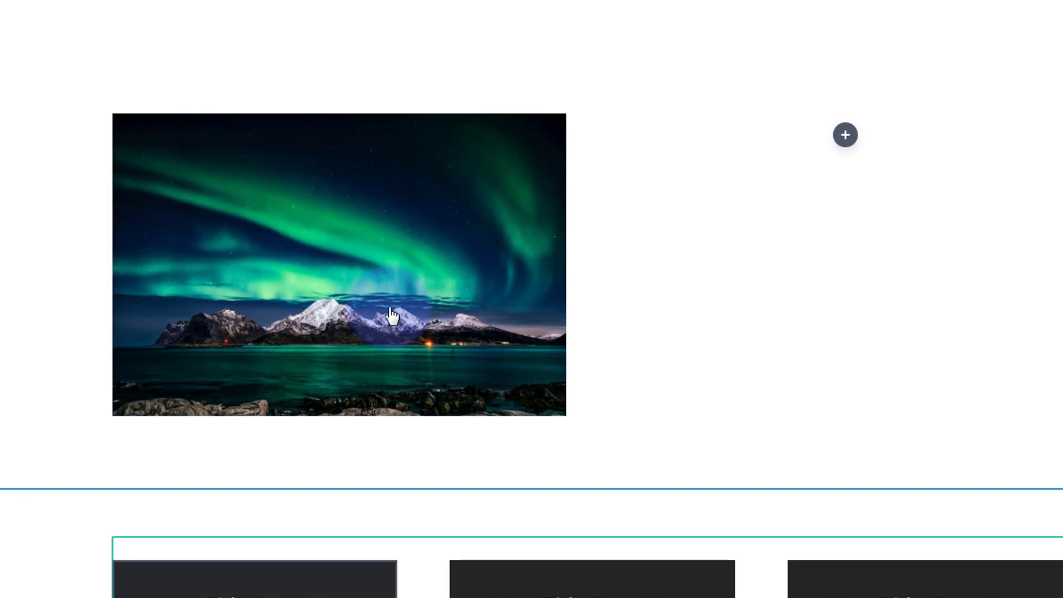
Step: Add a Call To Action module under the aurora image and clear its title and button text
click(339, 388)
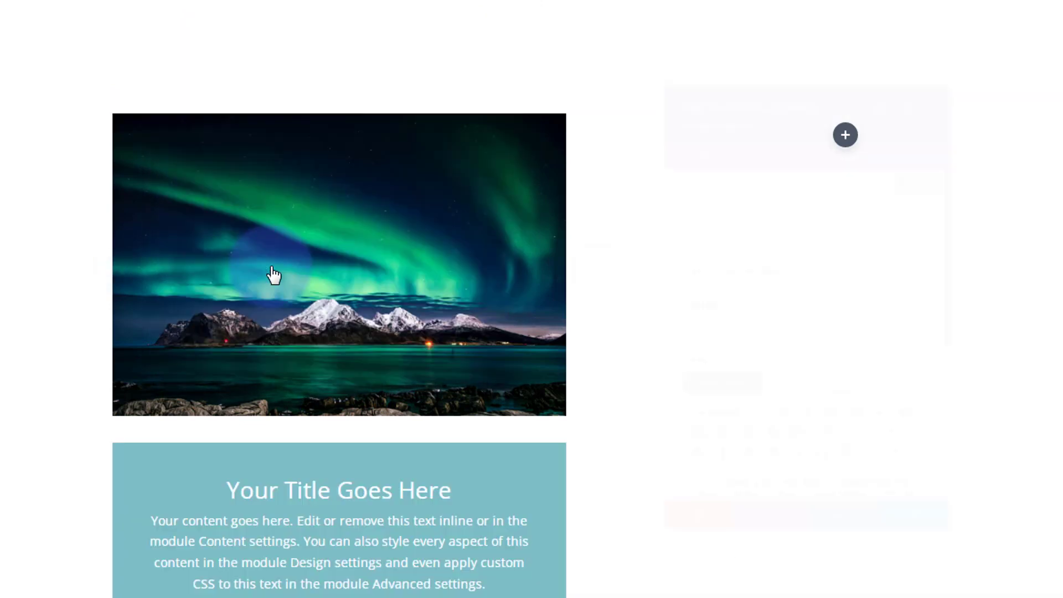
click(265, 528)
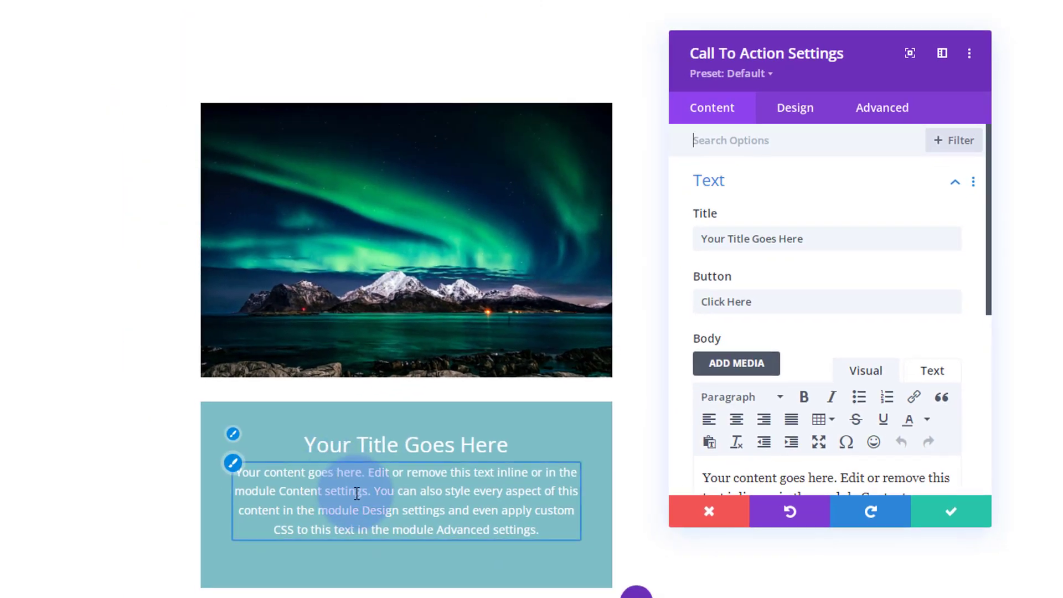
click(806, 240)
drag(808, 239, 660, 244)
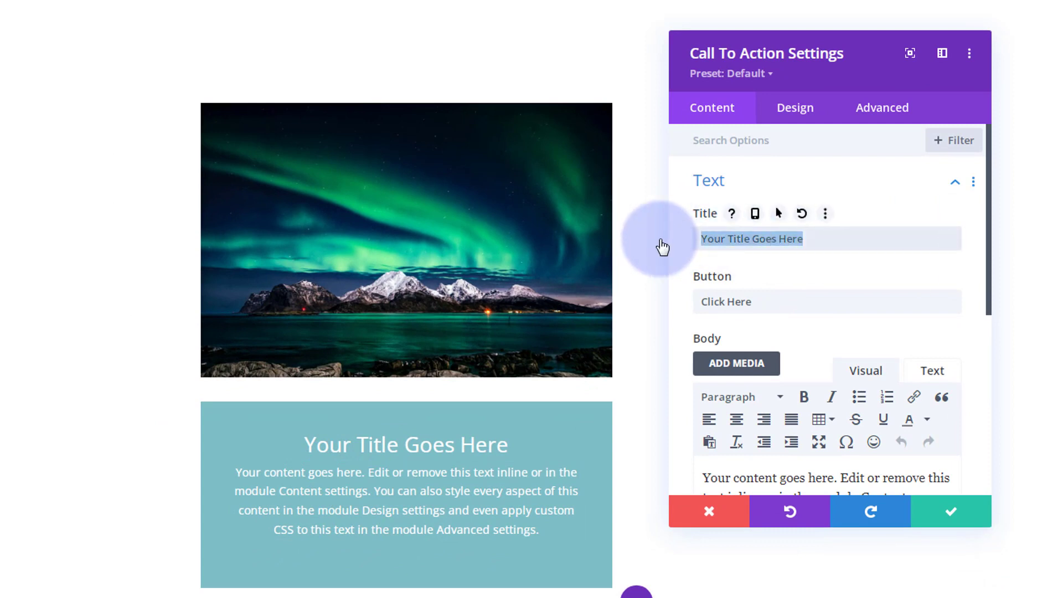
key(BackSpace)
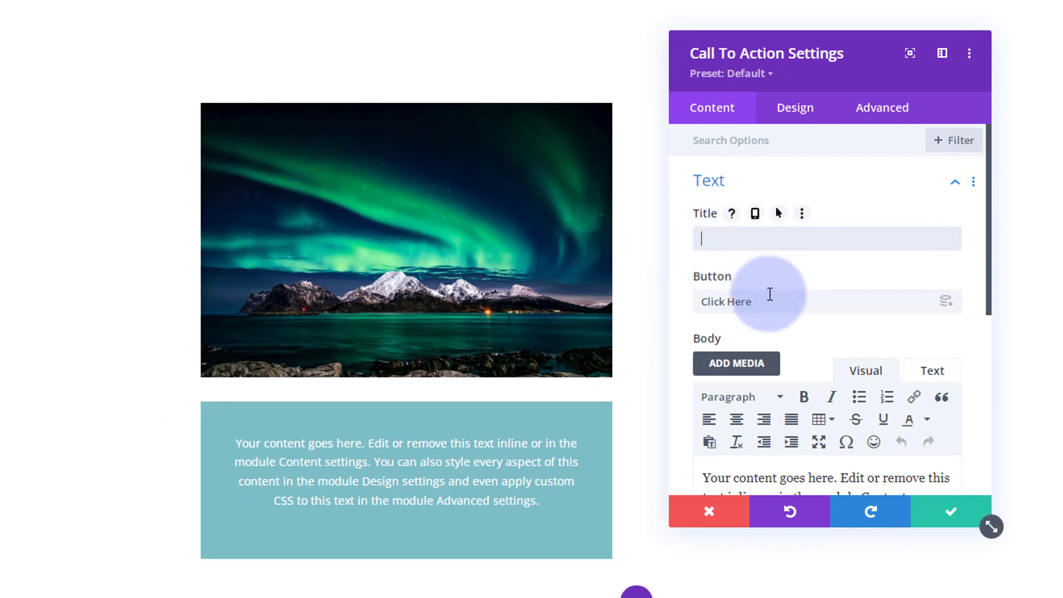
drag(771, 301, 650, 304)
key(BackSpace)
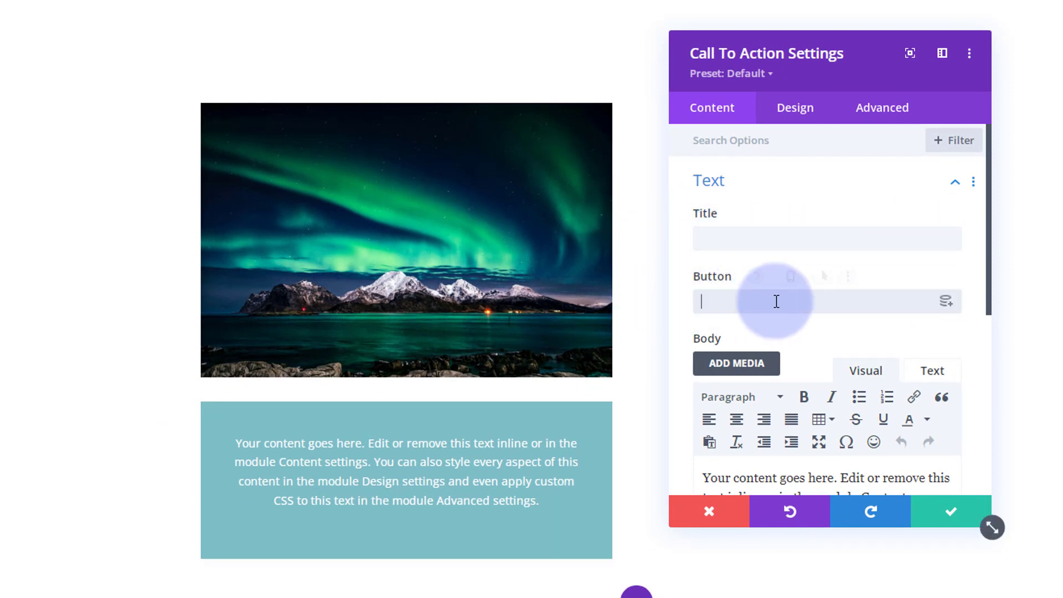
Step: Replace the call-to-action body paragraph with 'Sky' and select that text in the preview
scroll(783, 297, down, 3)
drag(886, 421, 726, 299)
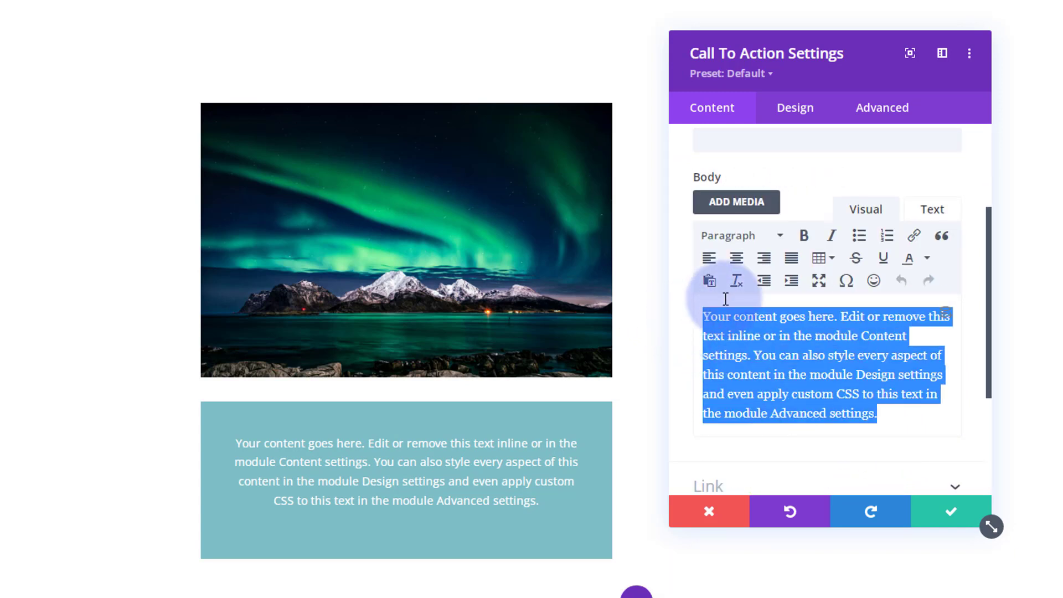
key(BackSpace)
text(Sky)
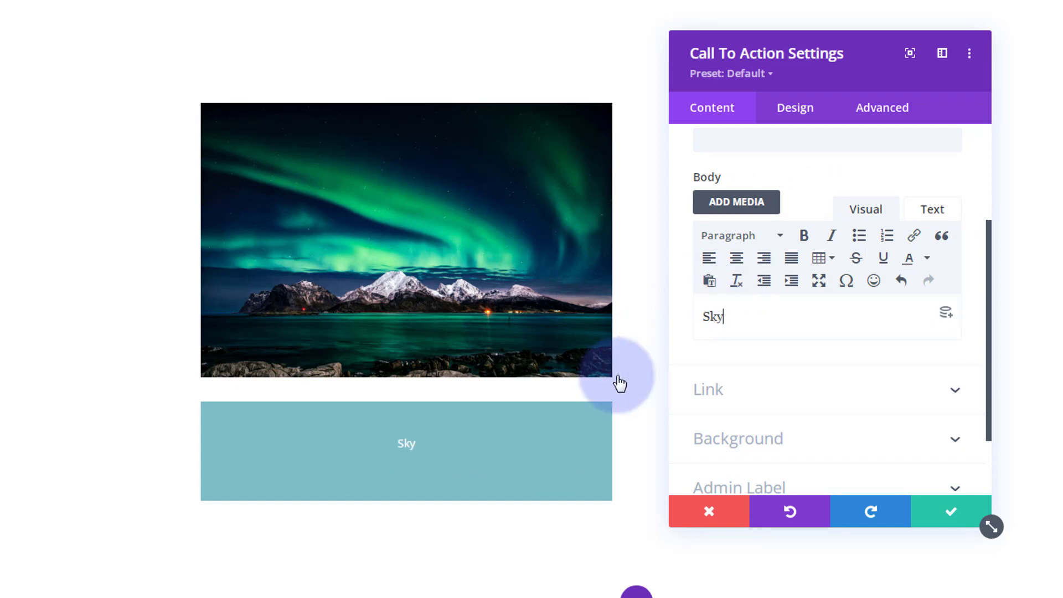
click(429, 449)
click(748, 392)
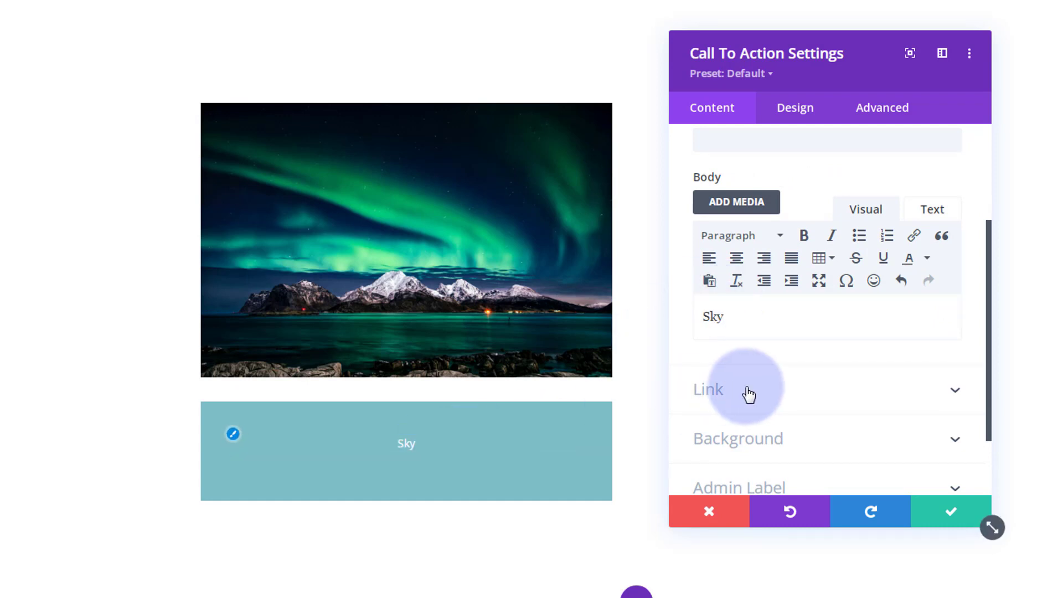
click(391, 439)
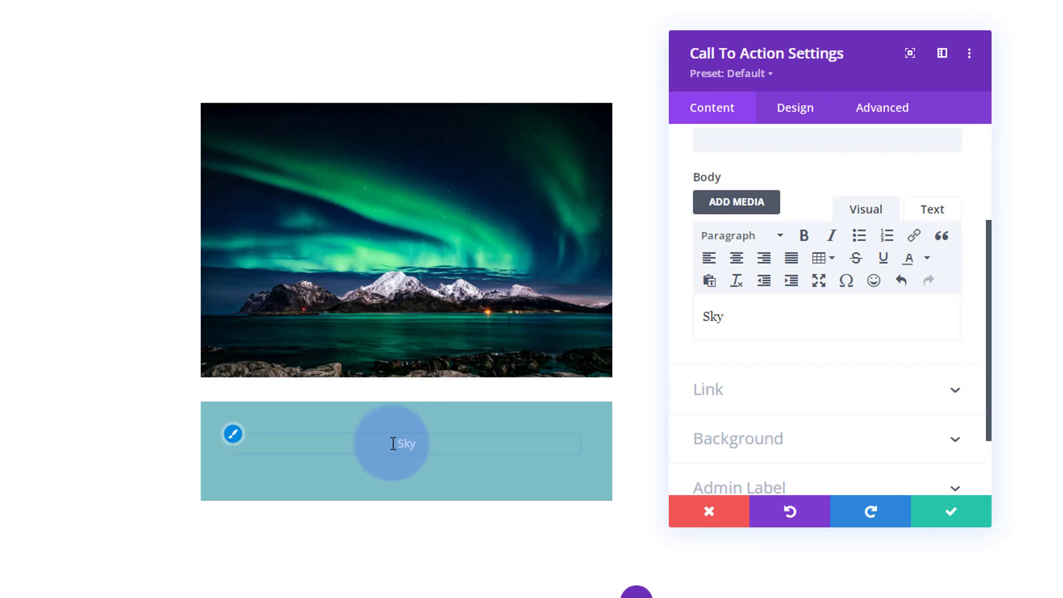
click(233, 435)
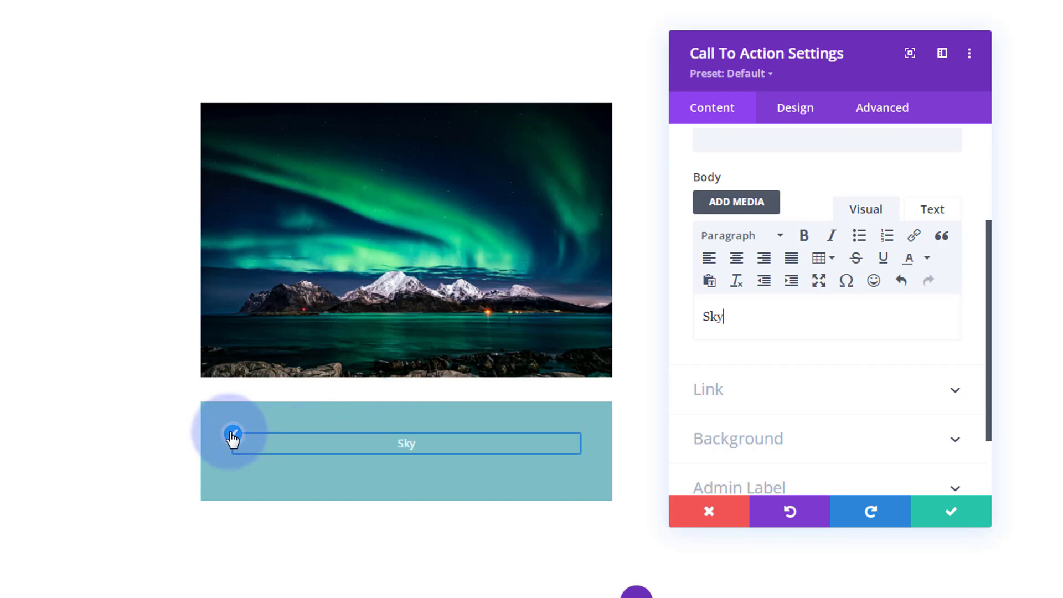
Step: Make the Sky body text uppercase and enlarge it from 14px to 19px
scroll(808, 216, down, 1)
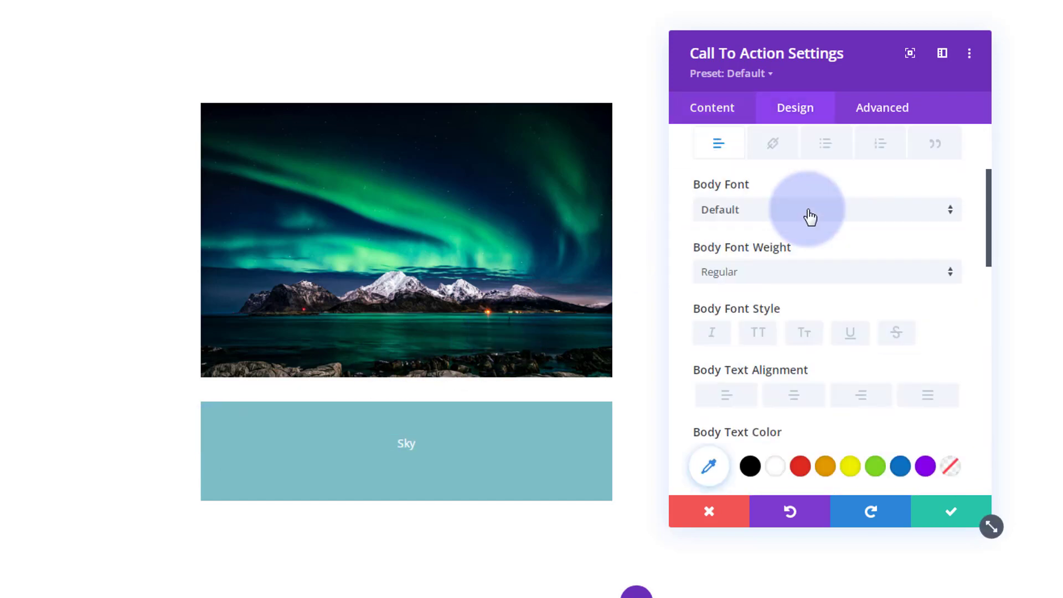
scroll(808, 216, down, 3)
drag(726, 360, 729, 362)
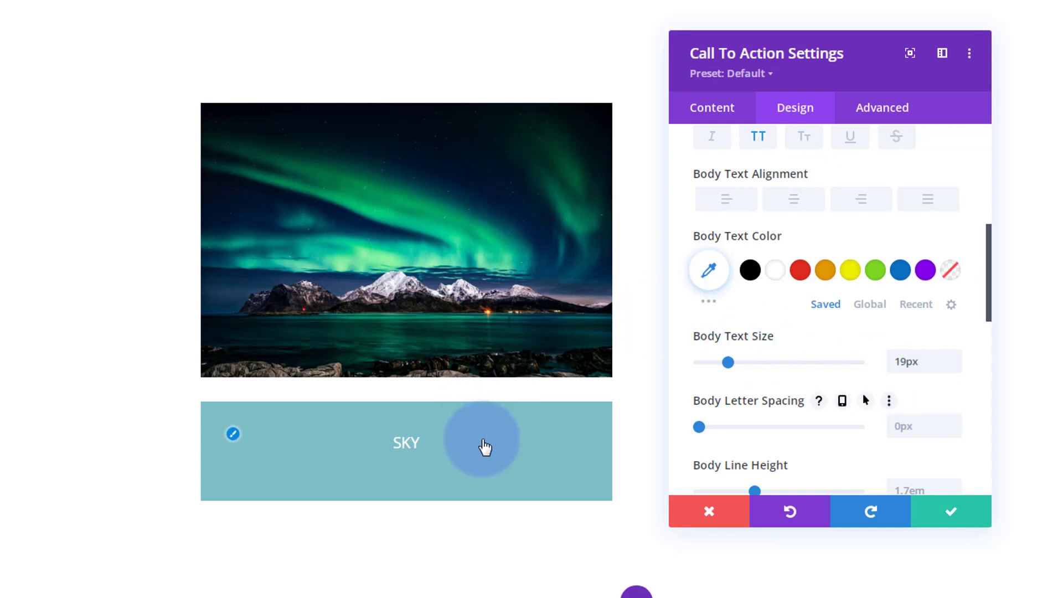
Step: Set the module link URL to #topsec, opening in the same window
click(723, 112)
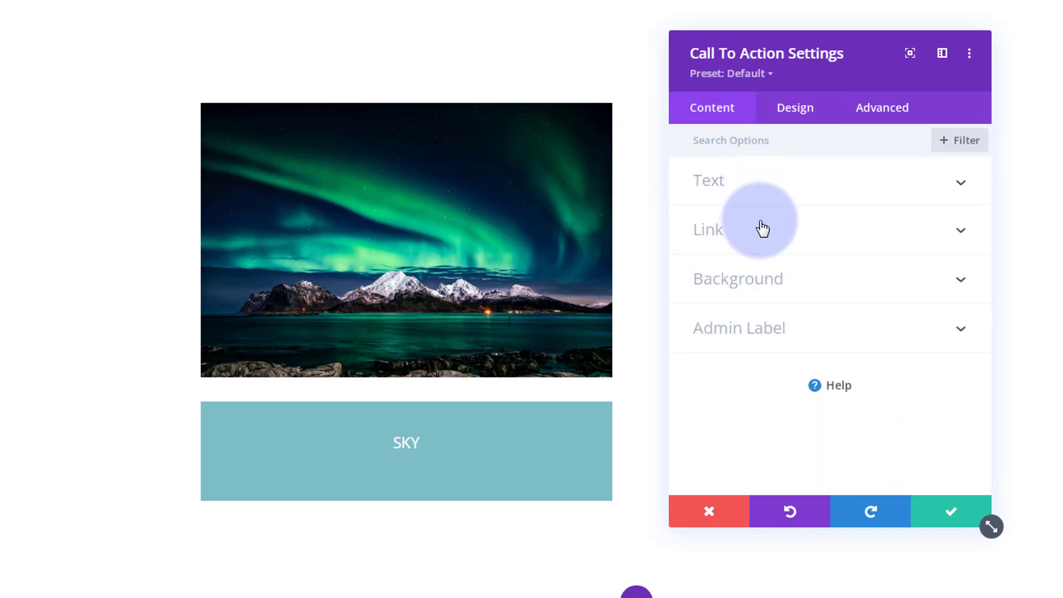
click(754, 238)
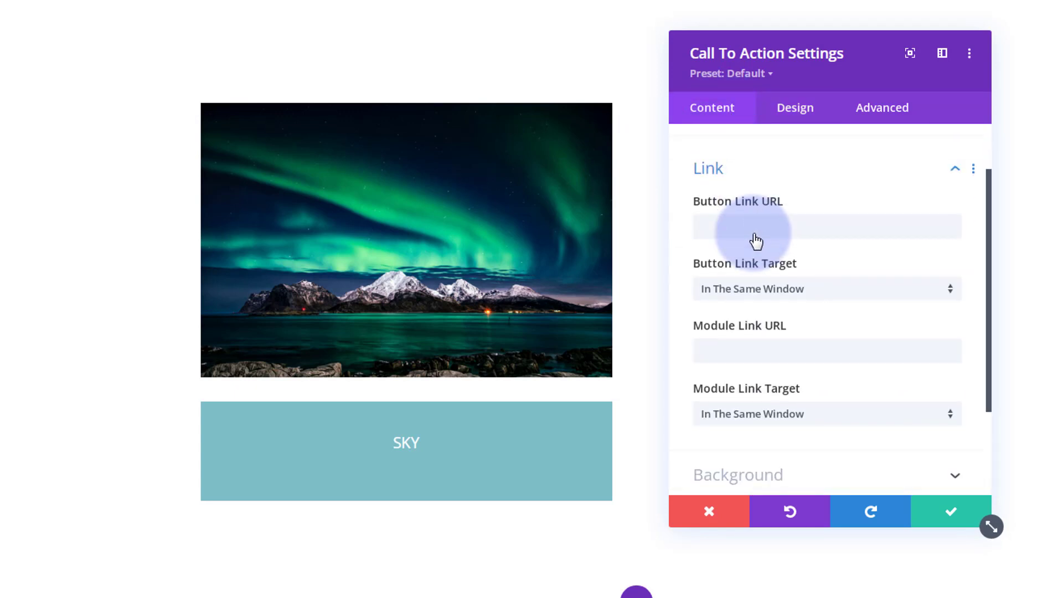
click(720, 207)
click(703, 330)
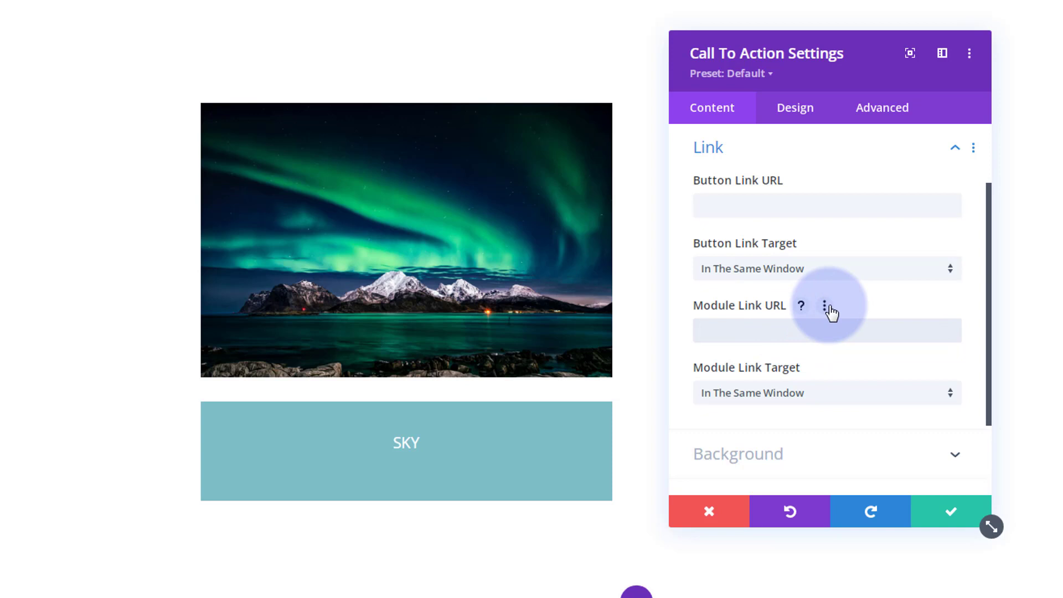
mouse_move(868, 297)
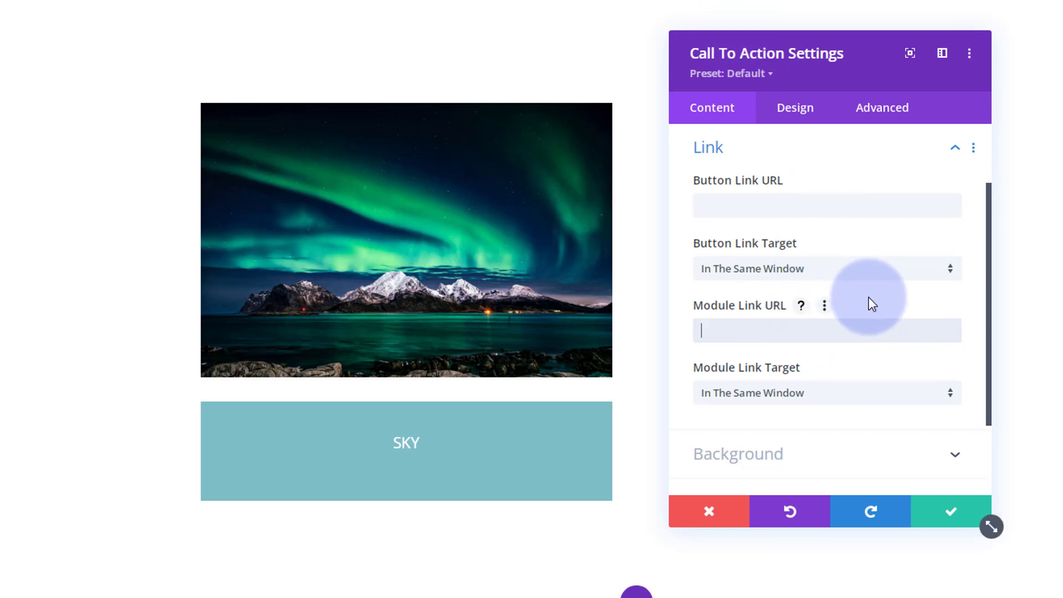
text(#topsec)
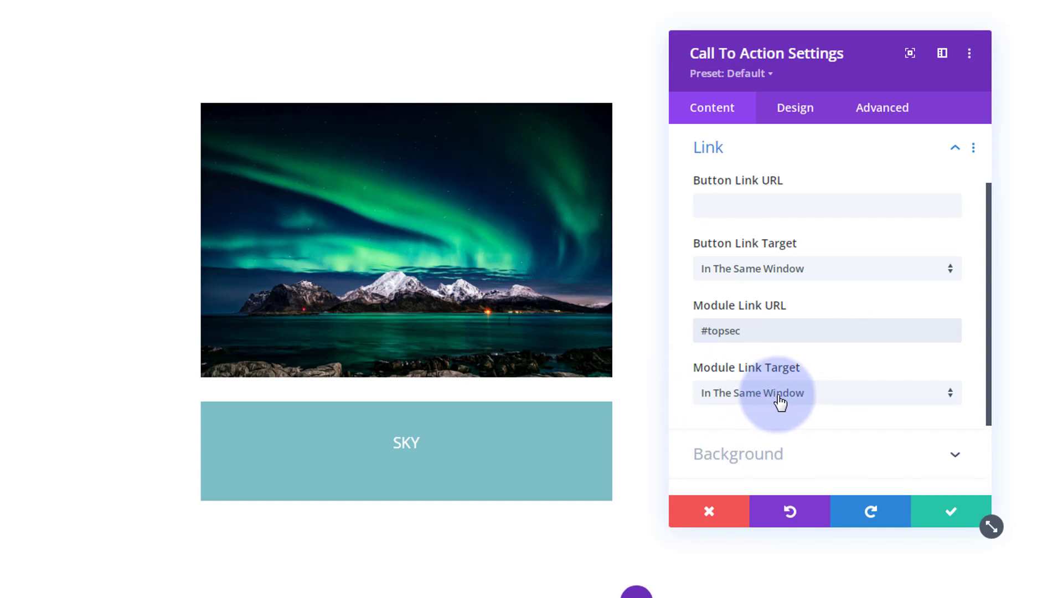
click(814, 399)
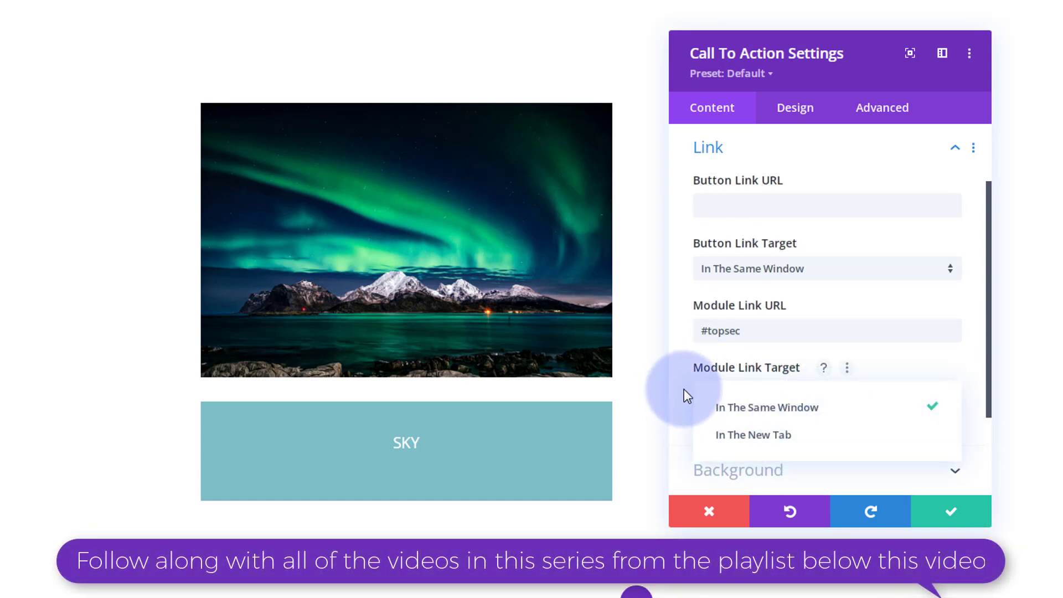
click(683, 388)
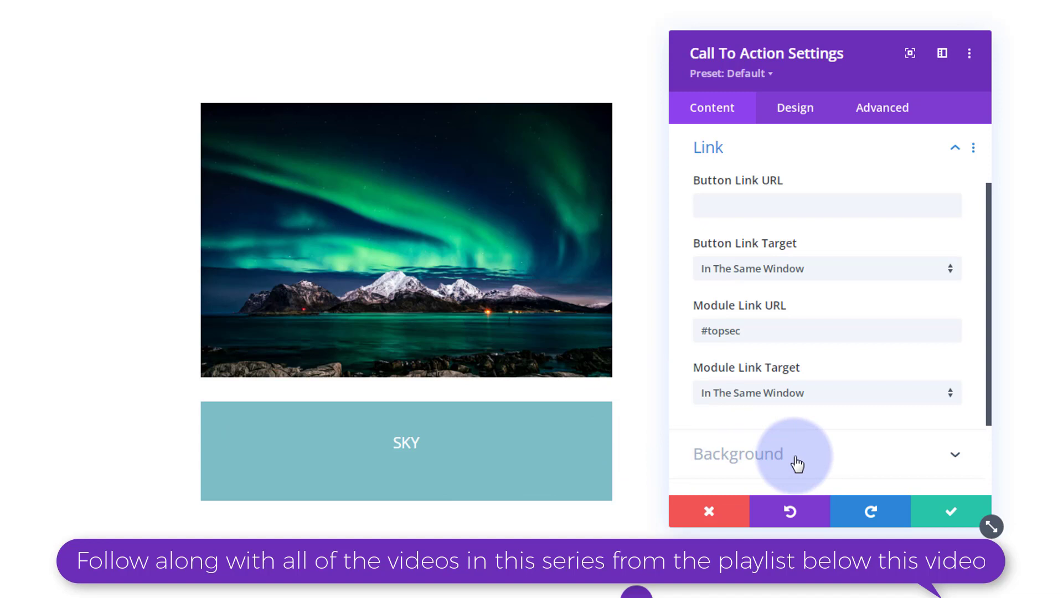
Step: Save the Sky call-to-action and duplicate it into a stack of three beneath the aurora photo
click(950, 516)
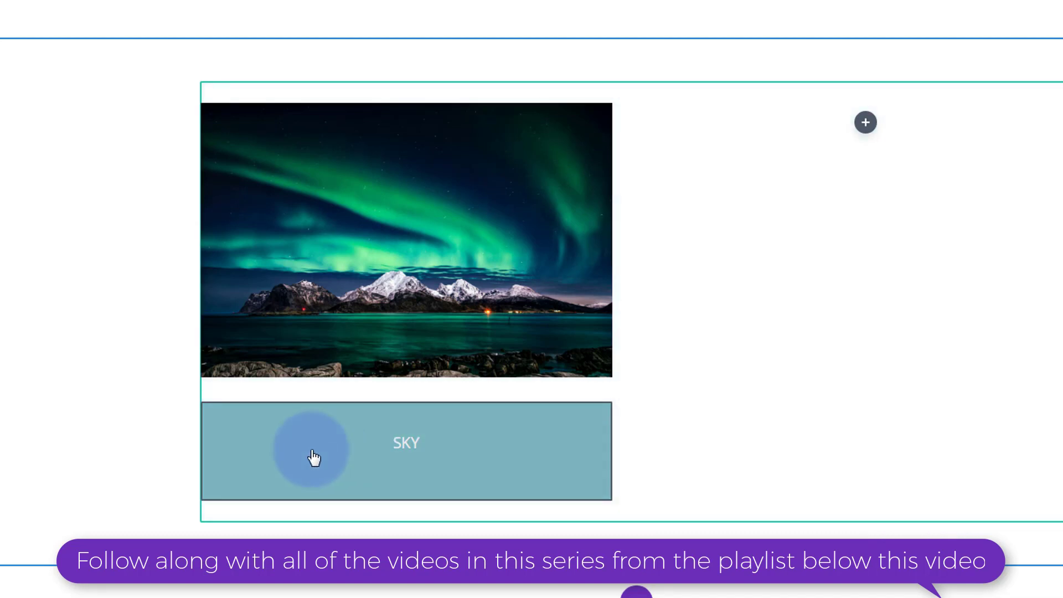
mouse_move(308, 446)
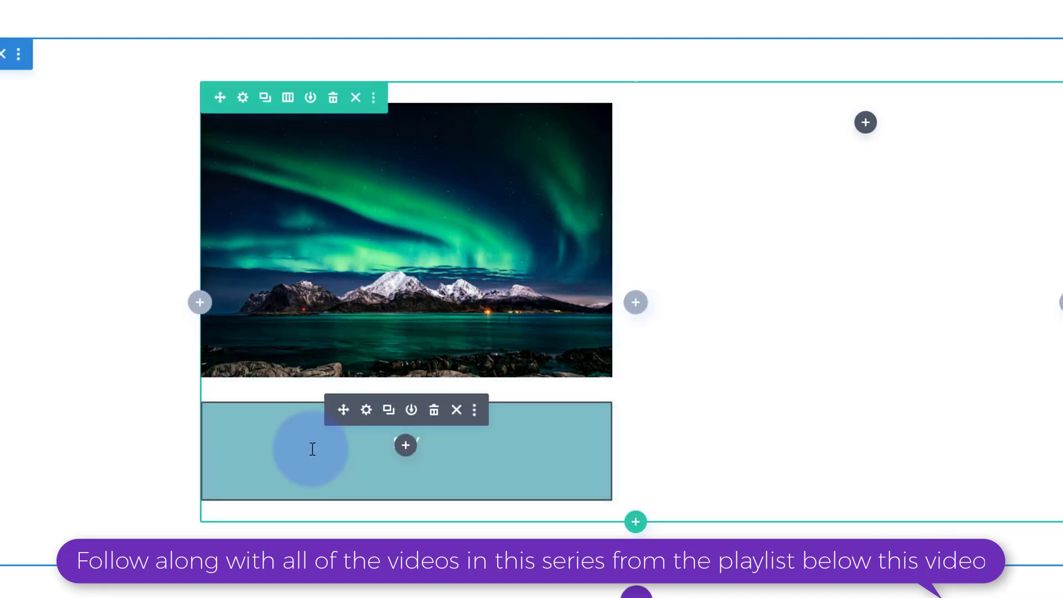
click(388, 410)
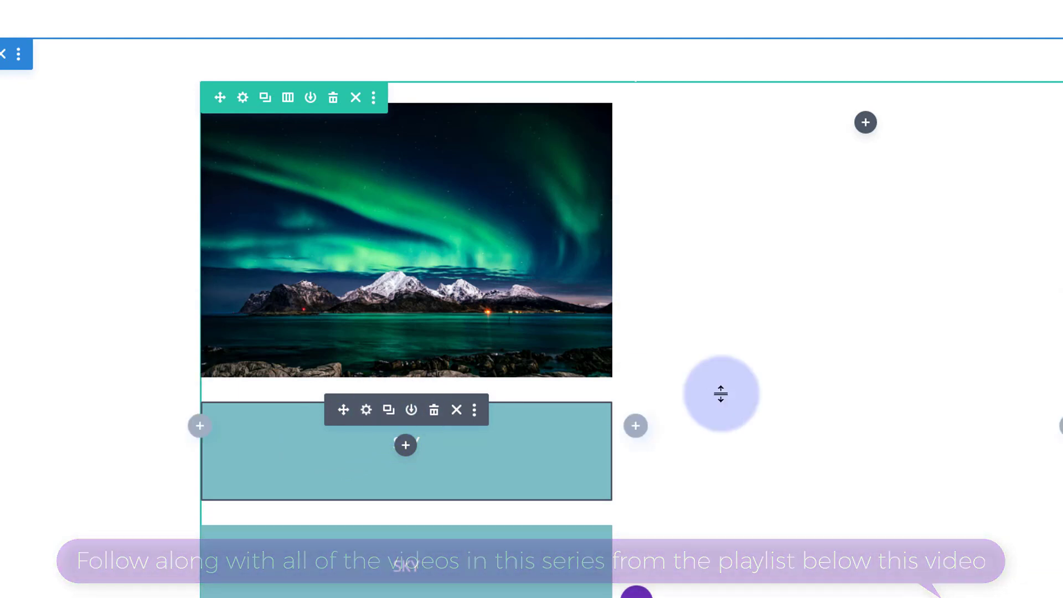
scroll(786, 386, down, 1)
scroll(785, 387, down, 1)
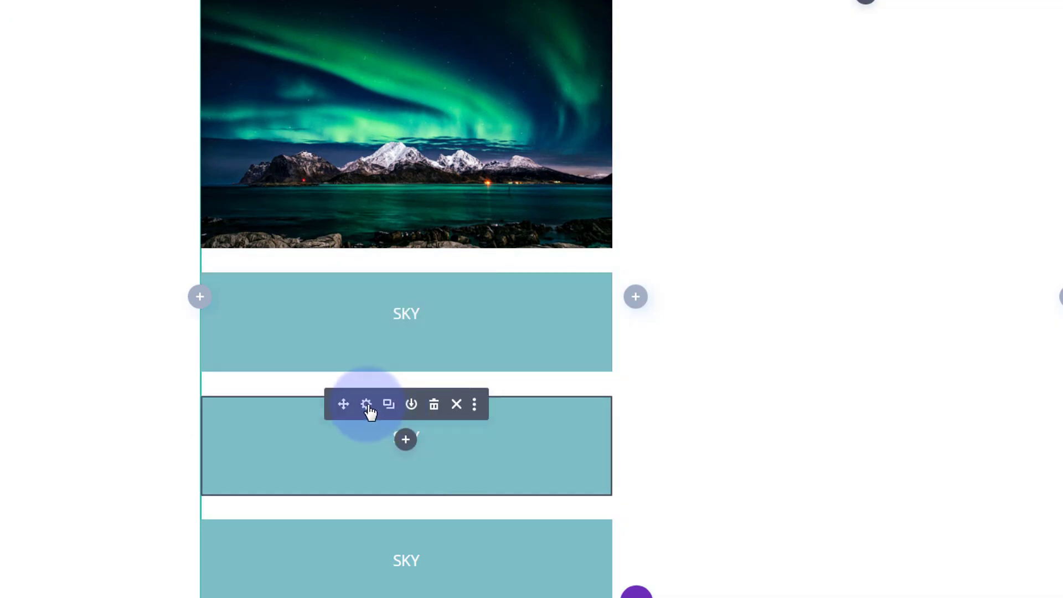
Step: Change the middle module's body to 'Land' and its link to #midsec, then save
click(367, 405)
scroll(730, 288, down, 3)
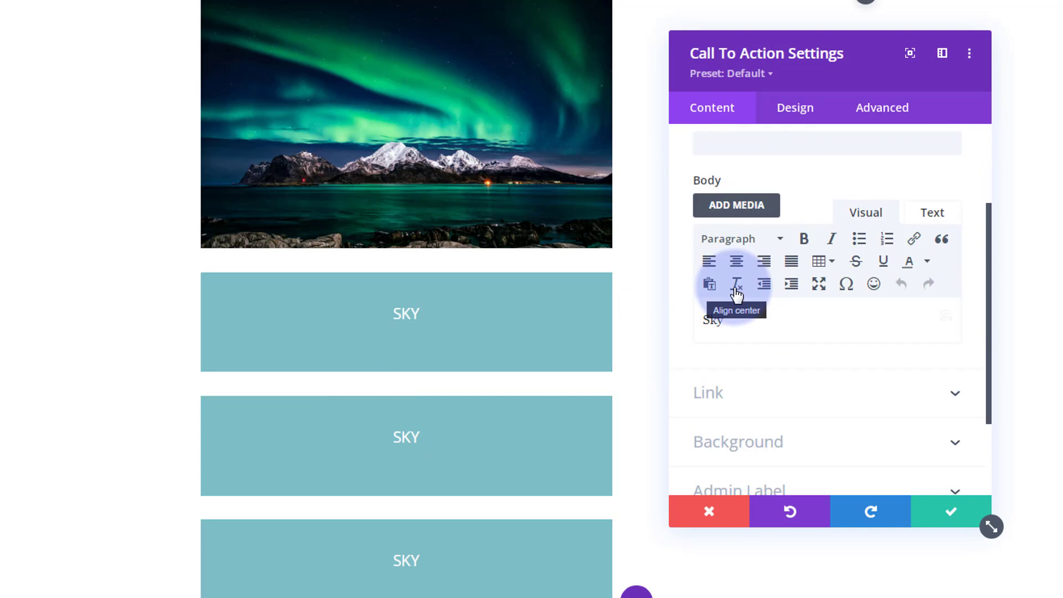
drag(723, 317, 703, 317)
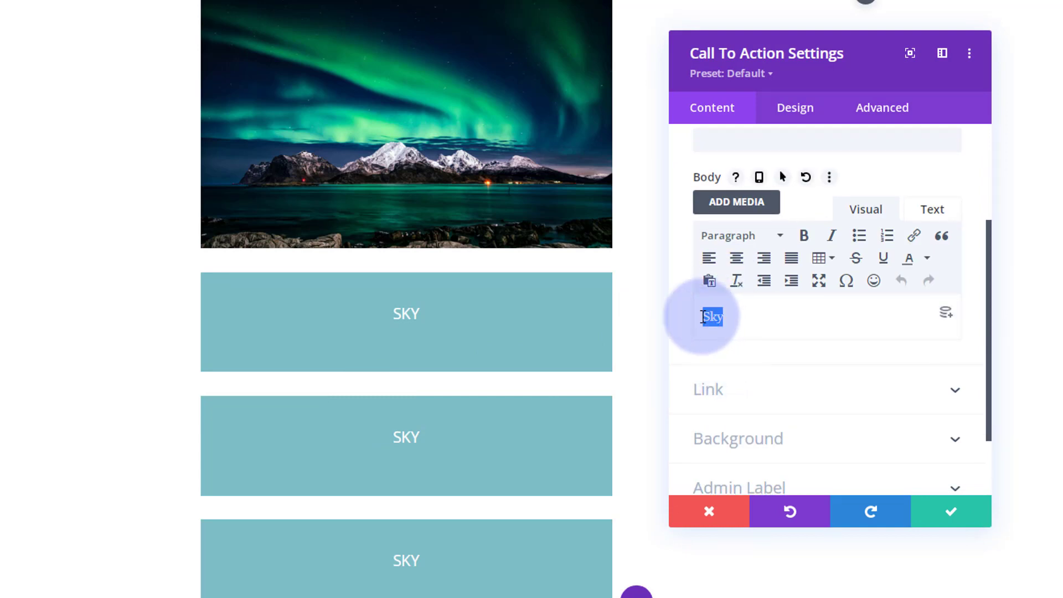
click(764, 393)
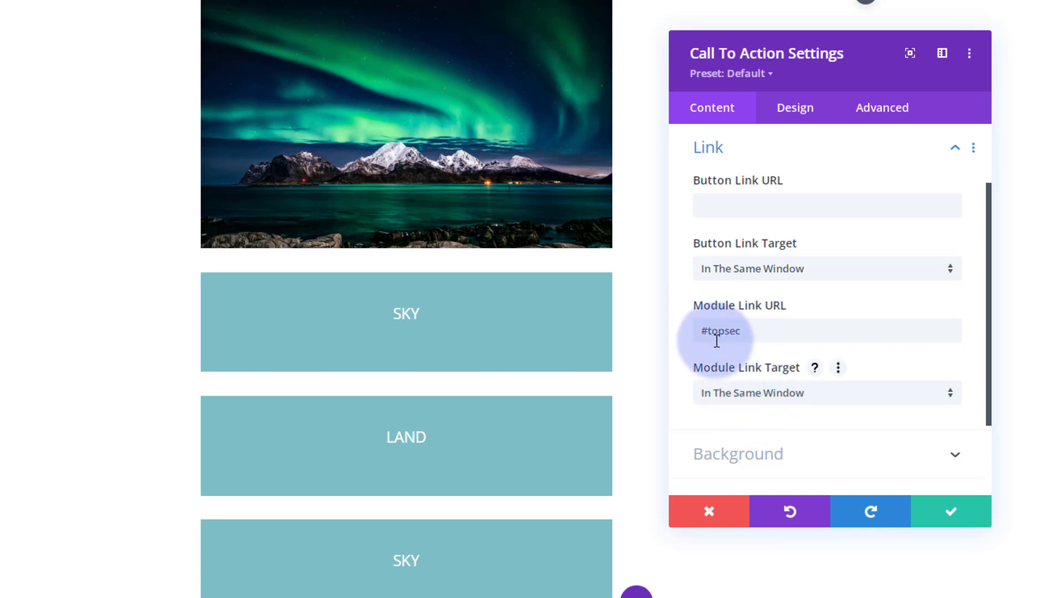
drag(709, 331, 720, 331)
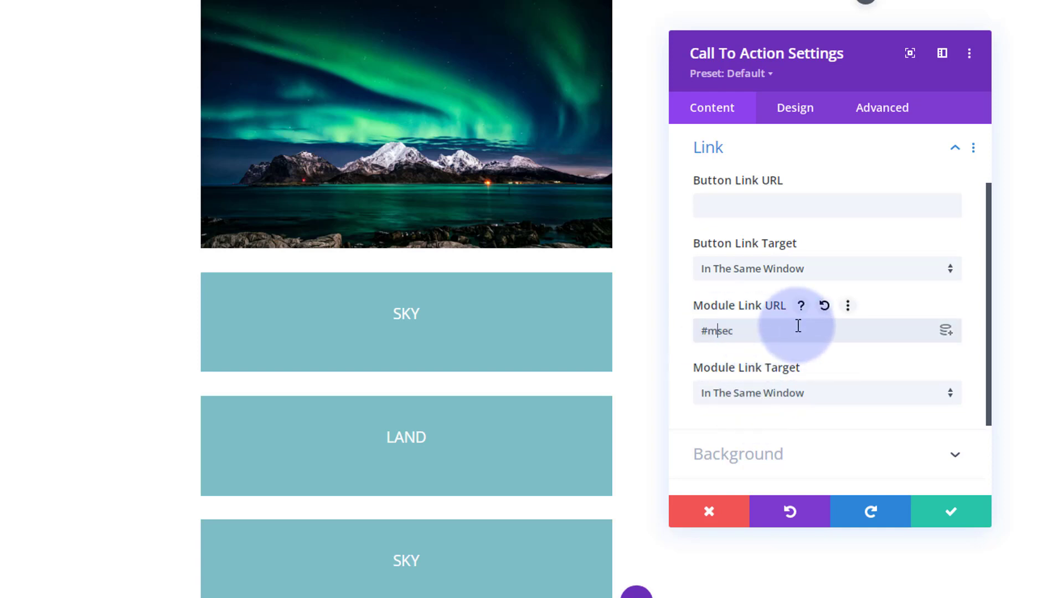
click(950, 518)
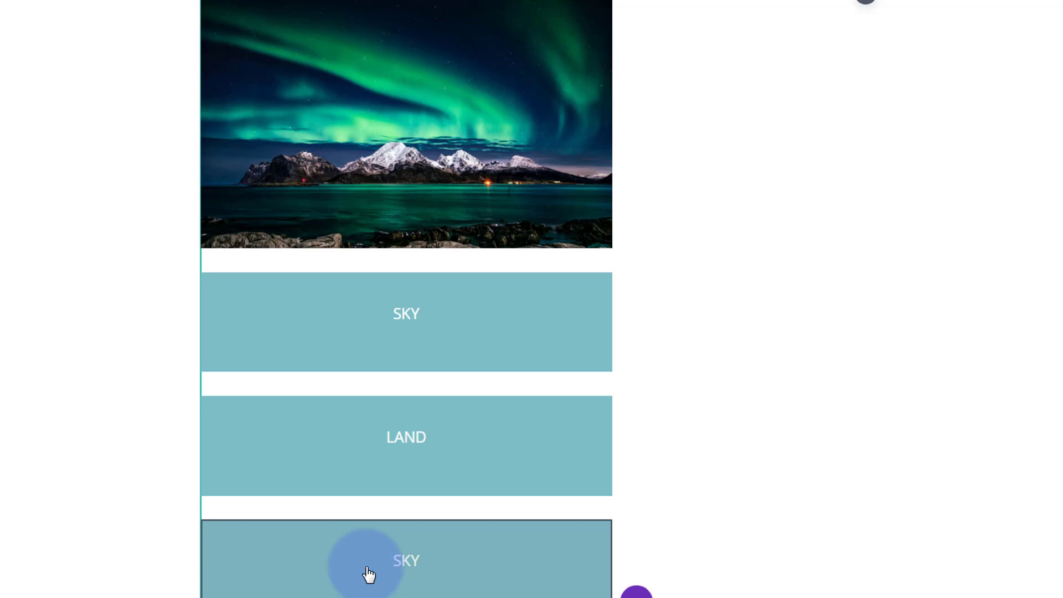
Step: Change the bottom module's body to 'Sea' and its module link from #topsec to #botsec
mouse_move(364, 569)
click(367, 530)
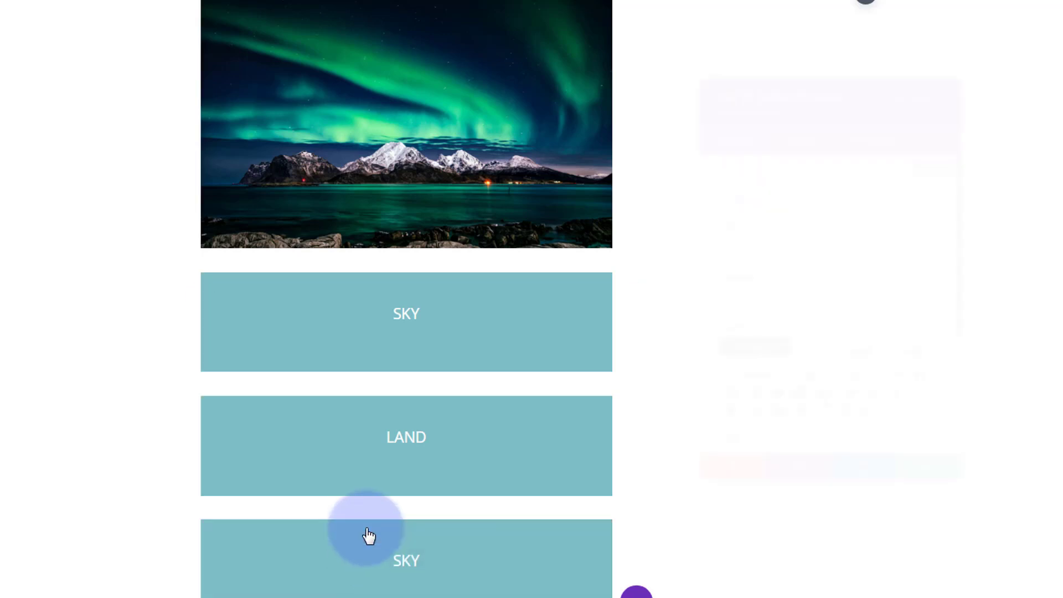
scroll(772, 450, down, 2)
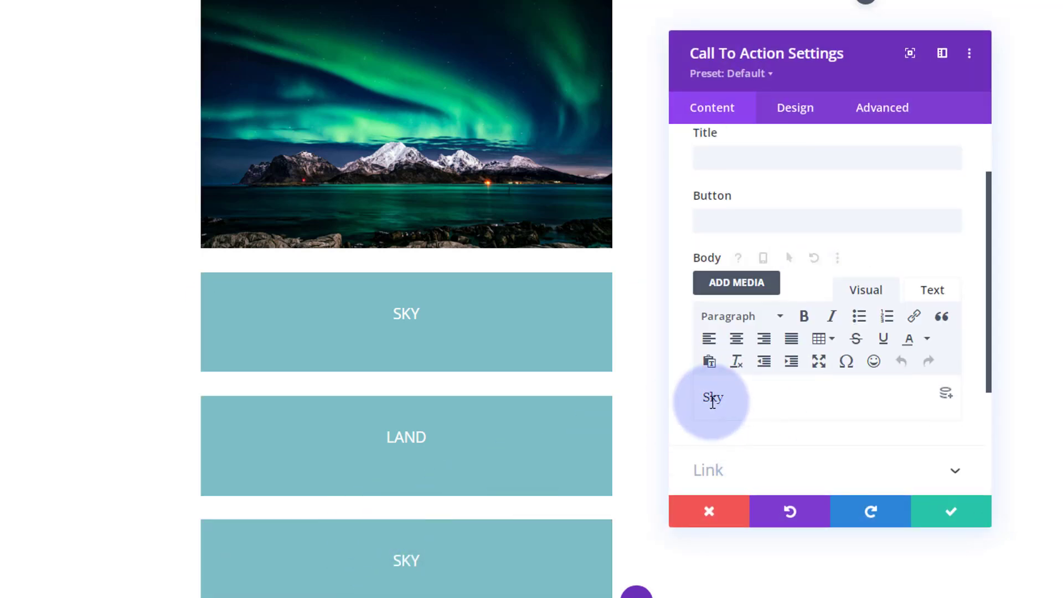
drag(711, 398, 729, 400)
text(ea)
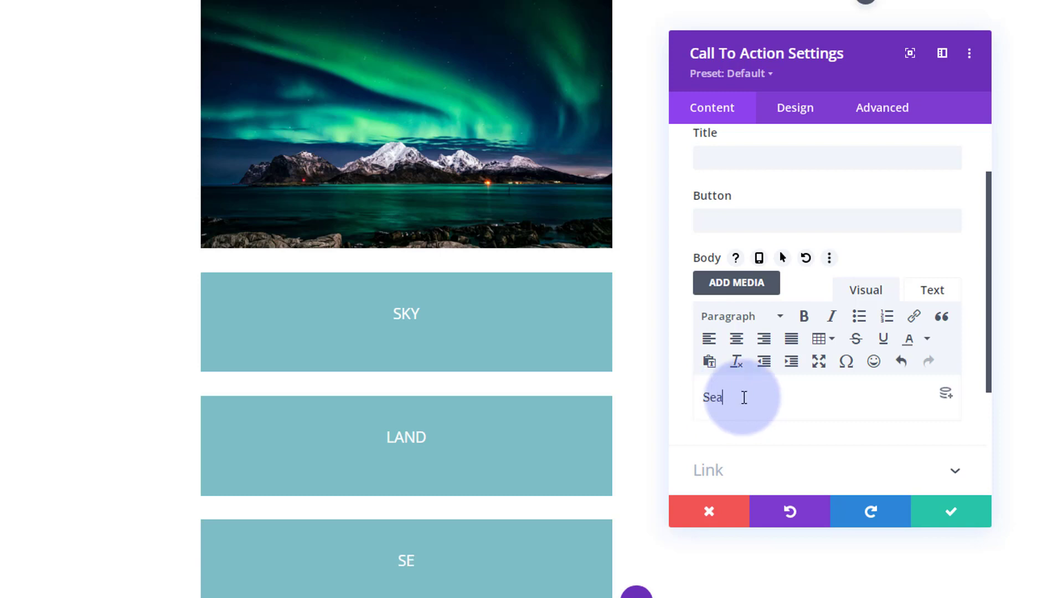
click(736, 492)
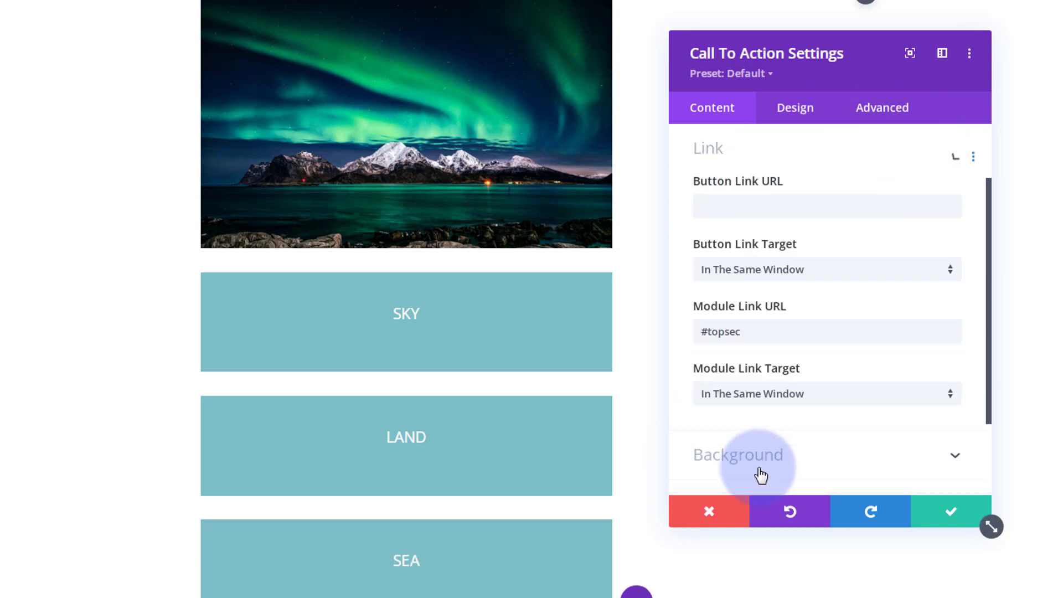
drag(712, 335, 723, 334)
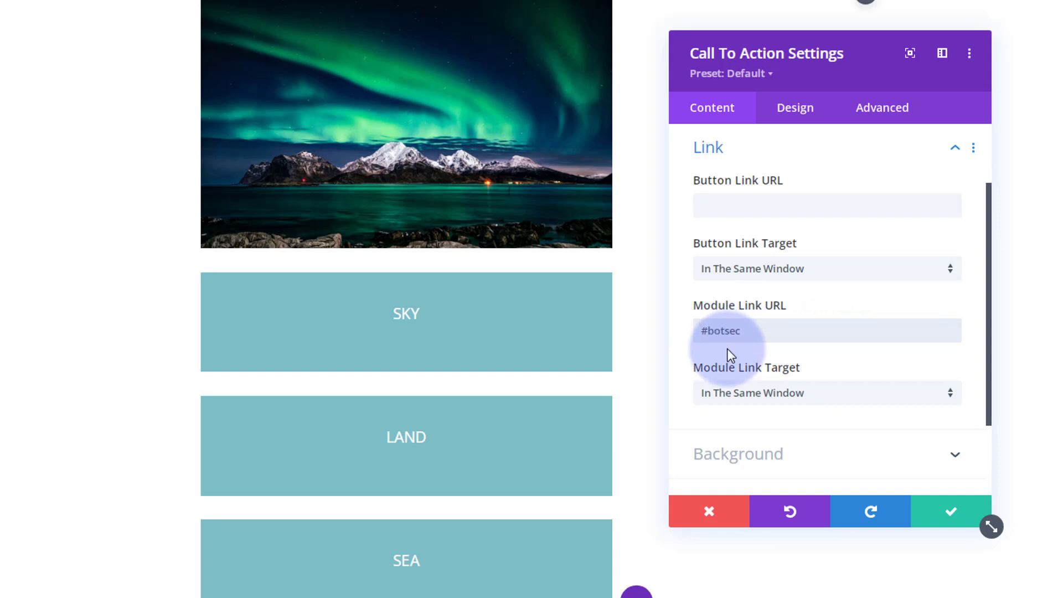
Step: Save the SEA module, then give the SKY module Absolute position and save it
click(954, 510)
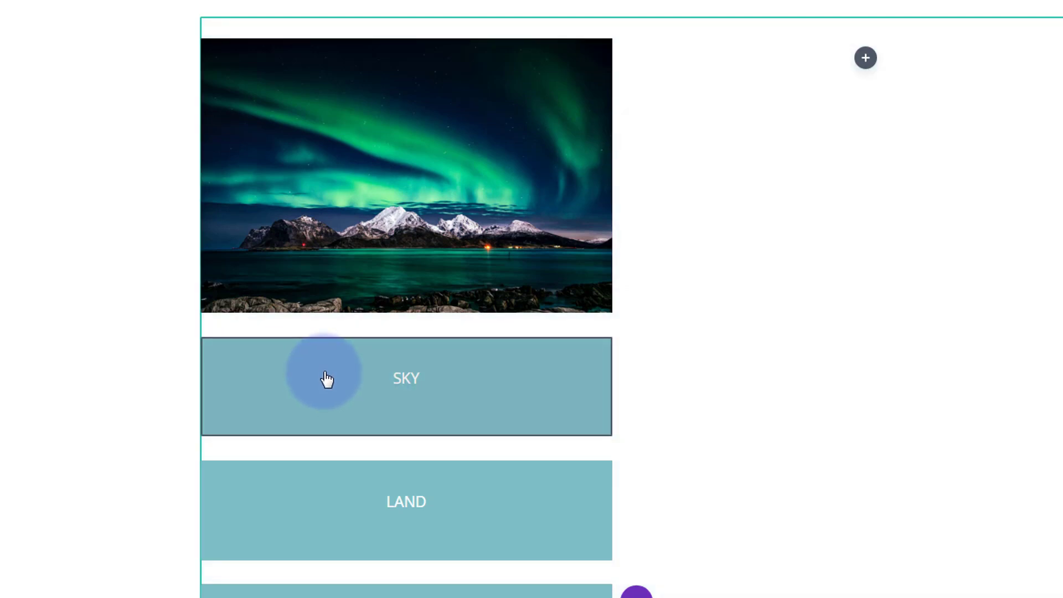
scroll(324, 382, down, 1)
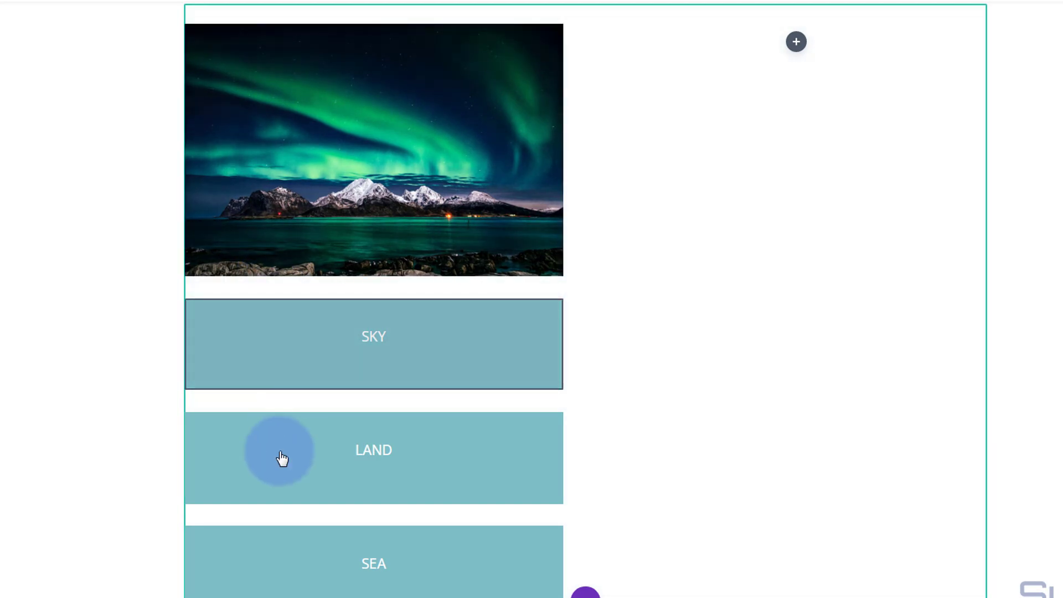
mouse_move(308, 361)
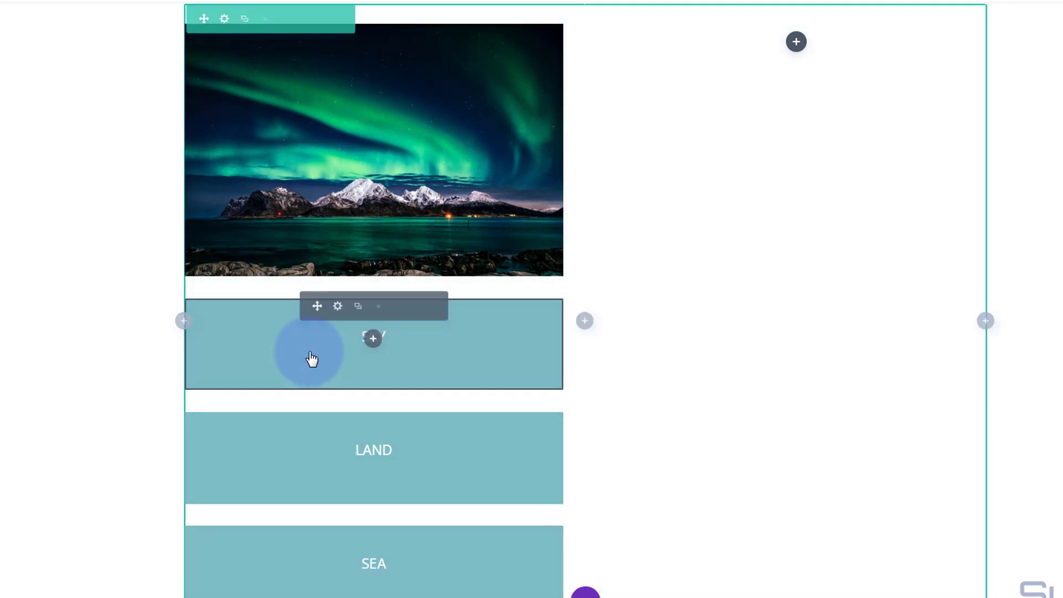
click(337, 307)
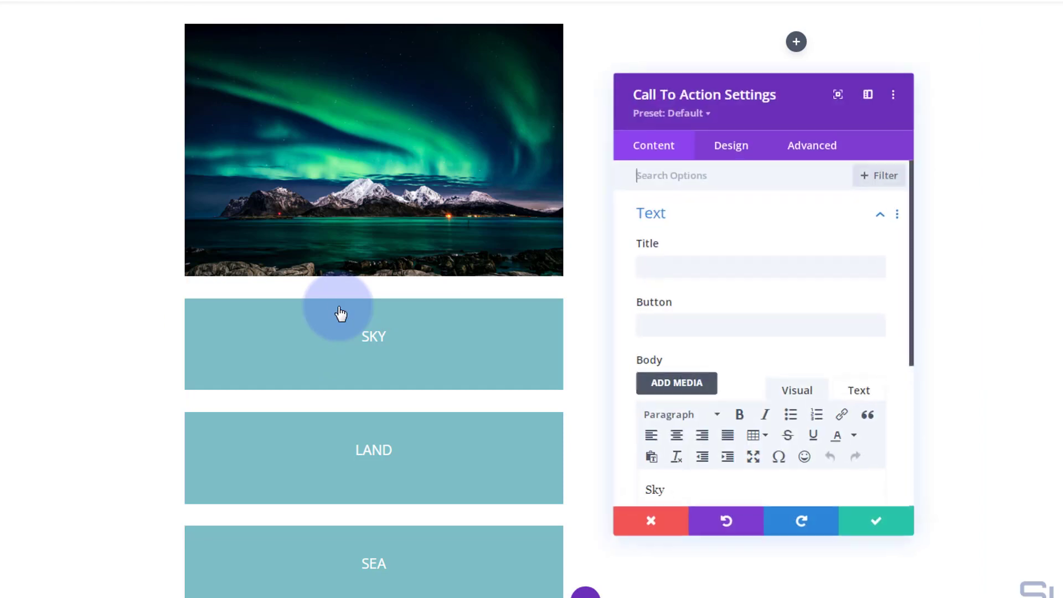
click(839, 148)
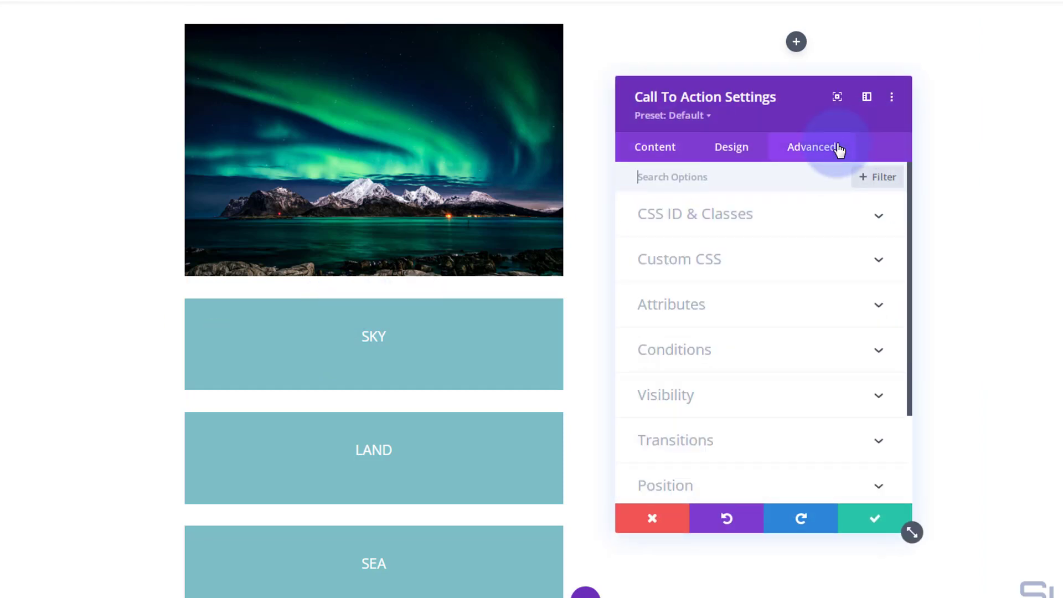
click(792, 488)
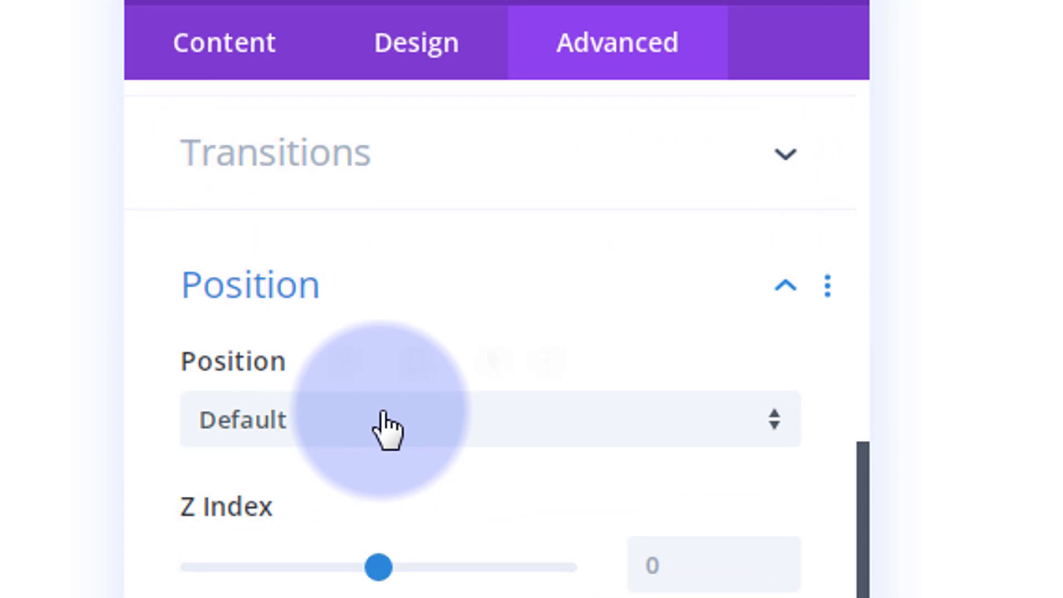
click(659, 324)
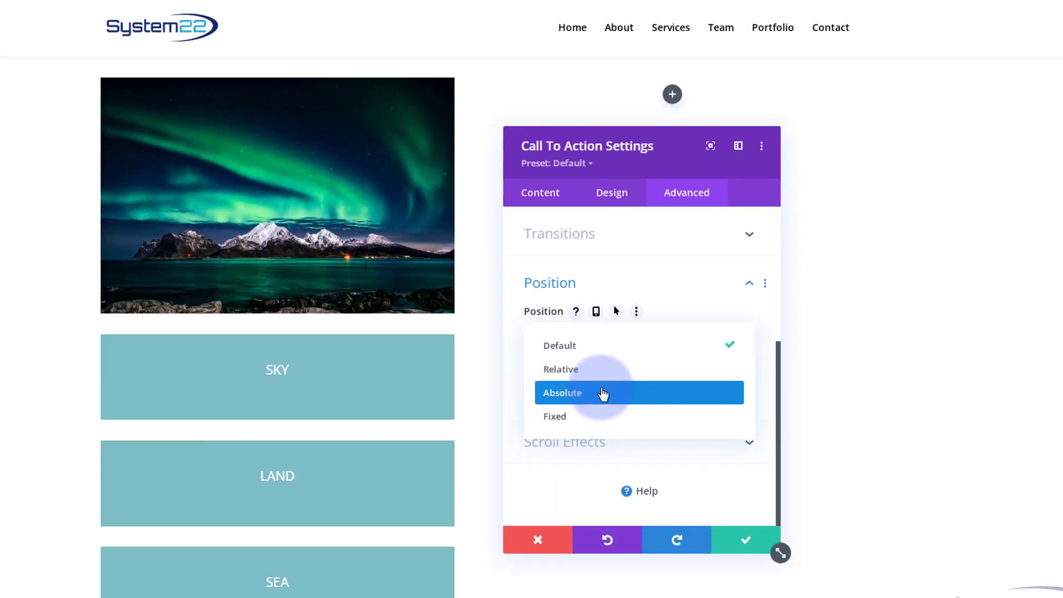
click(430, 550)
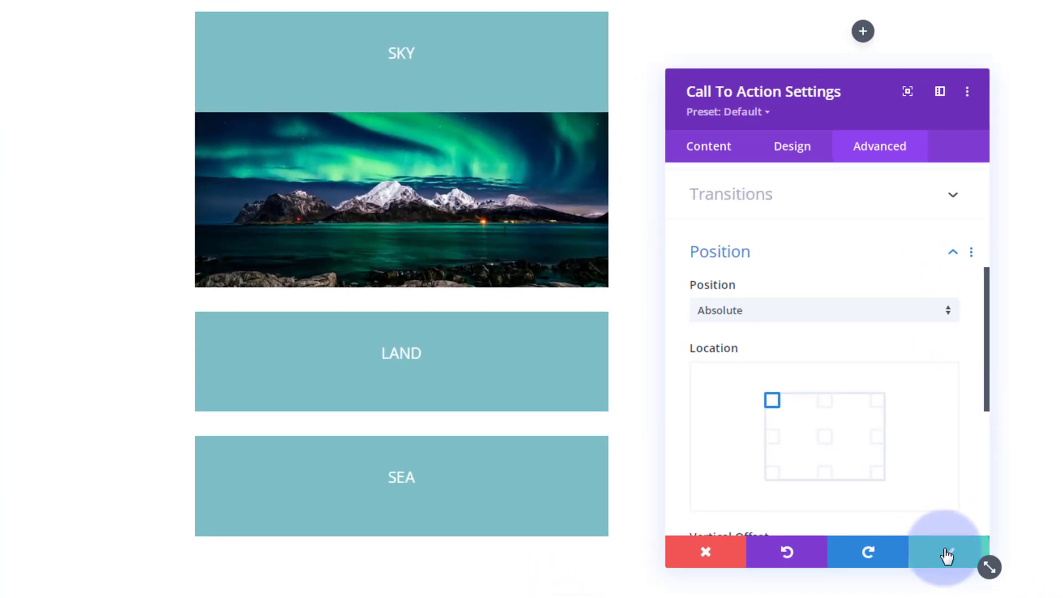
click(945, 551)
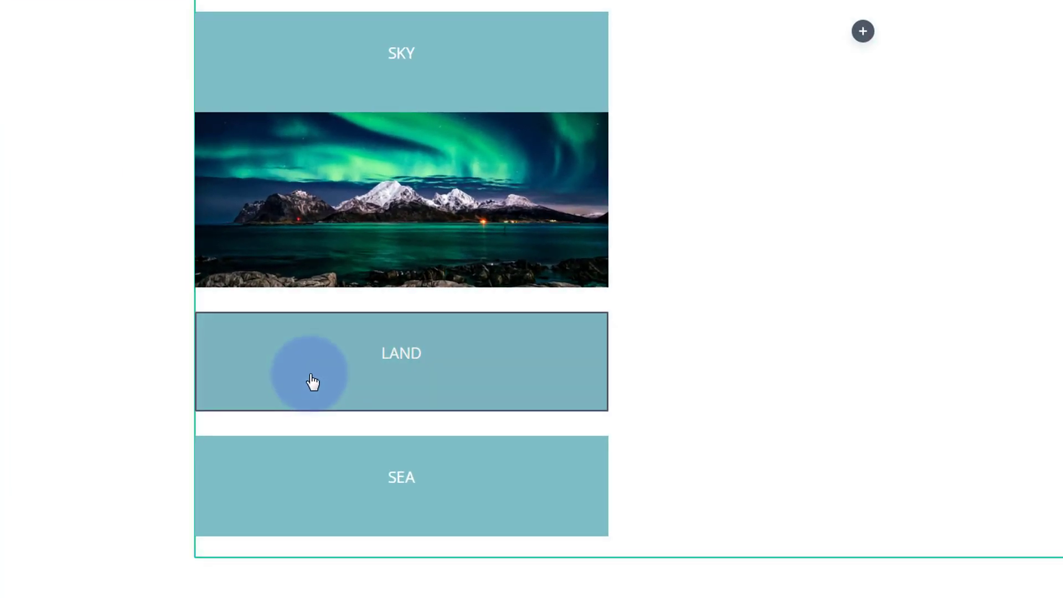
Step: Give the LAND module Absolute position at the middle-left location and save it
mouse_move(313, 382)
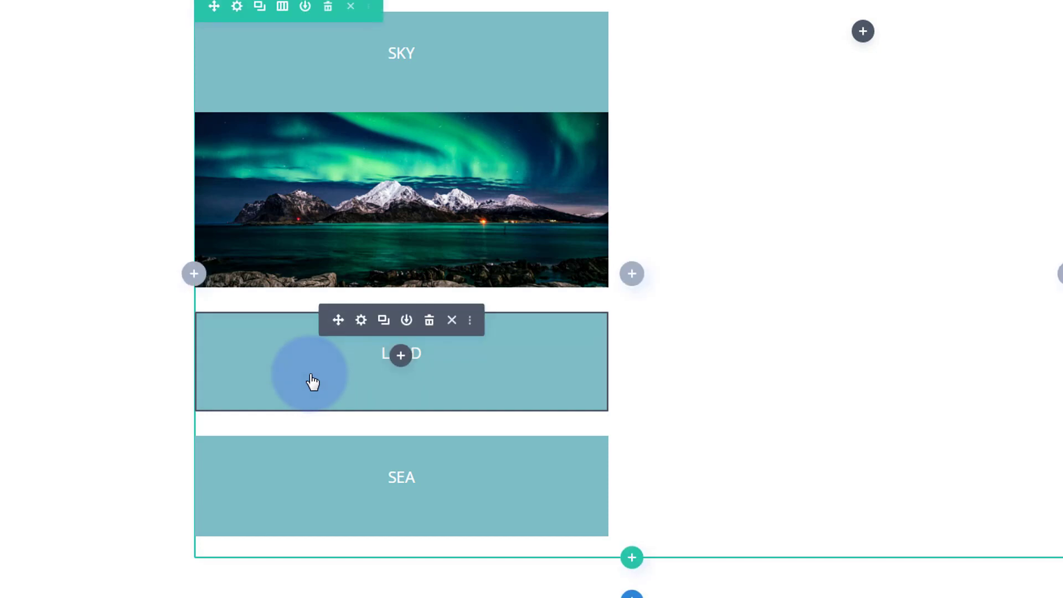
click(362, 321)
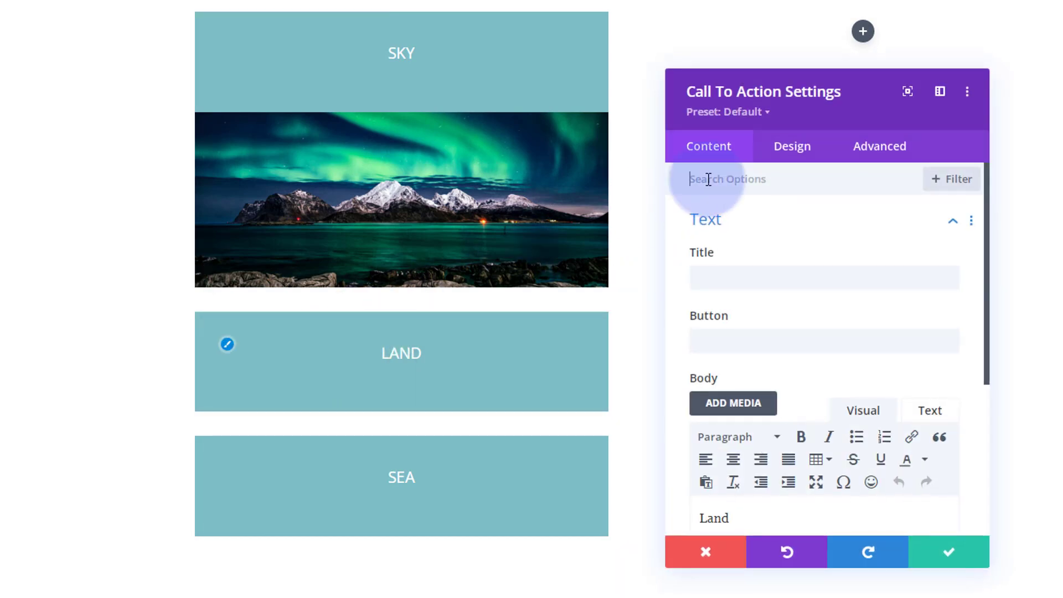
click(881, 147)
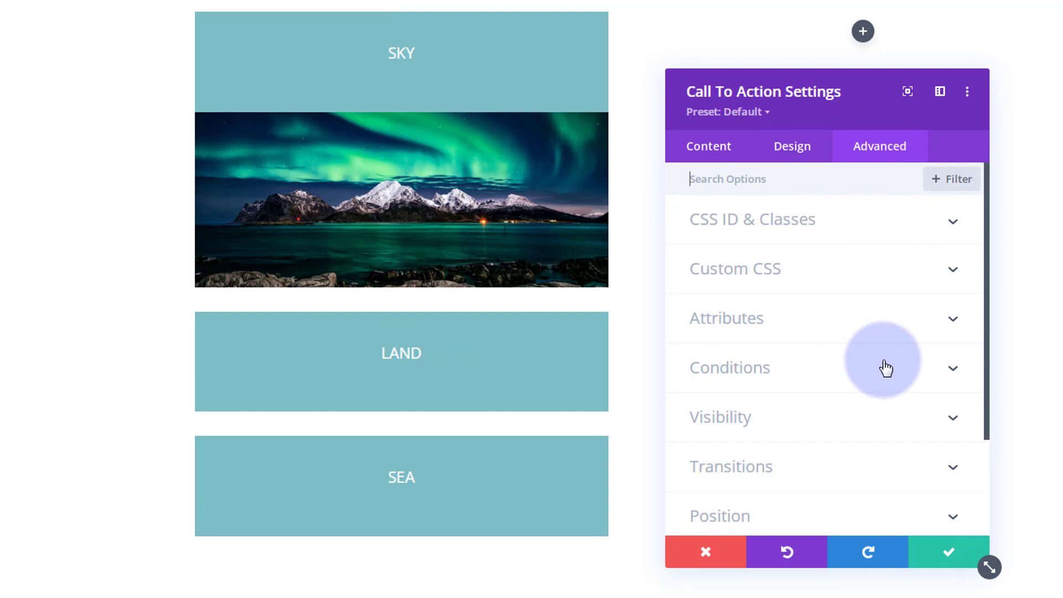
scroll(883, 368, down, 3)
click(866, 390)
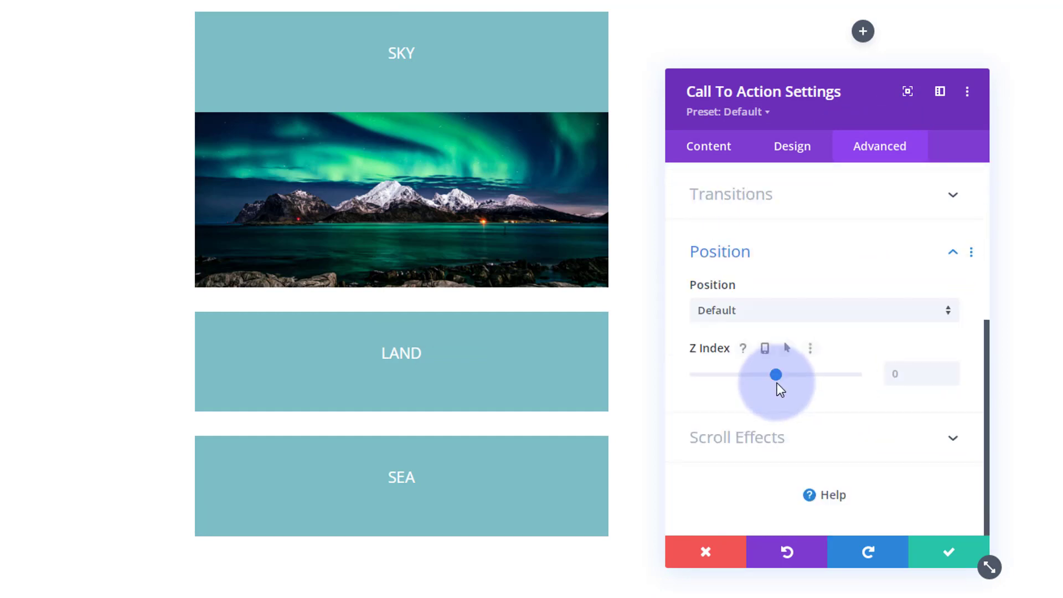
click(738, 314)
click(760, 381)
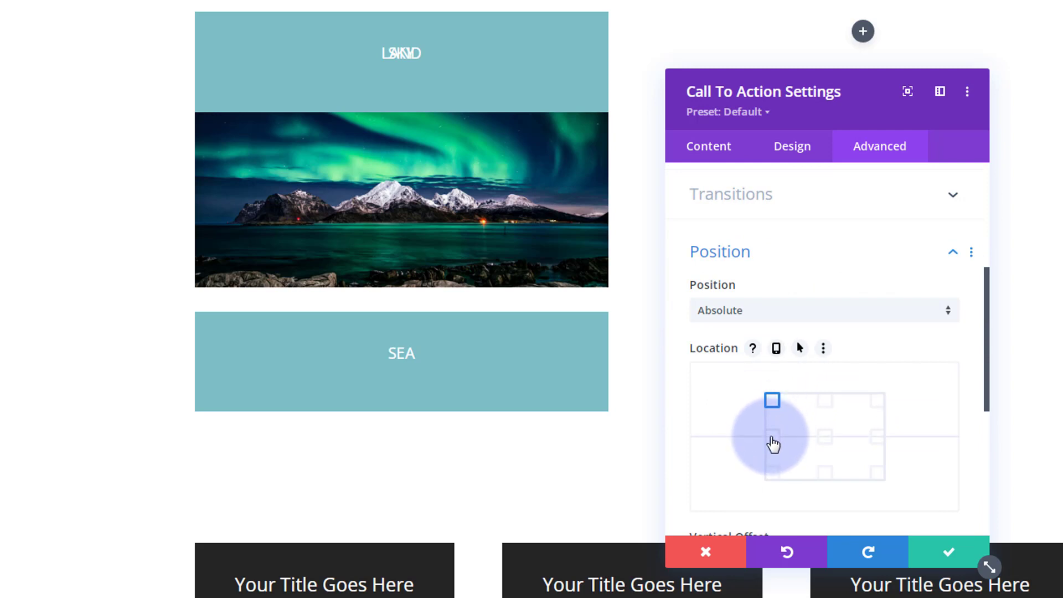
click(773, 437)
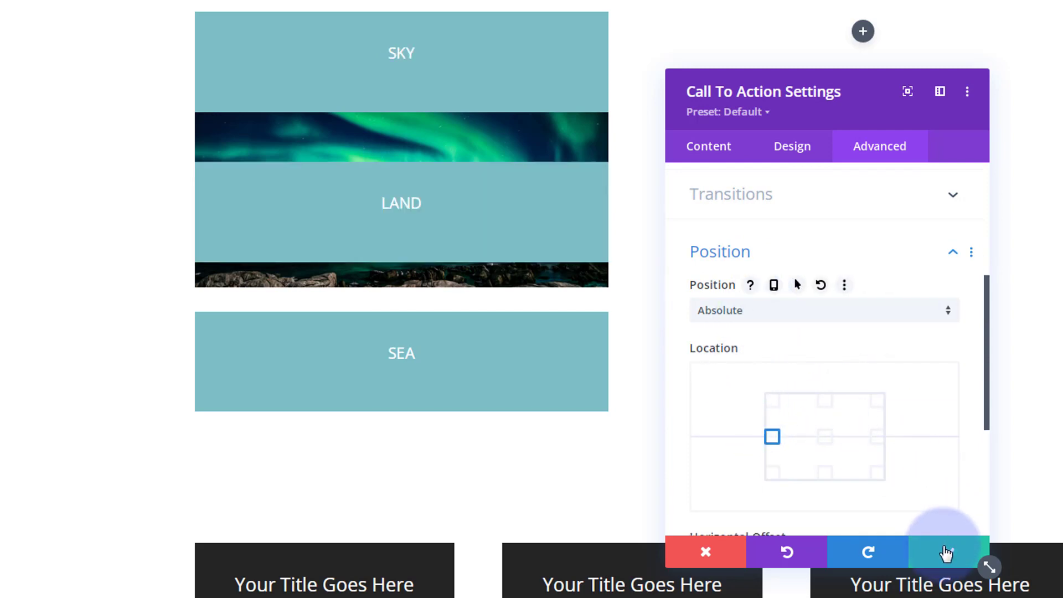
click(454, 364)
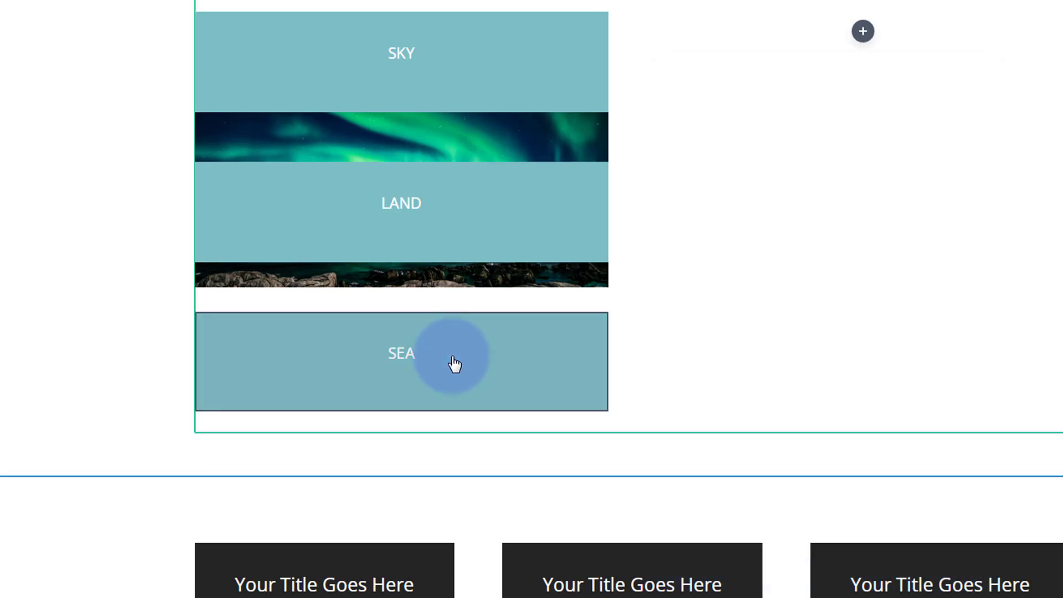
Step: Set the SEA module's position to Absolute at the bottom-left location and save it
mouse_move(451, 361)
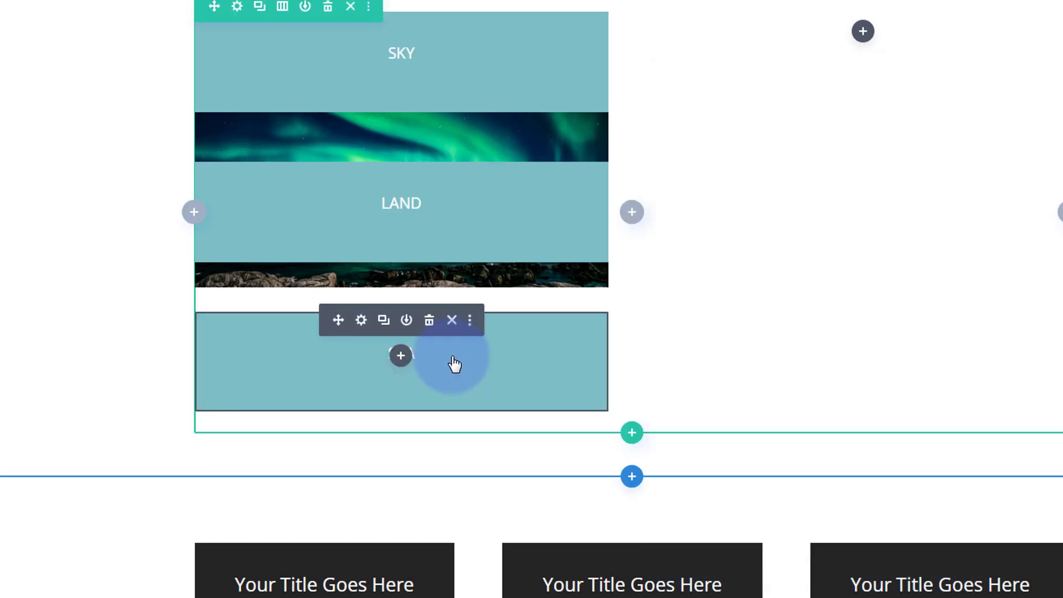
click(360, 320)
click(882, 147)
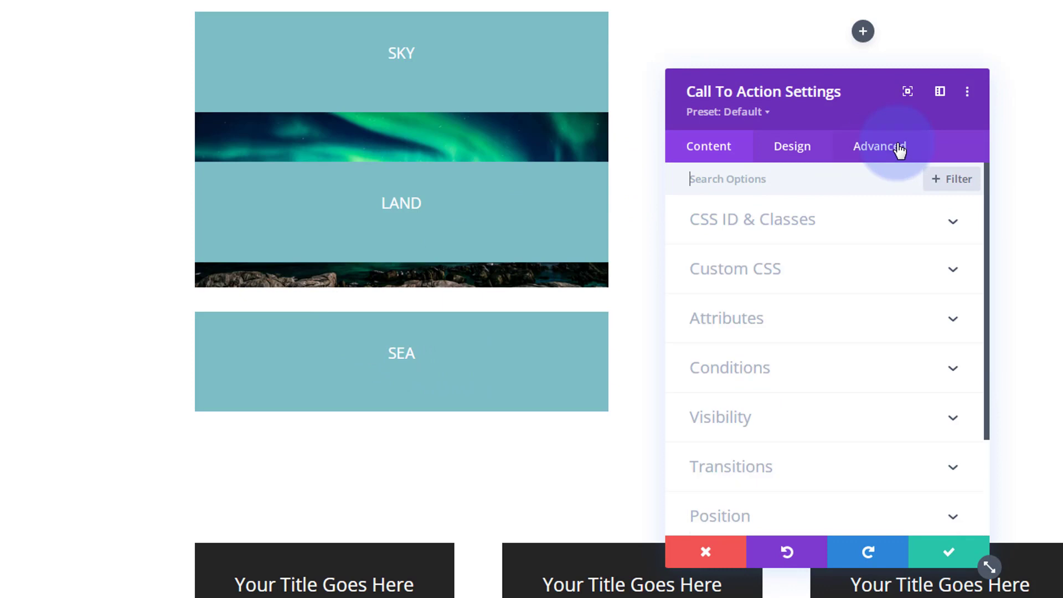
click(867, 510)
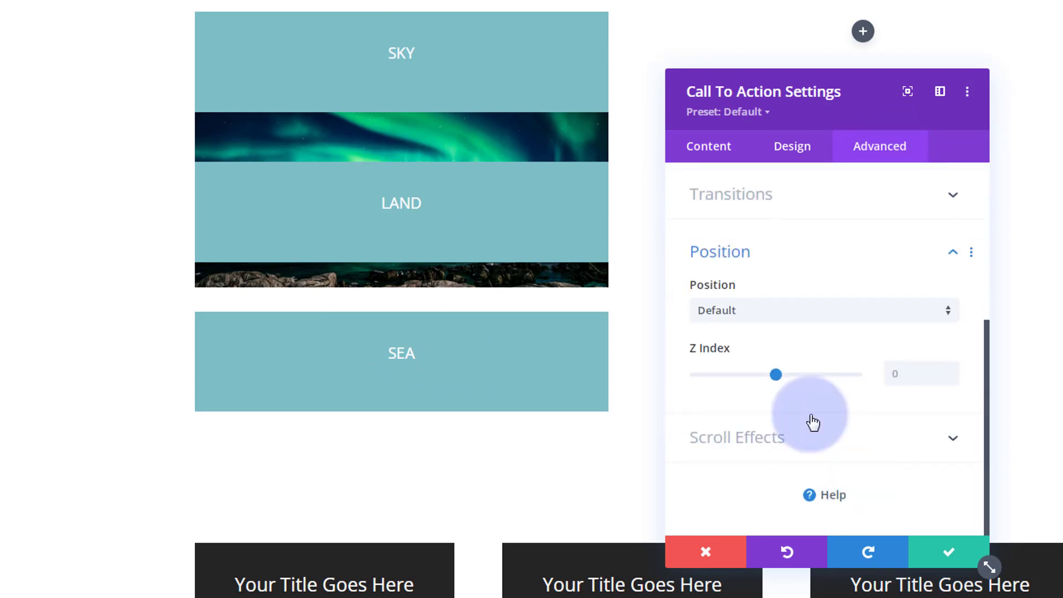
click(768, 312)
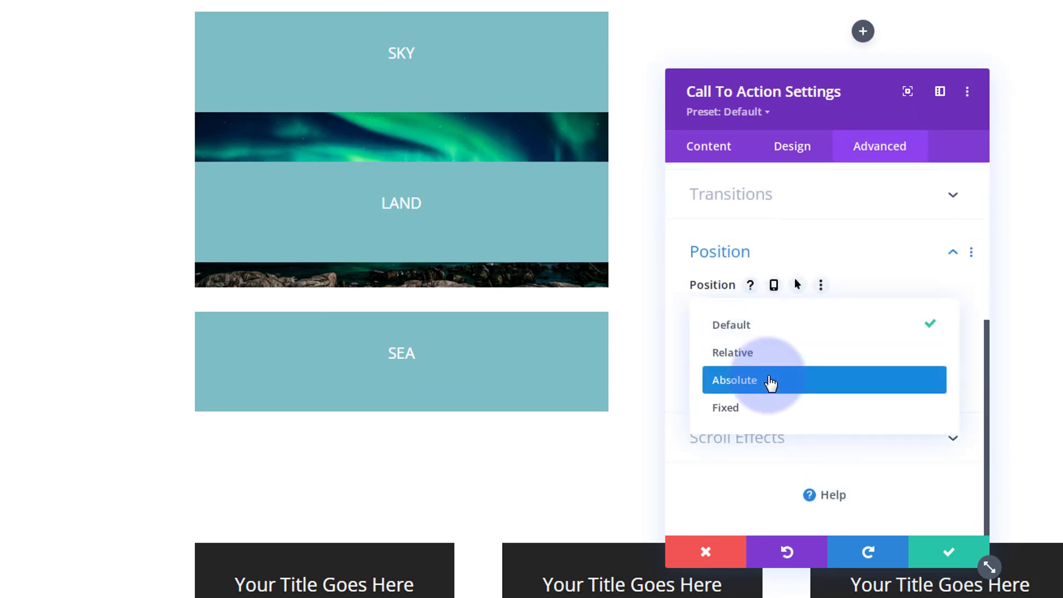
click(771, 382)
click(775, 473)
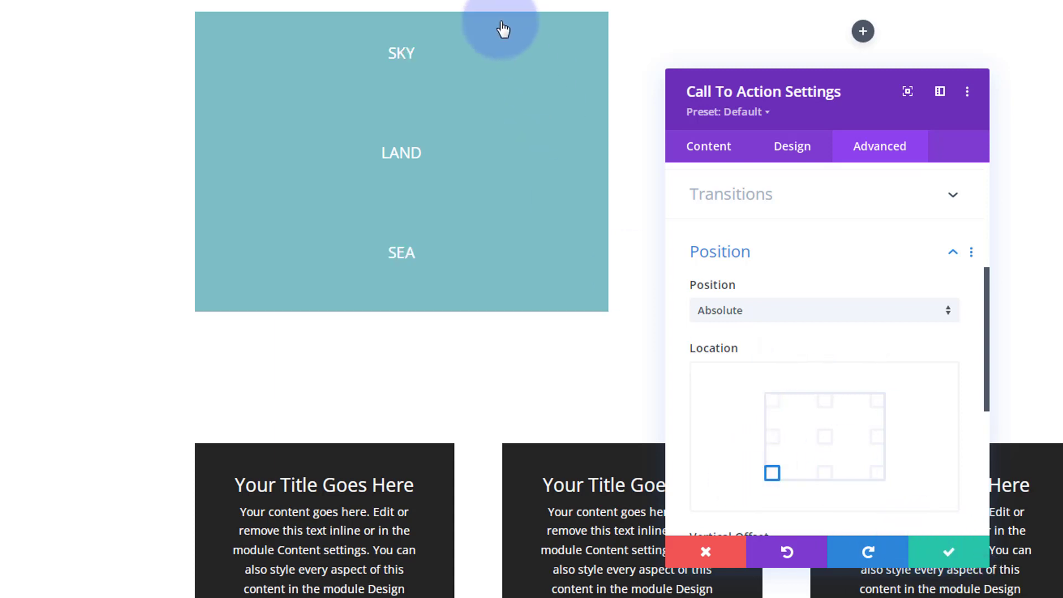
click(941, 554)
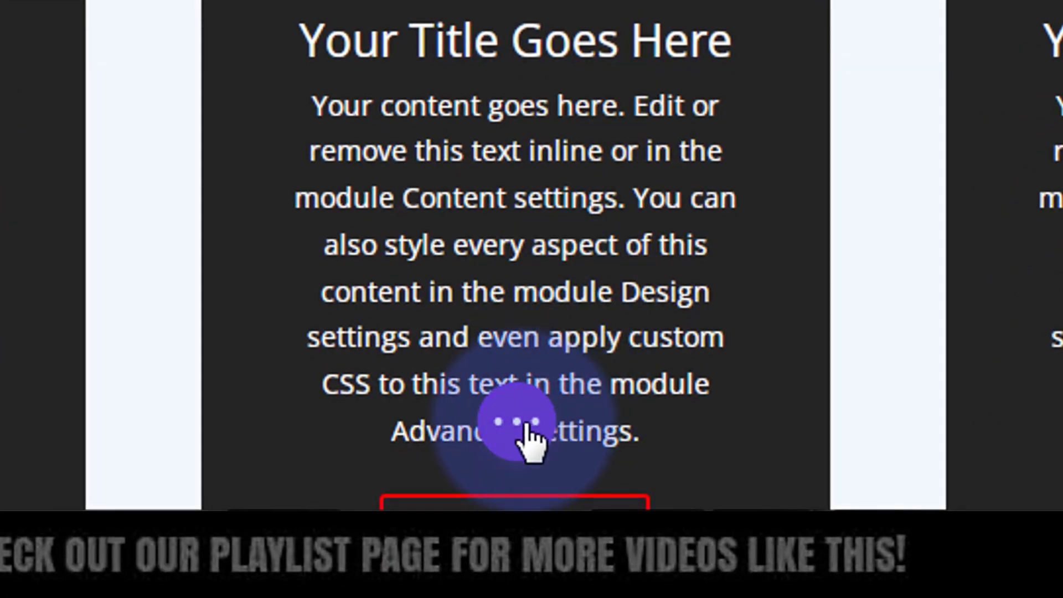
Step: Switch the page to Wireframe View and open the SKY call-to-action's settings
click(529, 438)
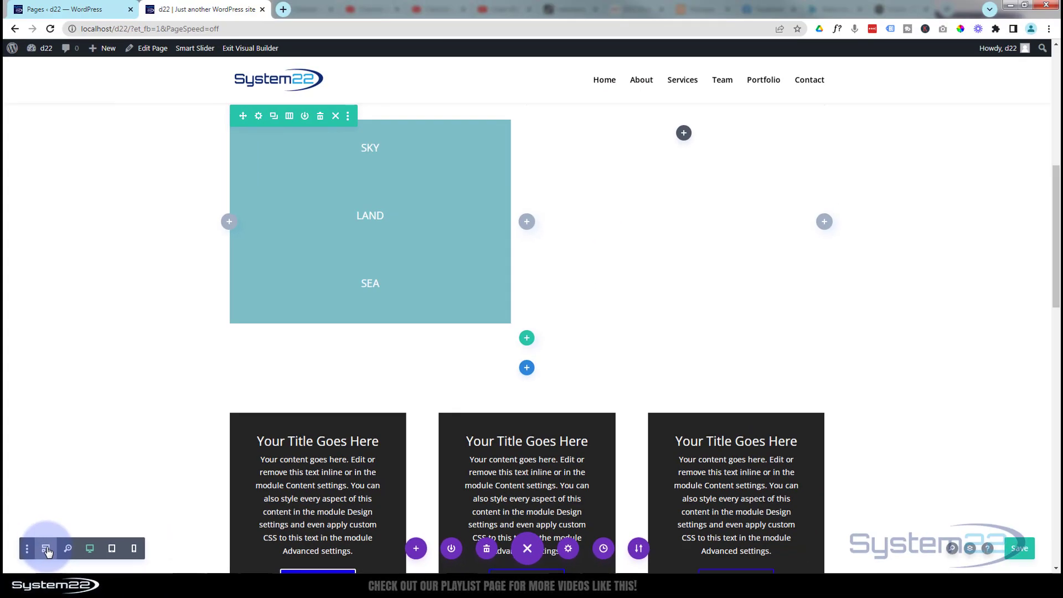
click(153, 432)
scroll(137, 385, down, 4)
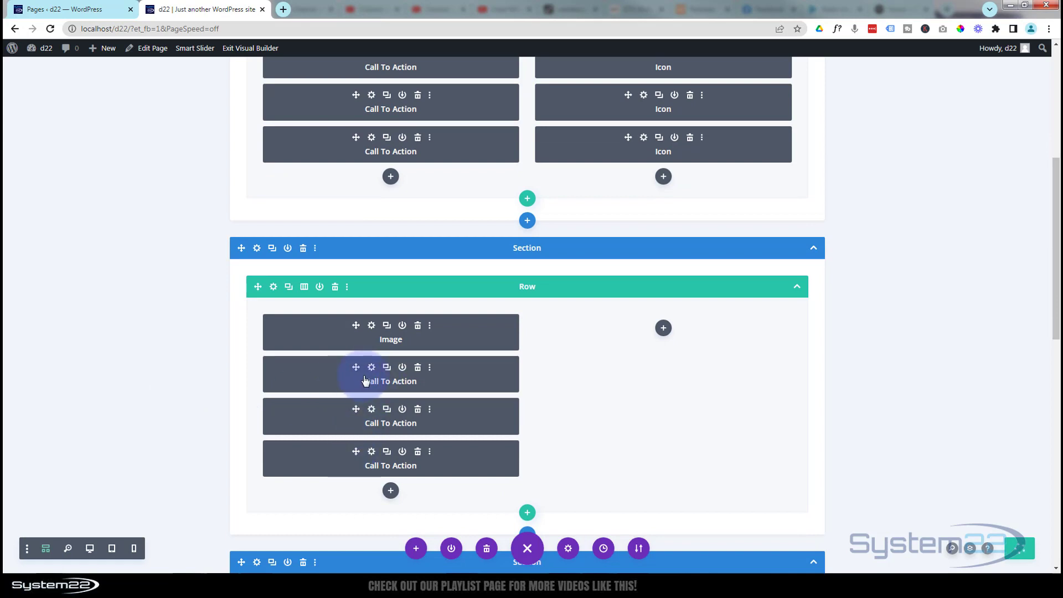
click(371, 369)
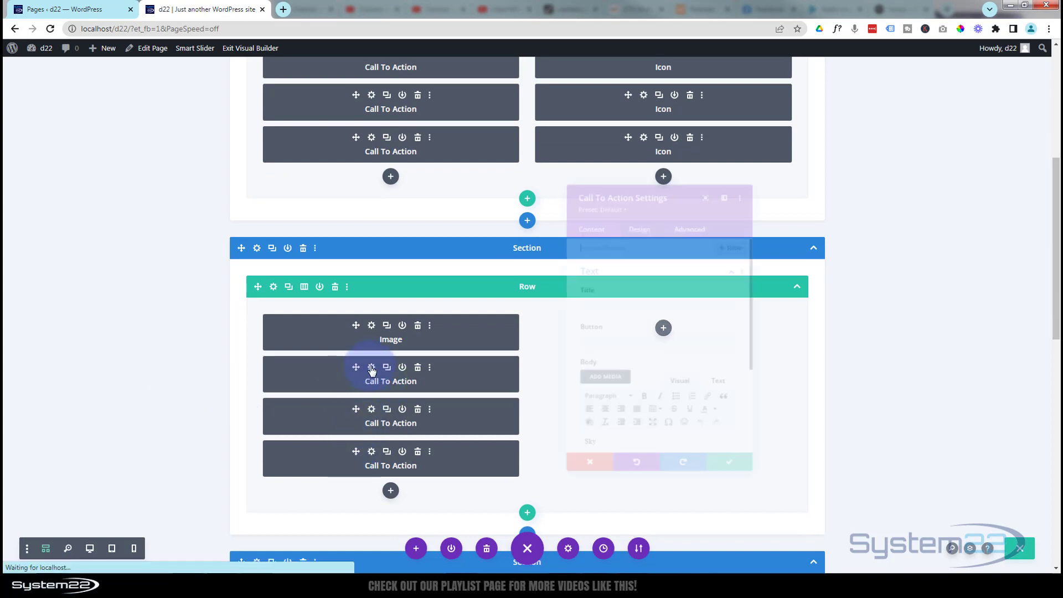
Step: Set the SKY call-to-action's height to 50% and expand its Content background options
click(89, 548)
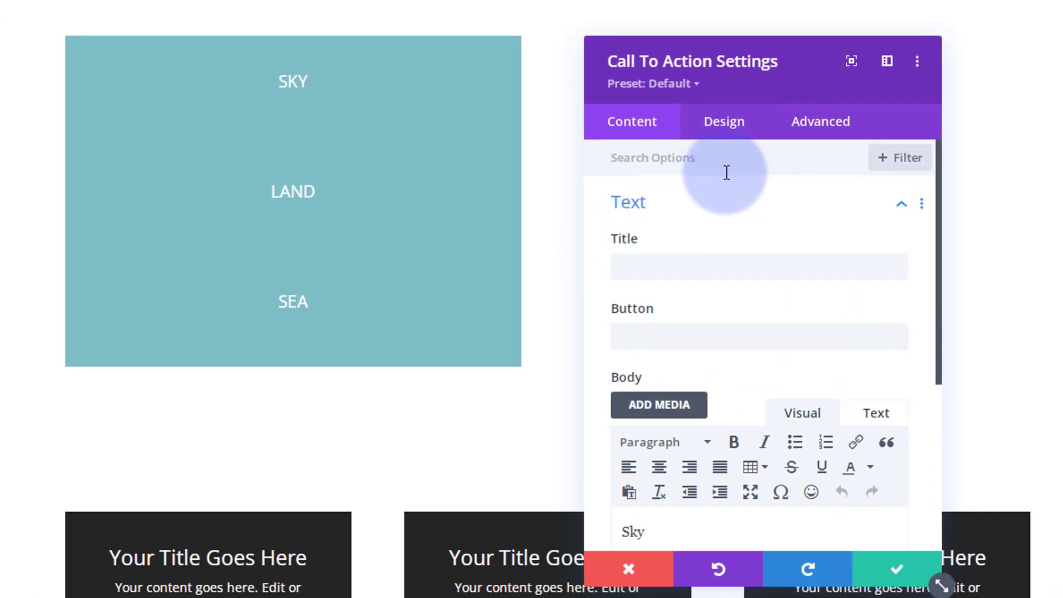
click(724, 123)
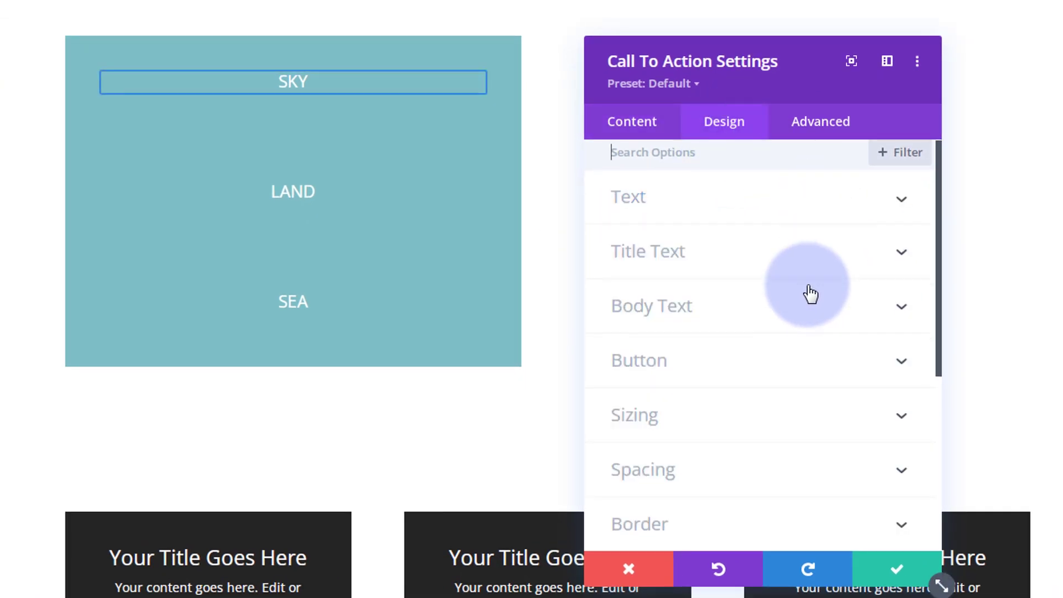
scroll(791, 307, down, 2)
click(766, 340)
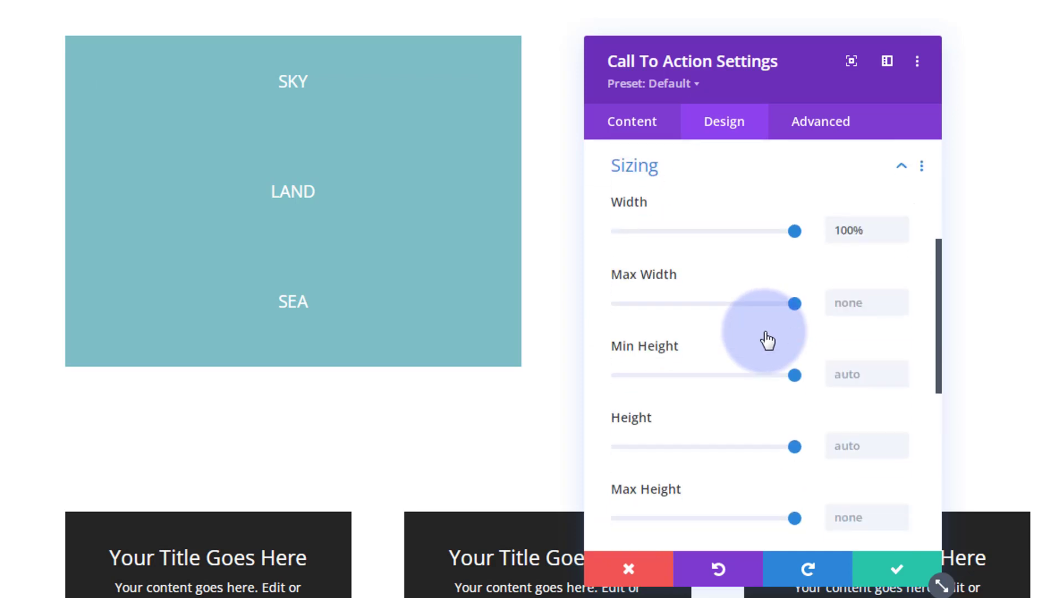
click(854, 445)
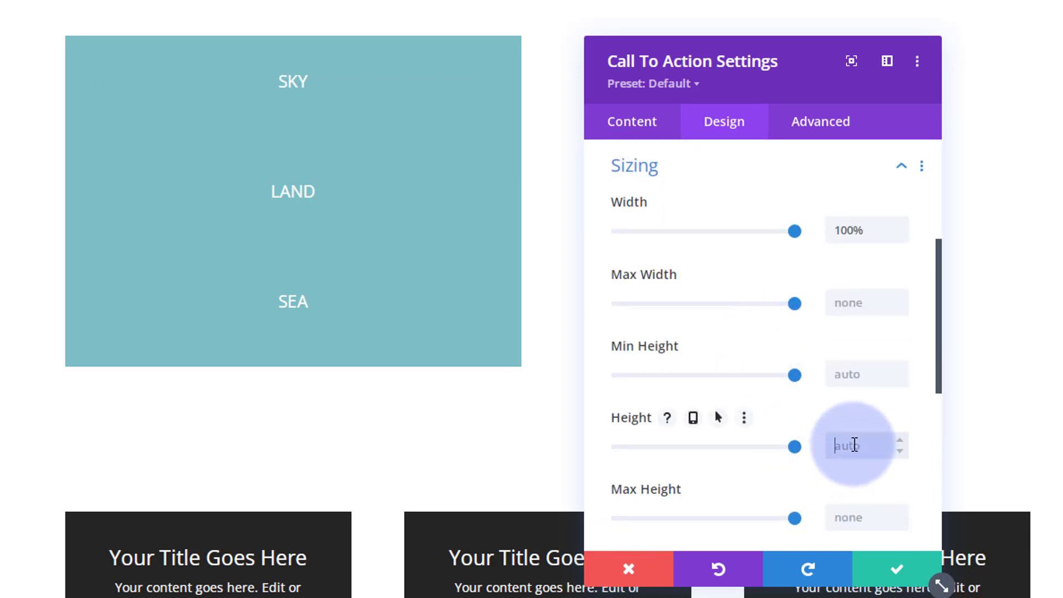
text(50%)
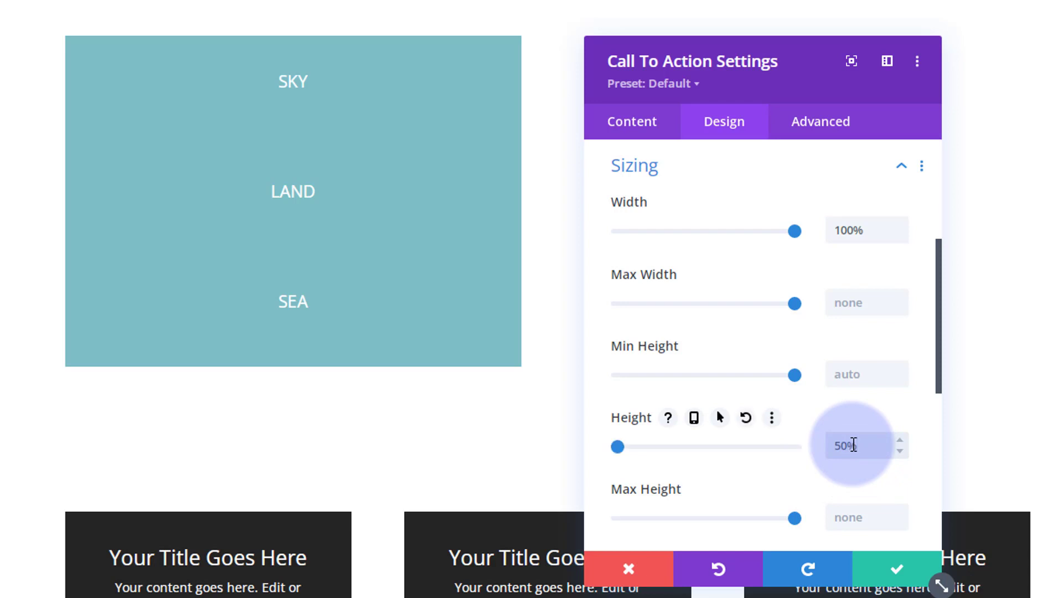
click(647, 124)
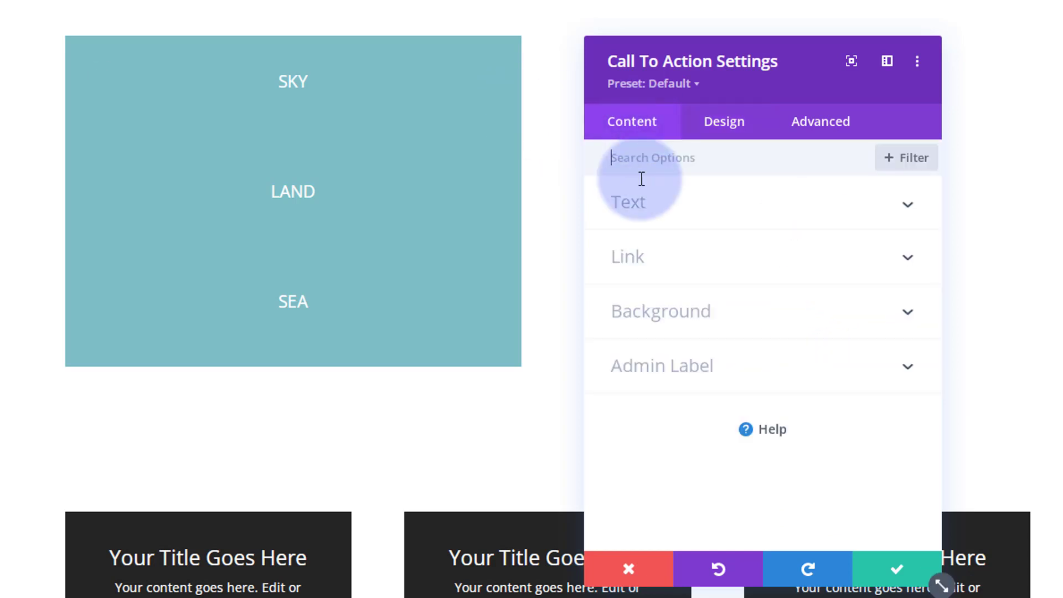
click(740, 312)
Step: Delete the SKY module's background colour and save the module
click(881, 297)
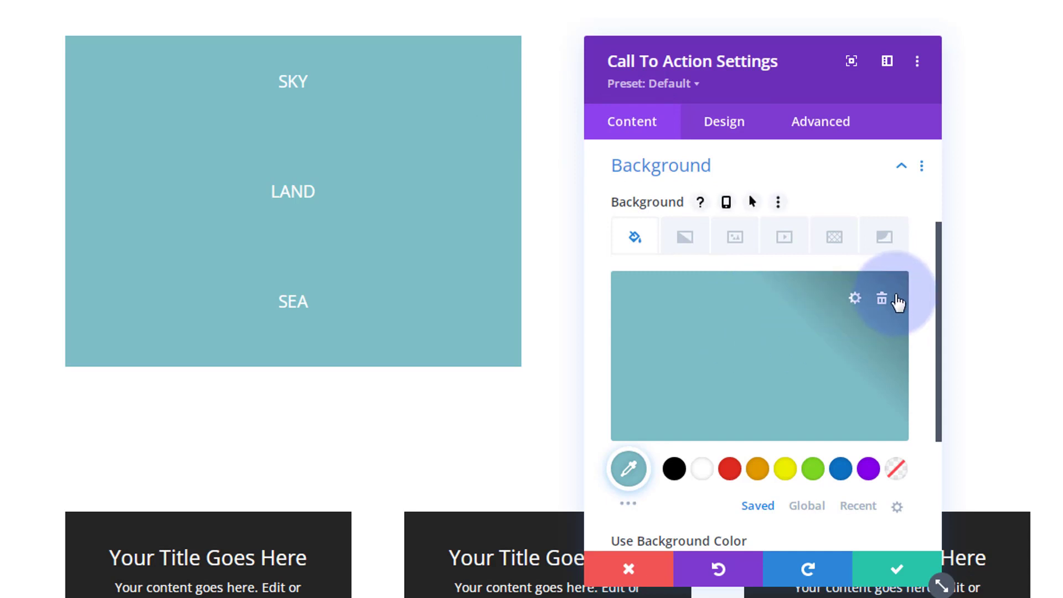
click(730, 128)
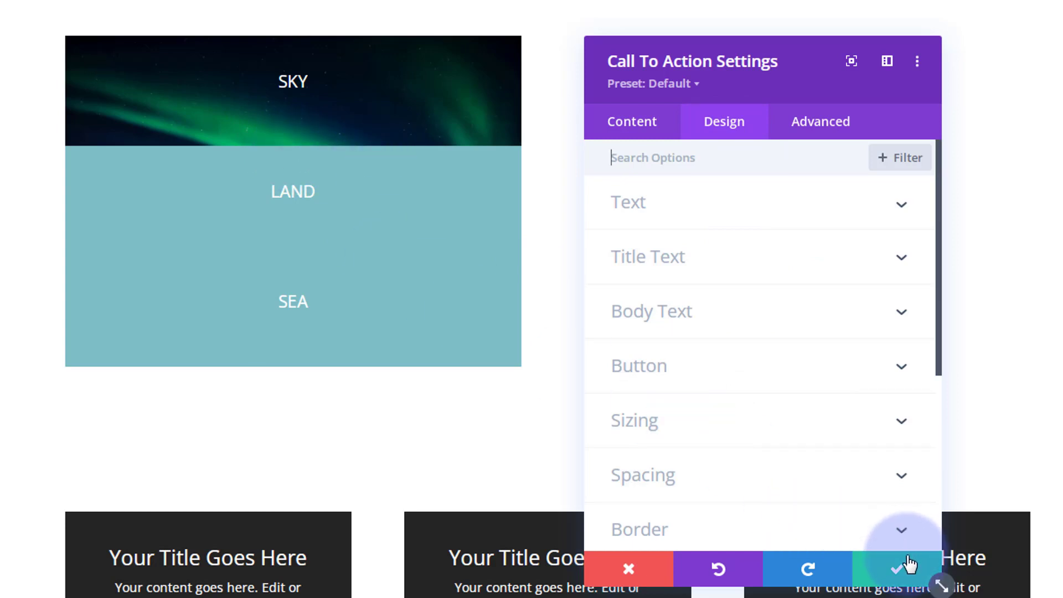
click(901, 575)
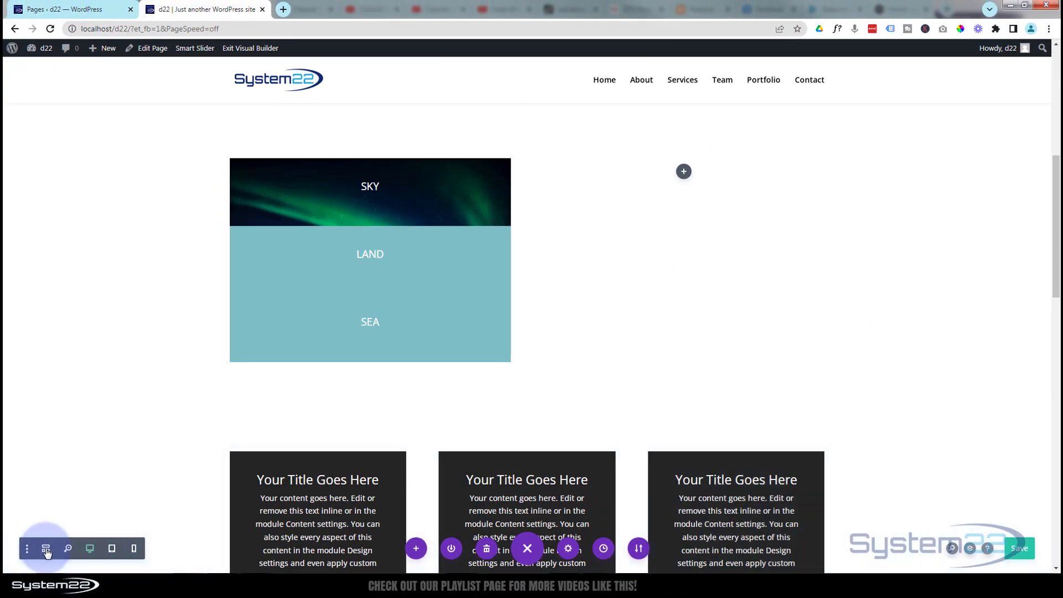
Step: Anchor the LAND call-to-action at the top-left location with a 50% vertical offset
click(46, 549)
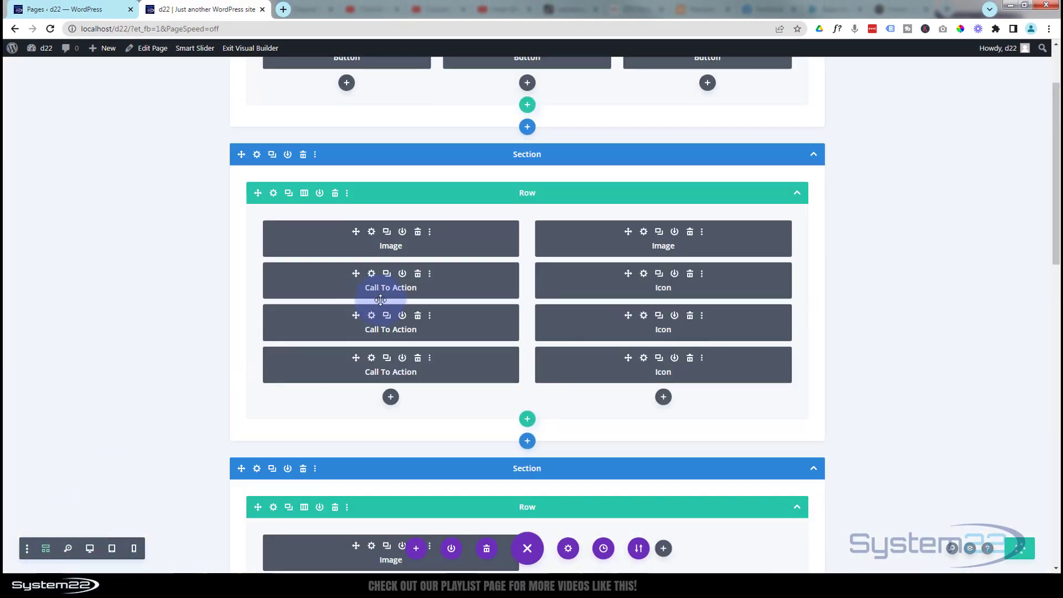
scroll(439, 415, down, 4)
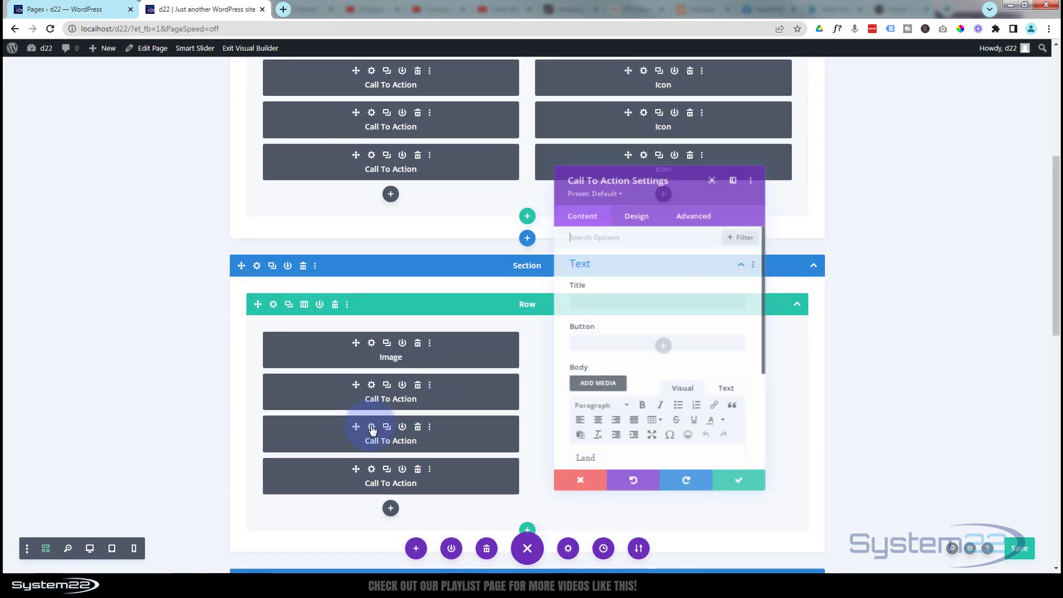
click(91, 549)
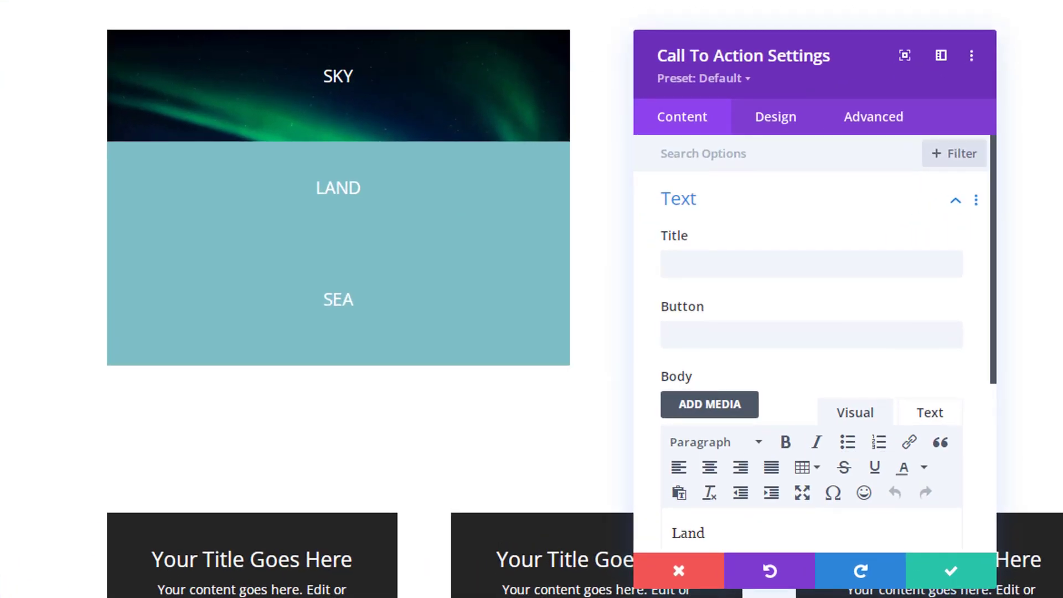
click(310, 291)
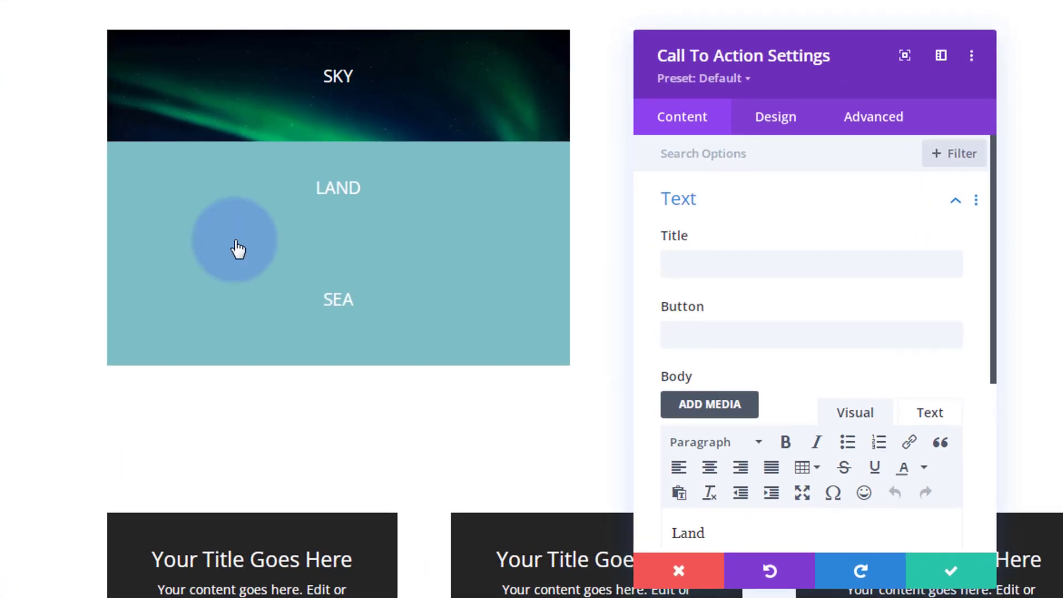
click(866, 126)
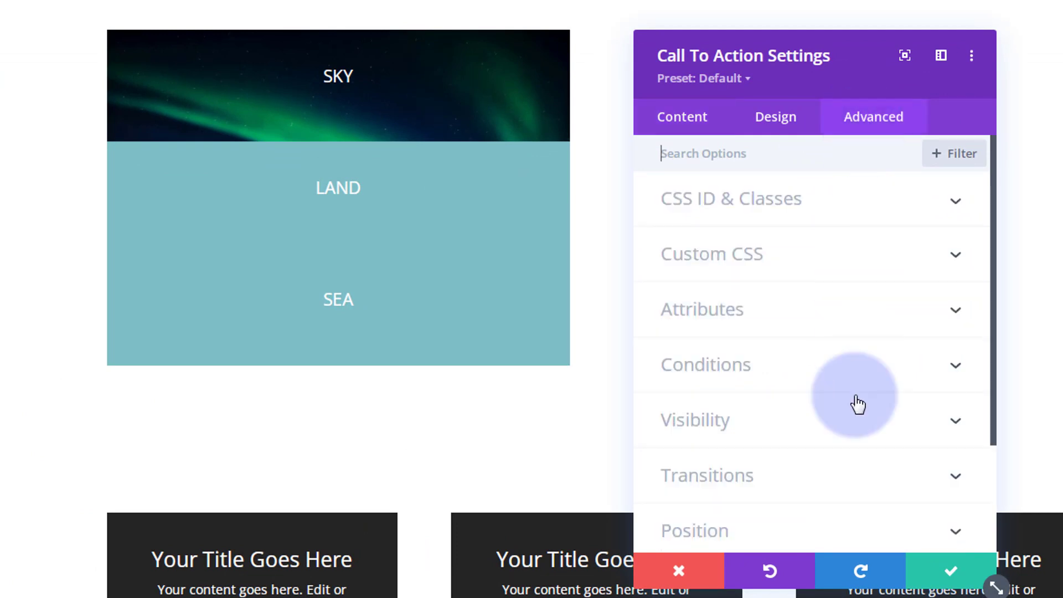
scroll(849, 432, down, 2)
click(852, 441)
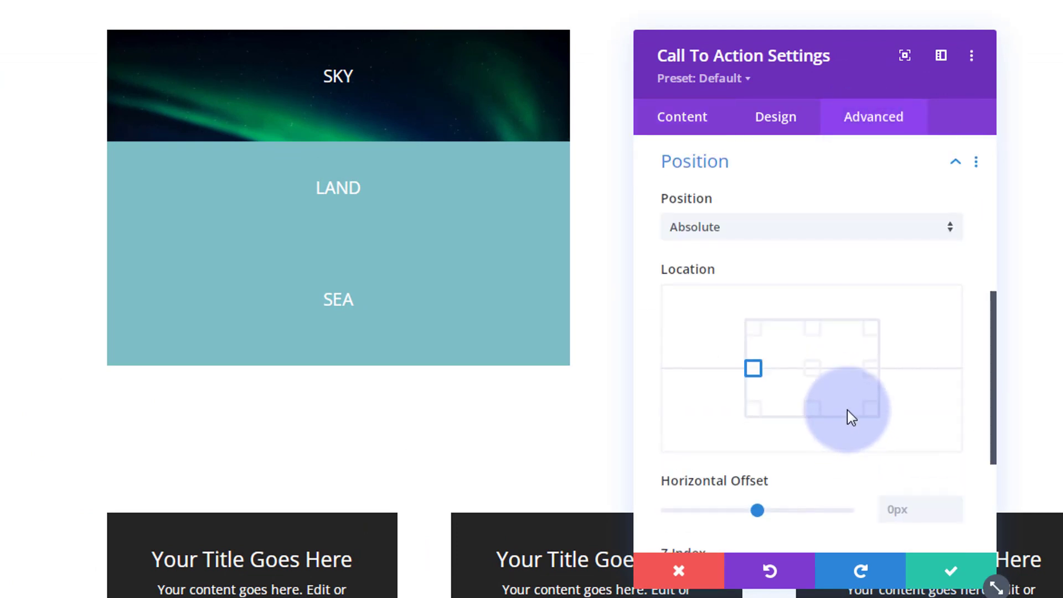
scroll(802, 428, down, 3)
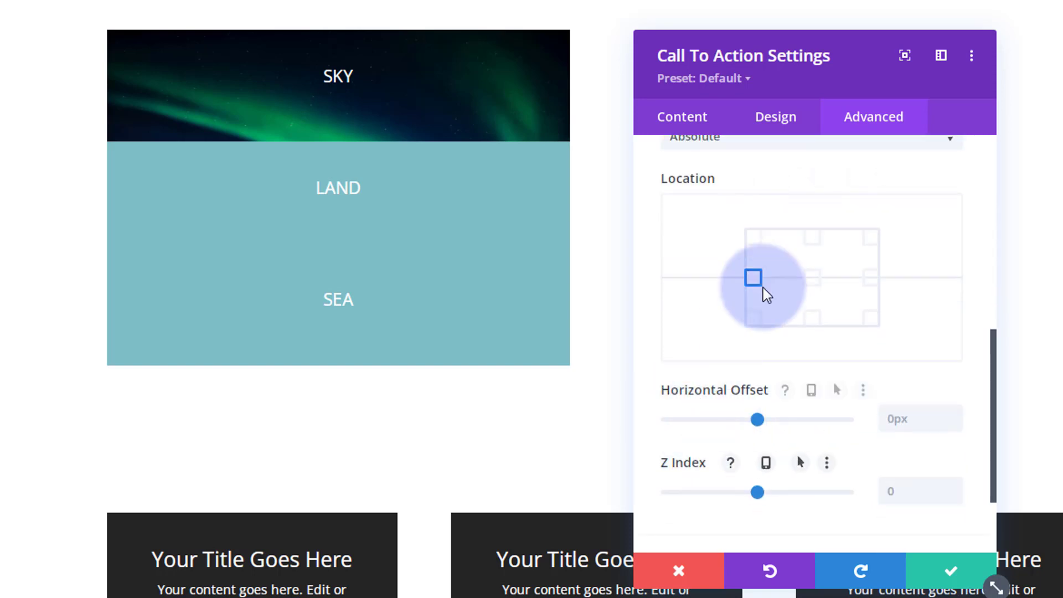
click(753, 238)
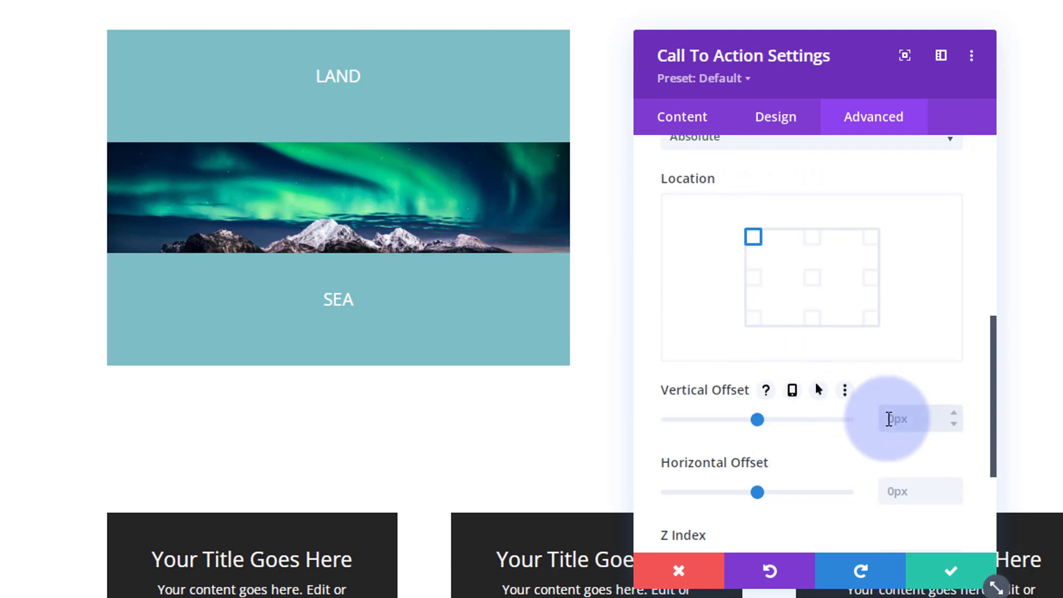
text(50%)
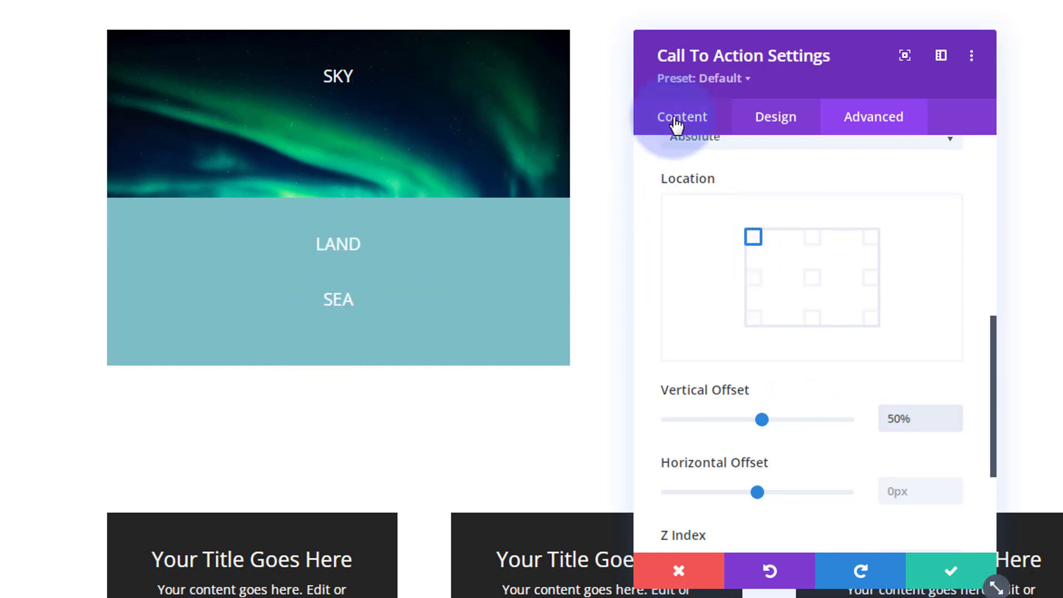
Step: Set the LAND module's height to 25% in Design > Sizing
click(790, 126)
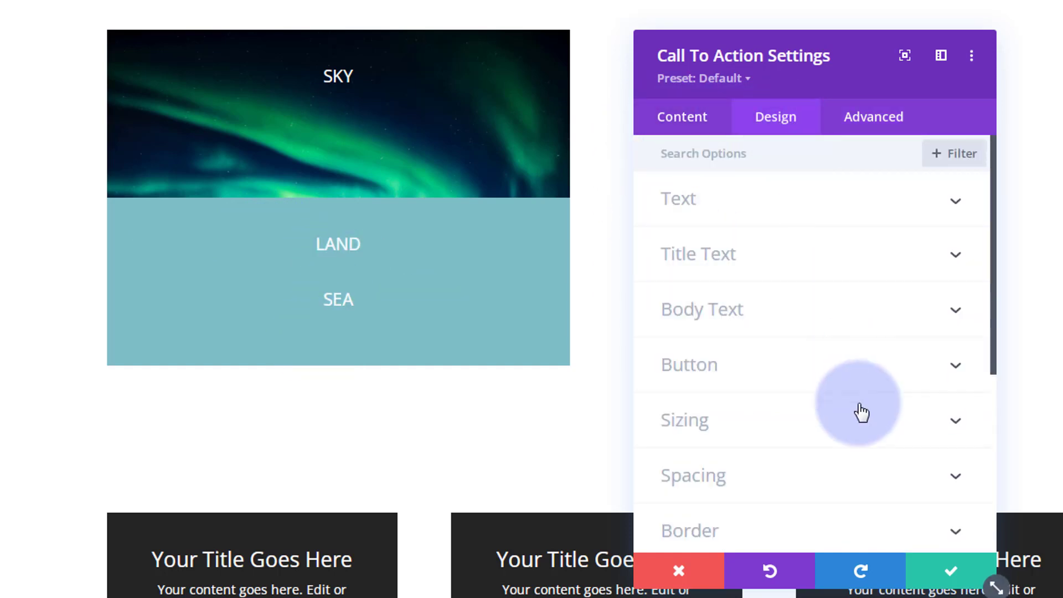
click(818, 427)
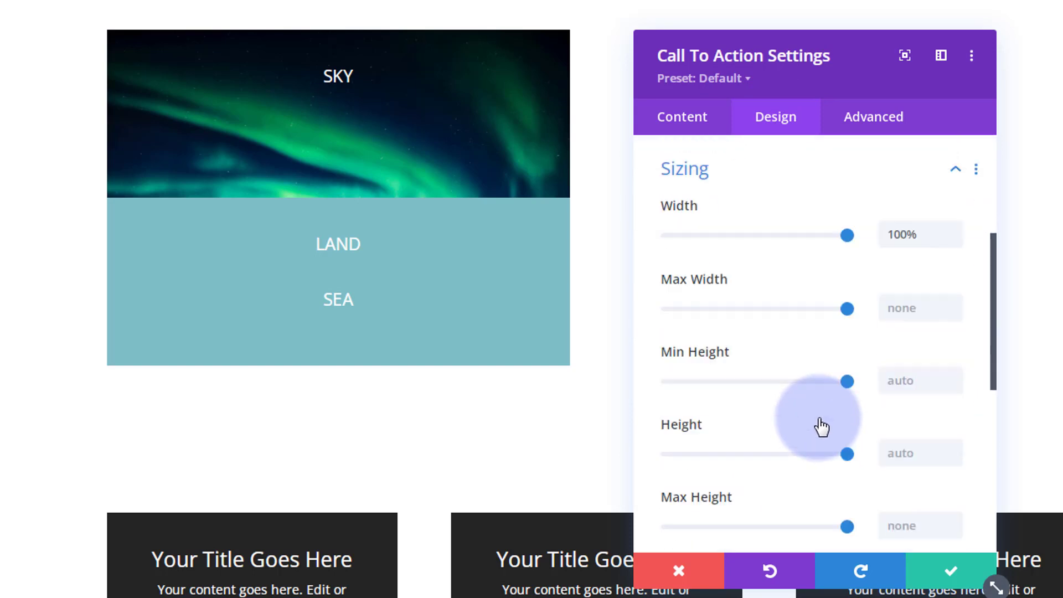
scroll(893, 351, down, 2)
click(893, 354)
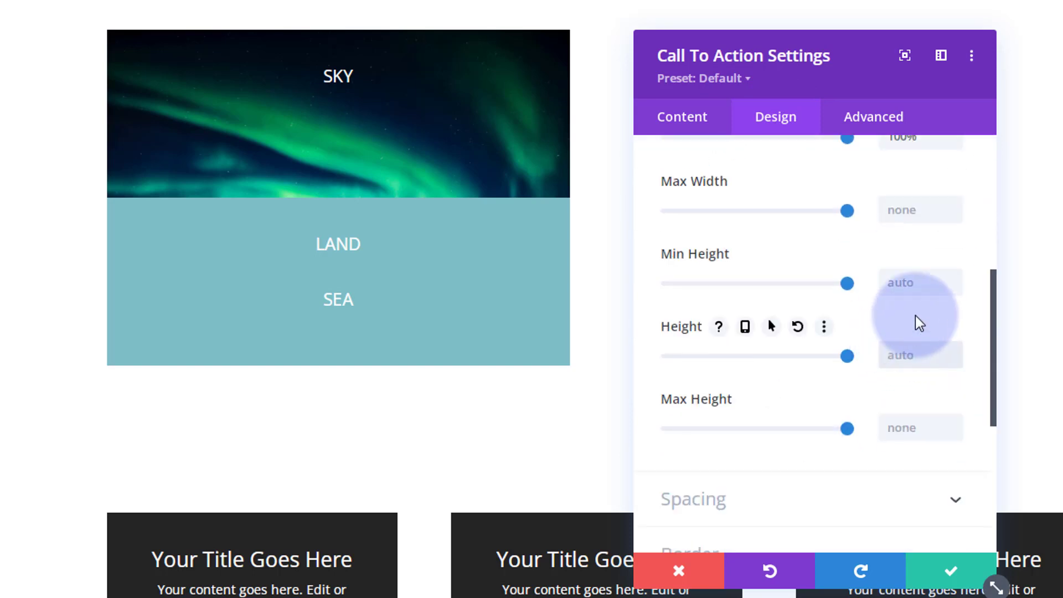
text(25)
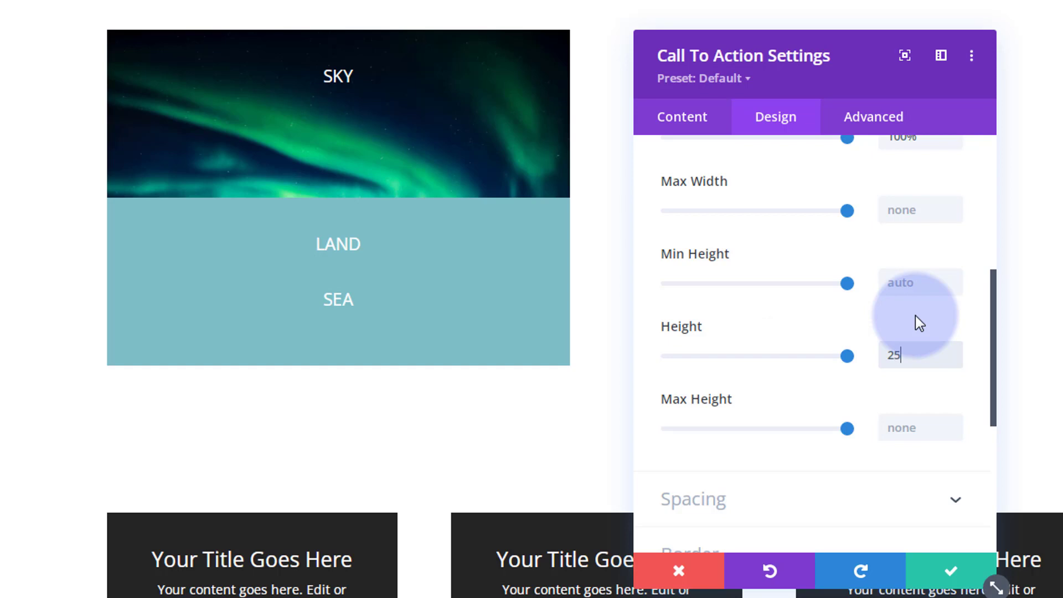
text(%)
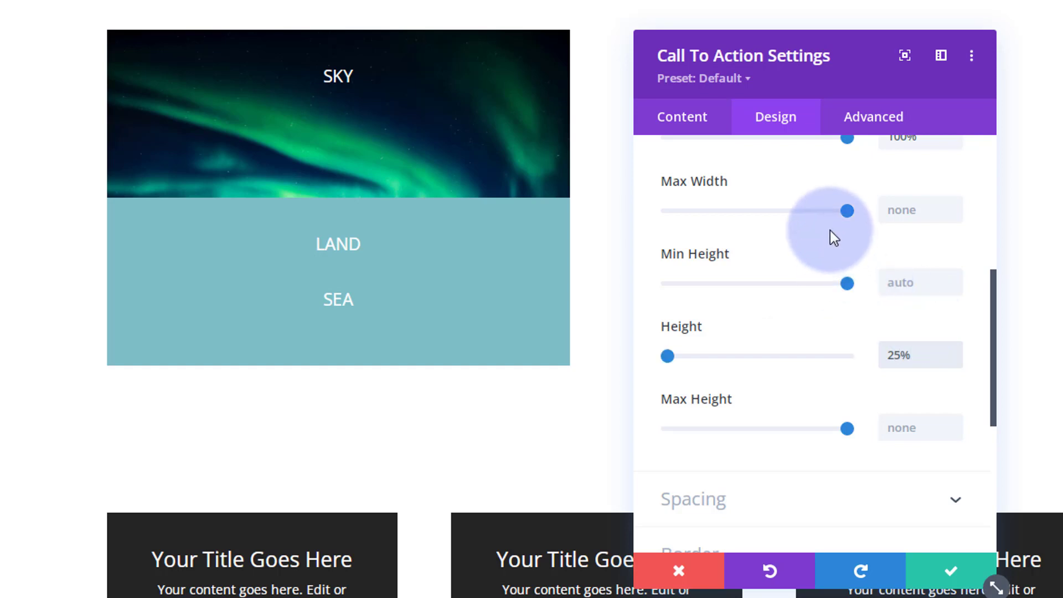
Step: Delete the LAND module's background colour and save the module
click(685, 119)
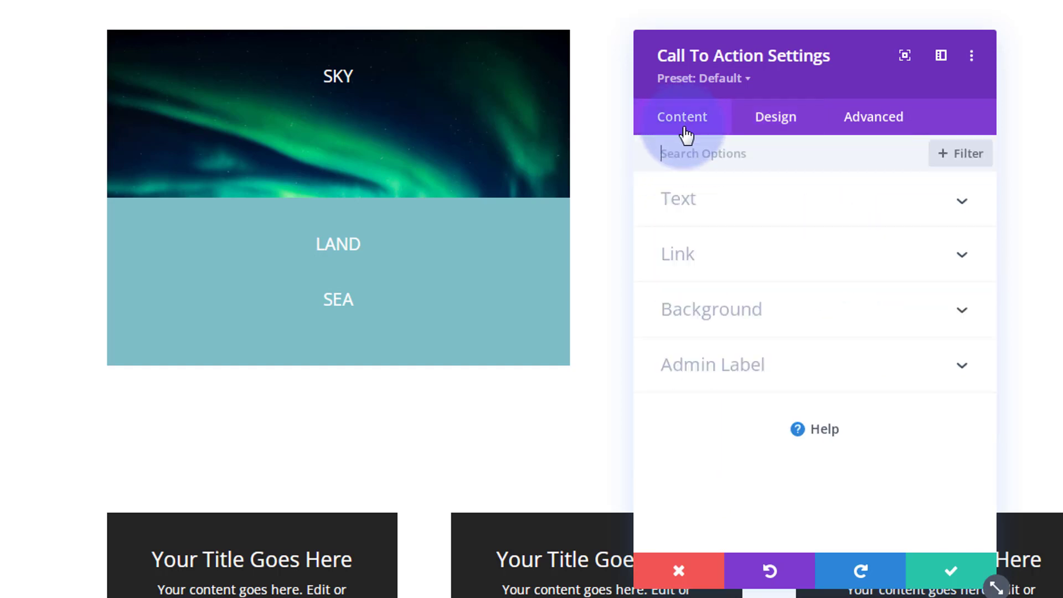
click(785, 322)
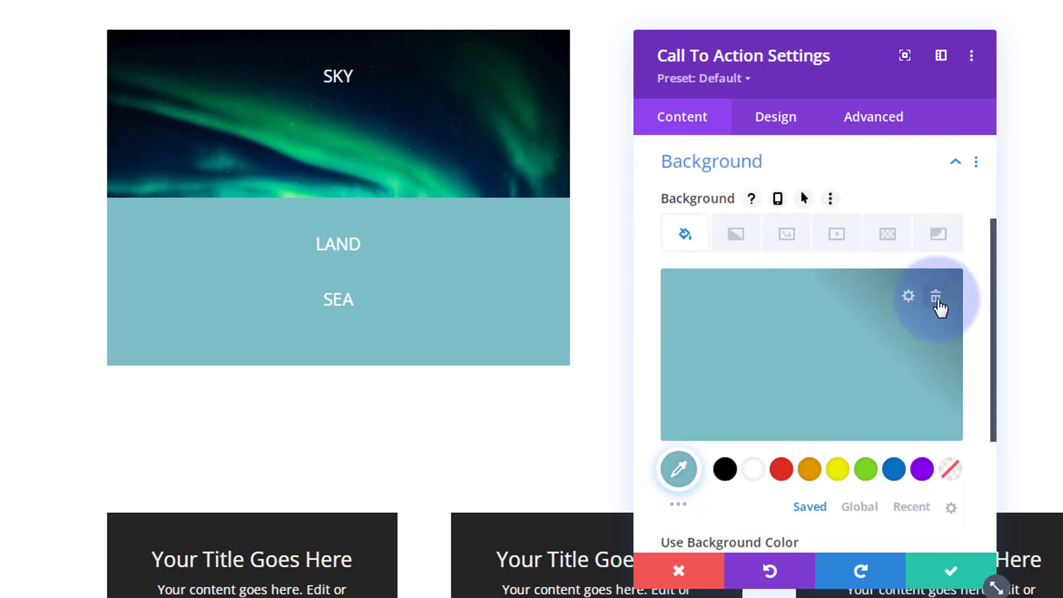
click(936, 299)
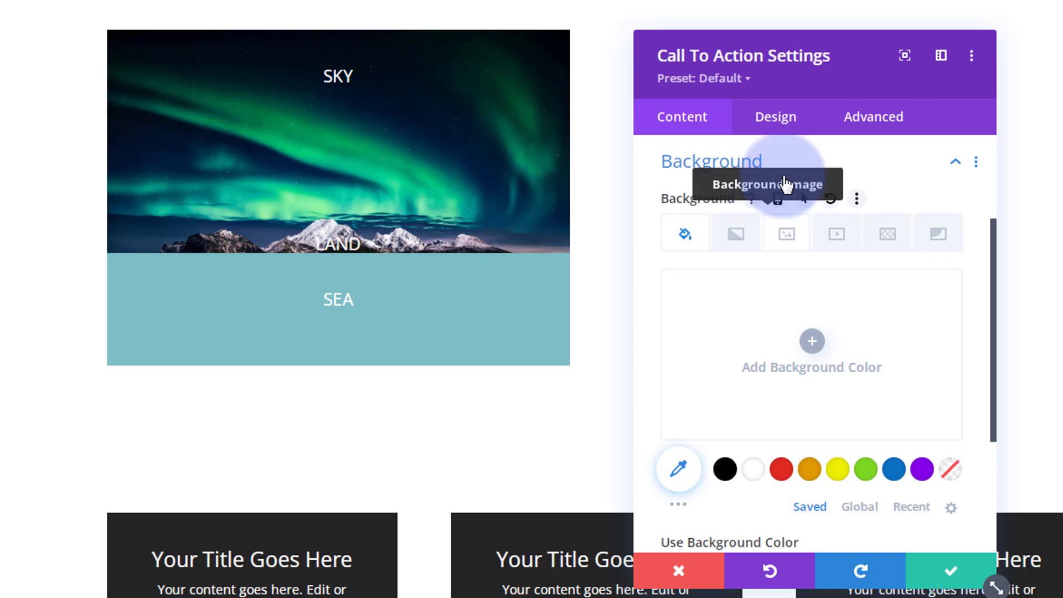
click(950, 570)
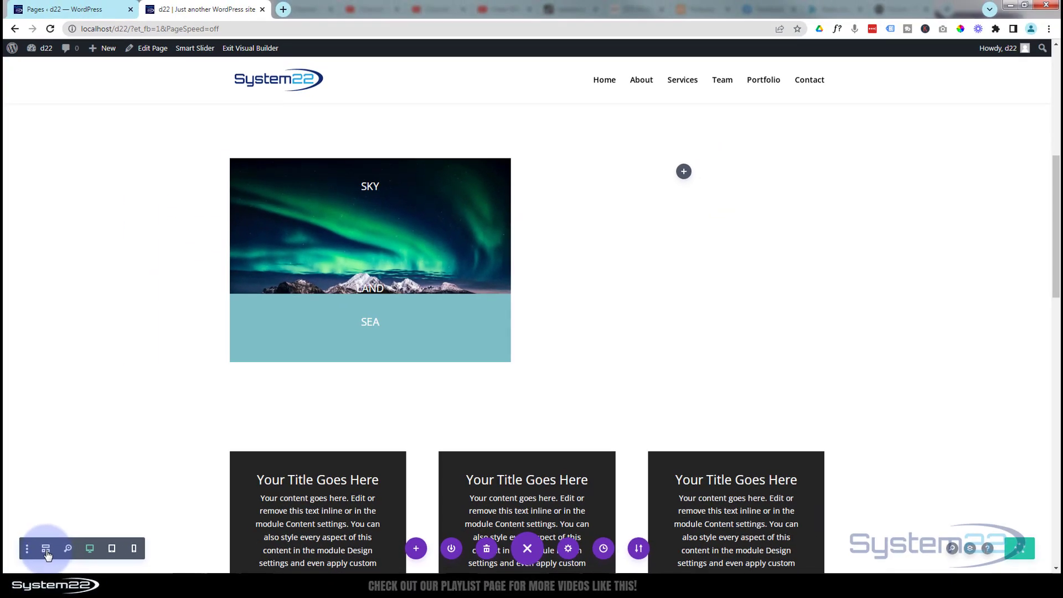
Step: Open the SEA call-to-action's settings from the wireframe view
click(45, 548)
scroll(354, 410, down, 4)
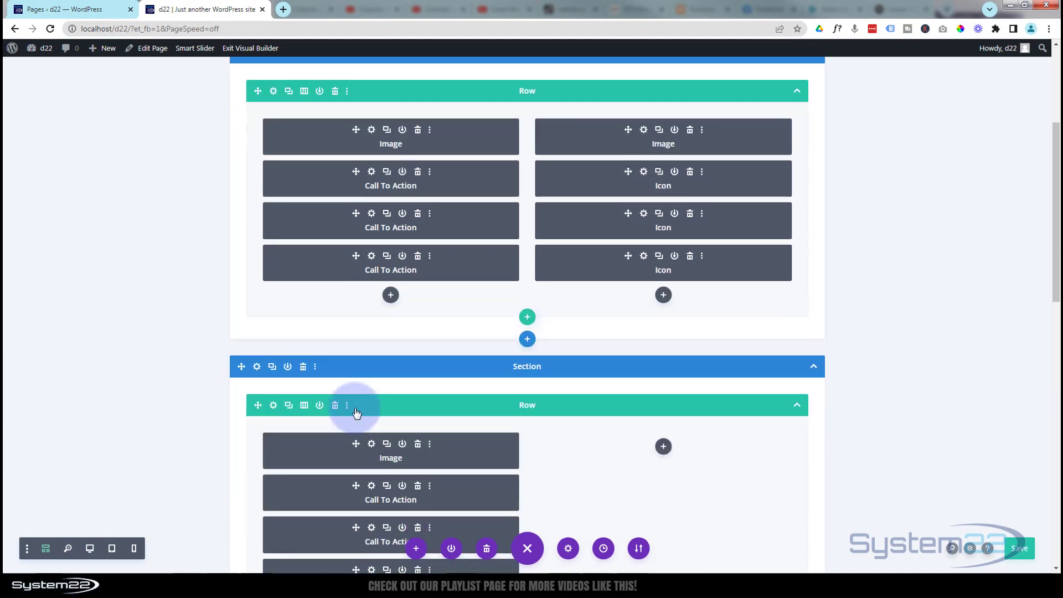
scroll(356, 413, down, 2)
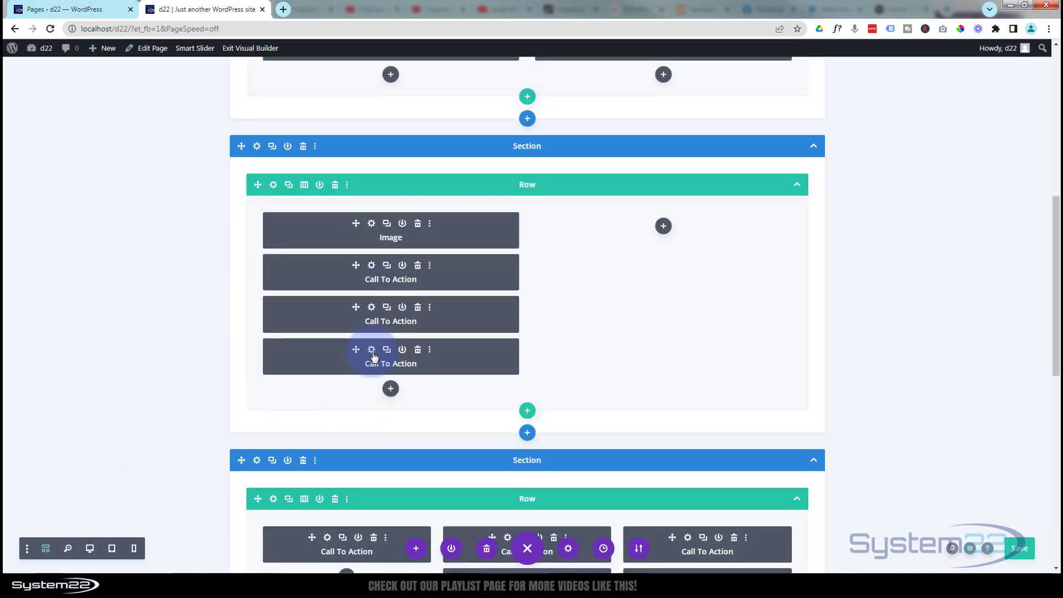
click(371, 350)
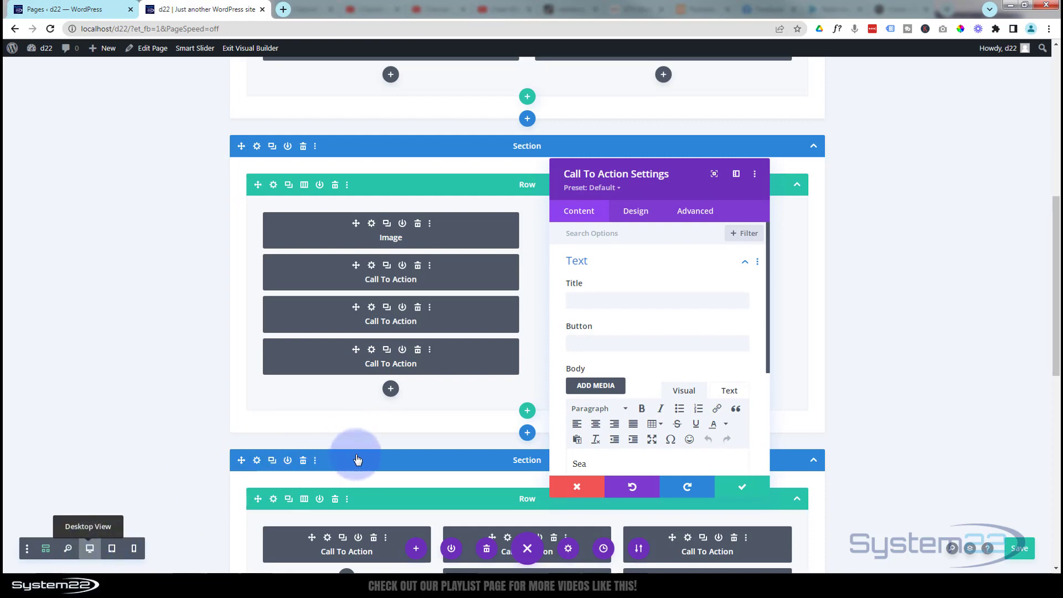
Step: Anchor SEA at the top-left location with a 75% vertical offset
click(697, 216)
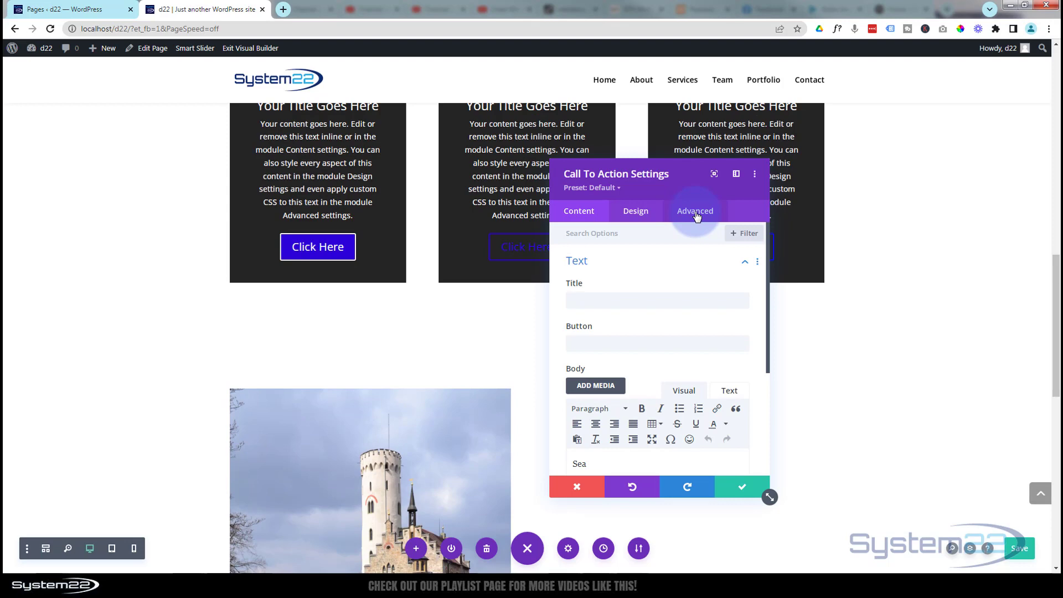
click(655, 462)
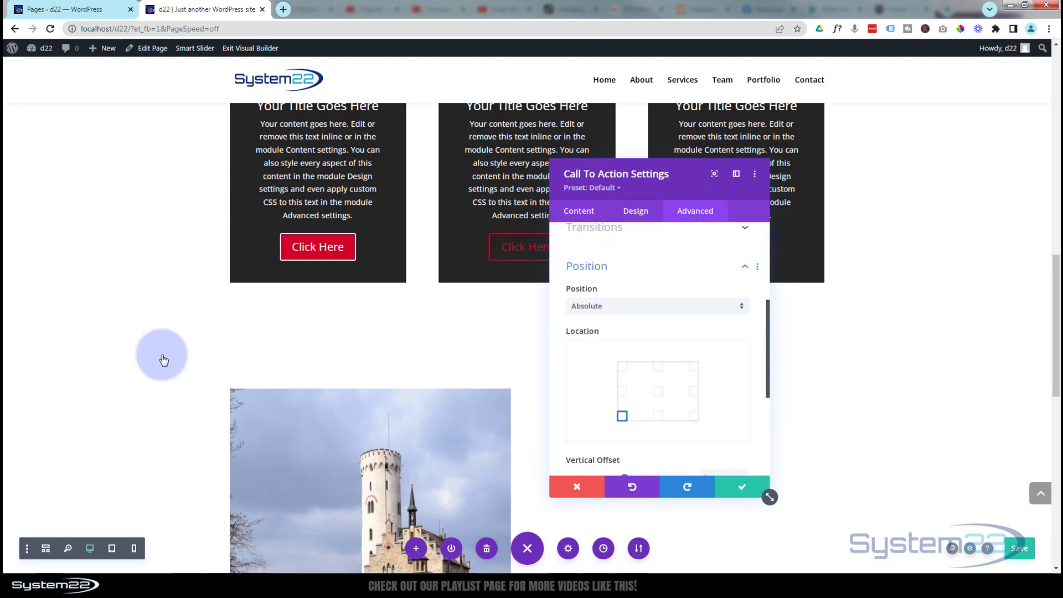
scroll(68, 321, up, 7)
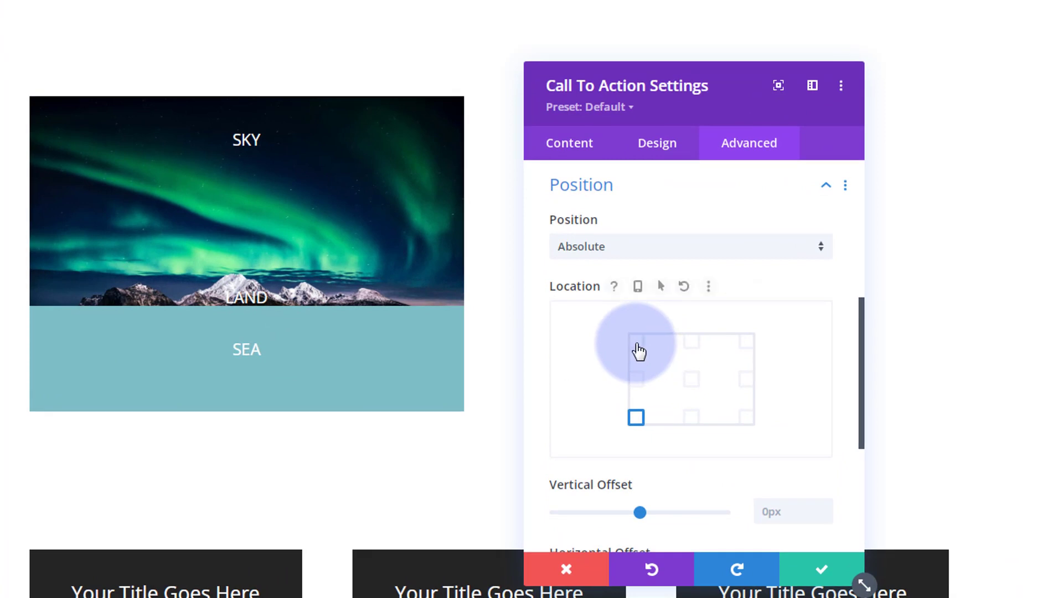
click(636, 345)
scroll(739, 438, down, 3)
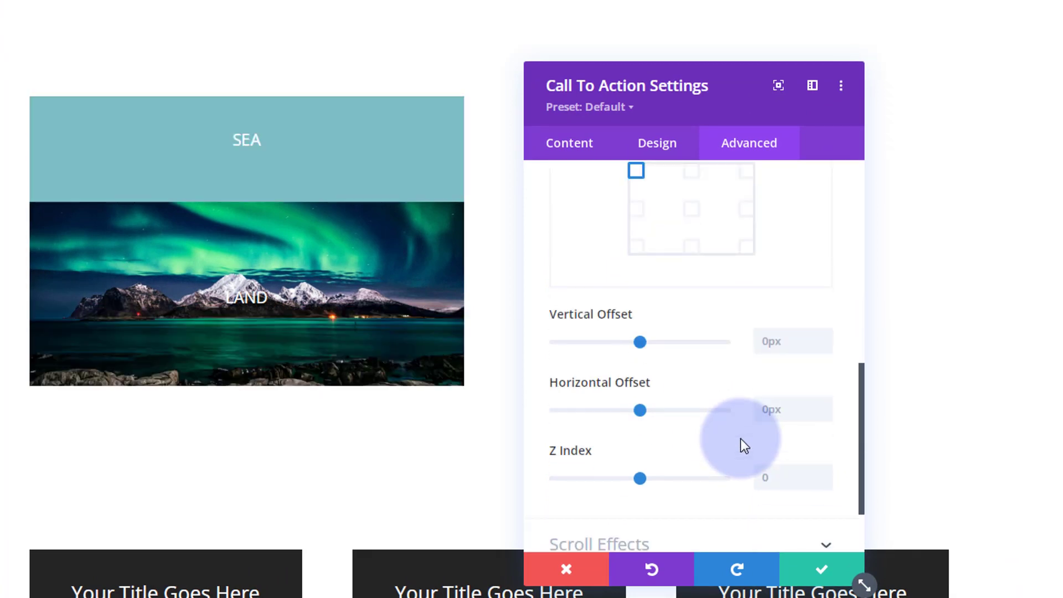
click(776, 481)
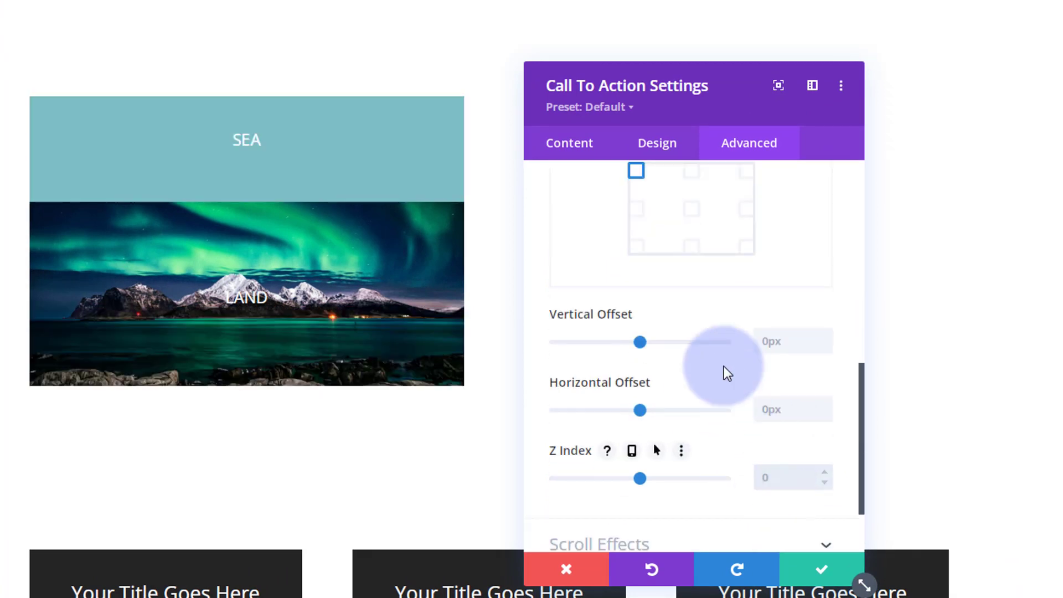
click(770, 339)
text(75%)
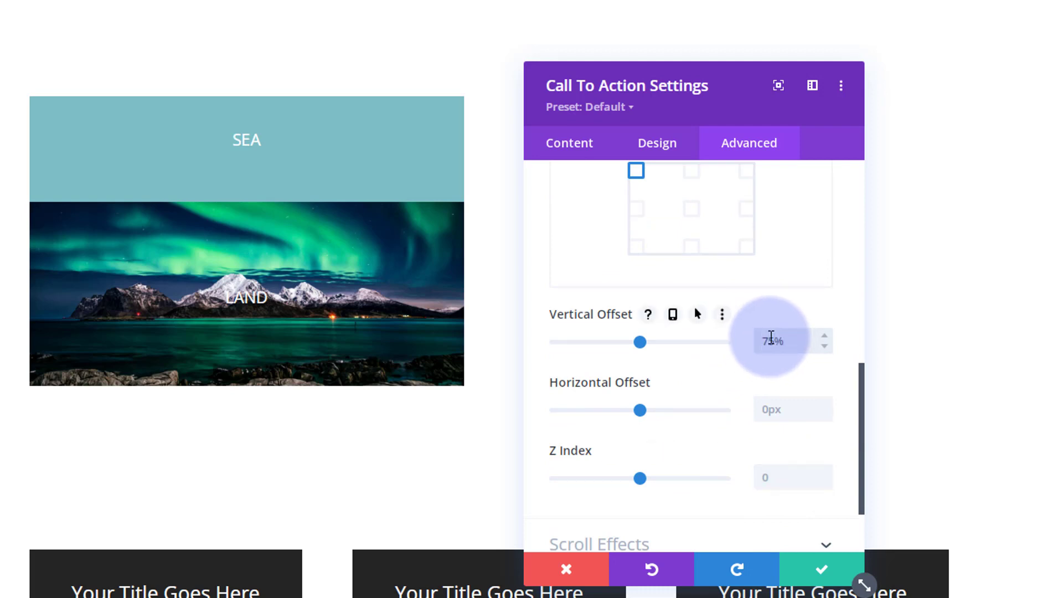
scroll(770, 338, up, 3)
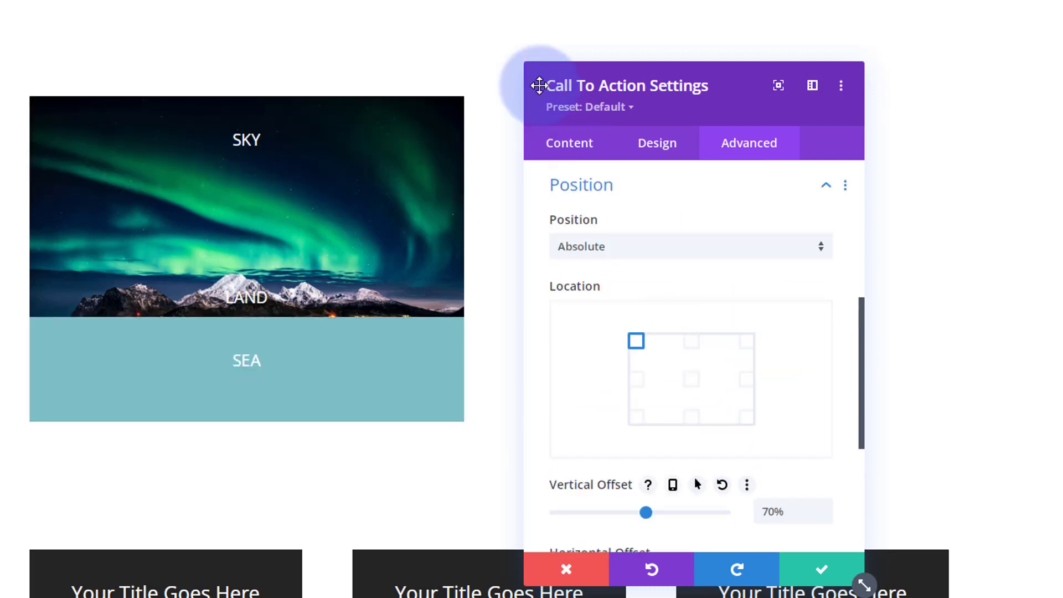
Step: Make the SEA label's teal background semi-transparent, rgba(126,190,197,0.76)
click(574, 145)
click(673, 330)
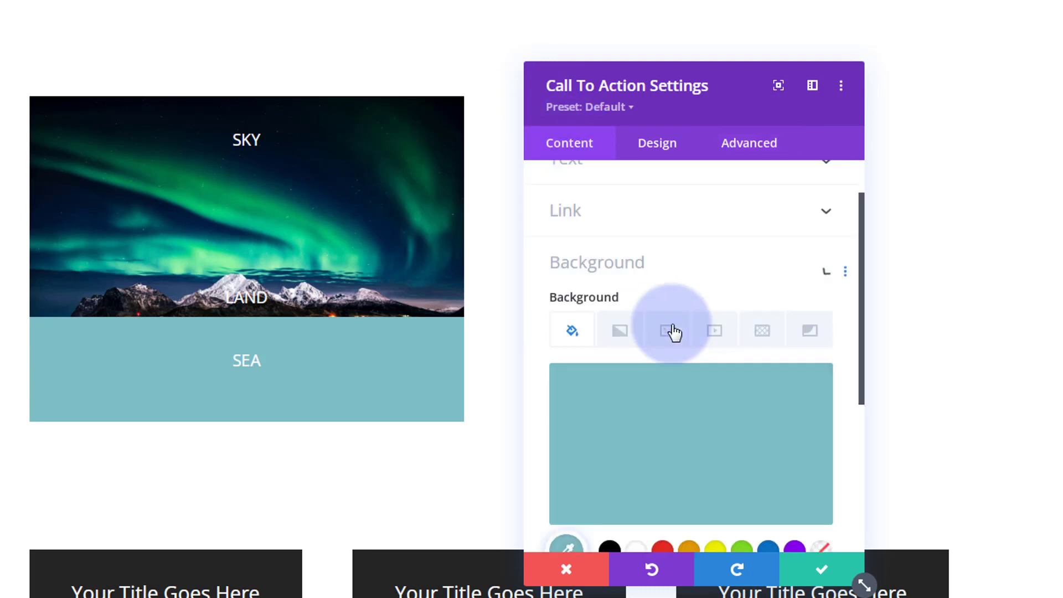
scroll(679, 388, down, 2)
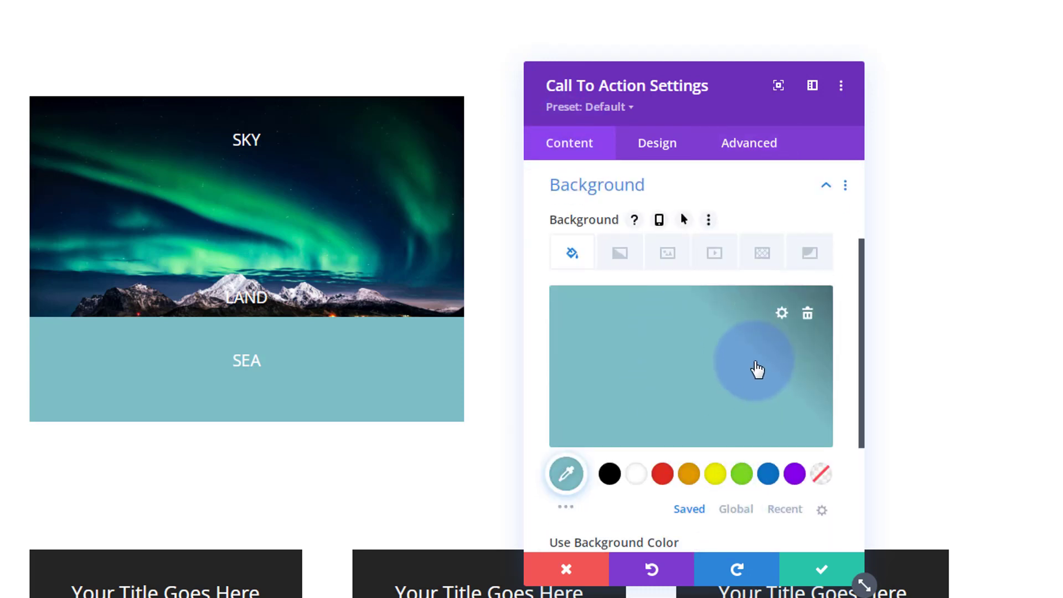
click(757, 367)
drag(816, 325, 816, 349)
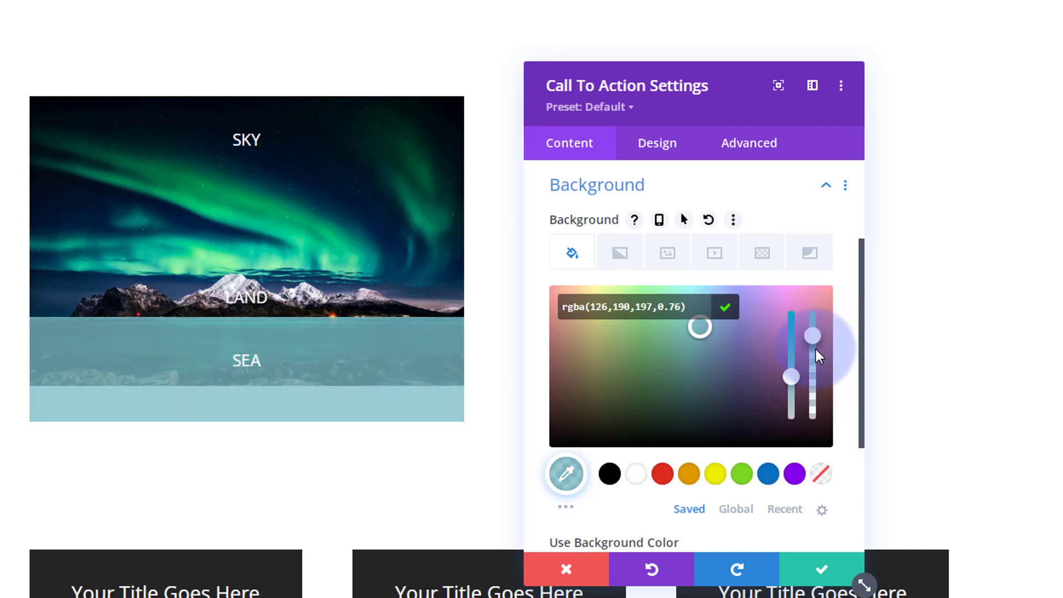
click(250, 396)
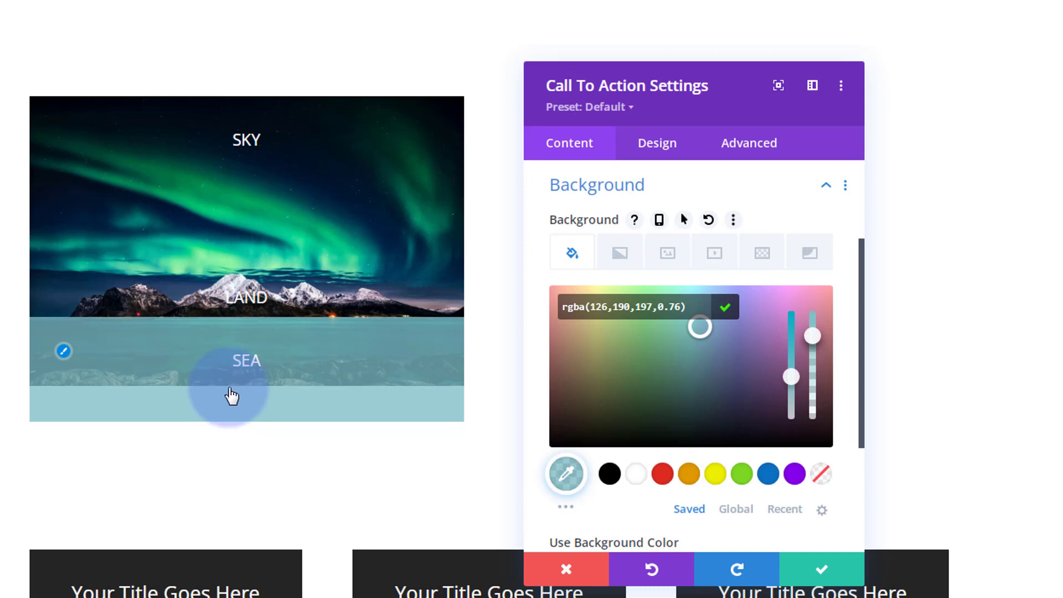
click(656, 150)
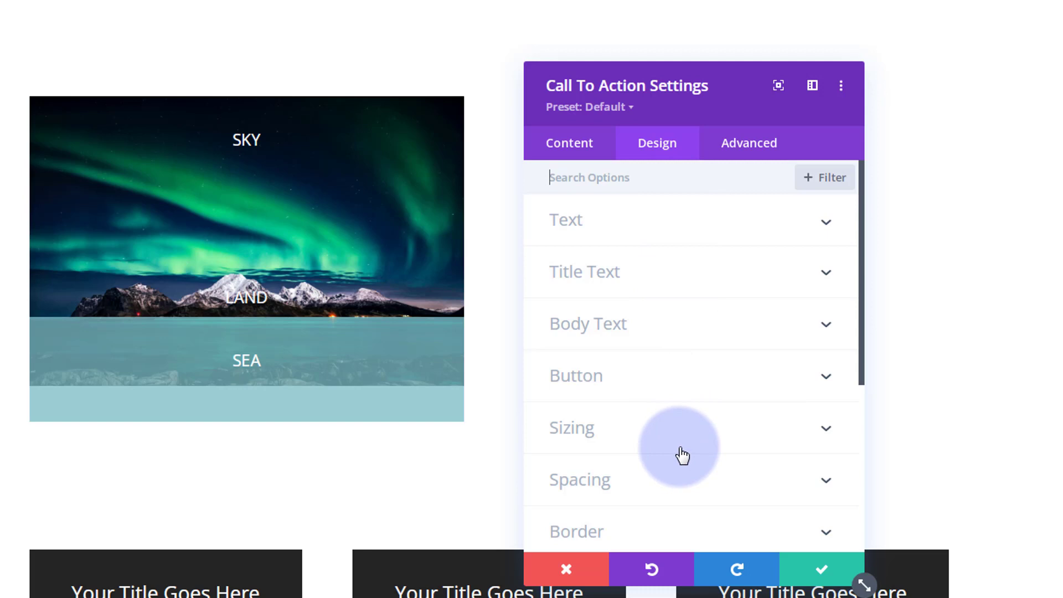
Step: Set the SEA call-to-action's height to 15% in Design > Sizing
click(680, 441)
scroll(681, 440, down, 6)
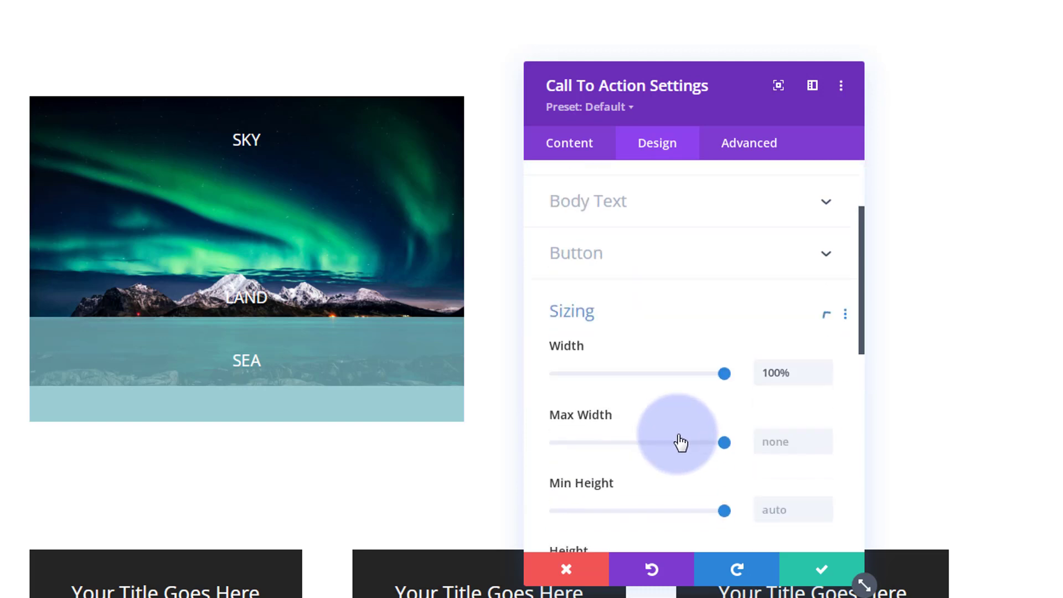
scroll(677, 430, down, 1)
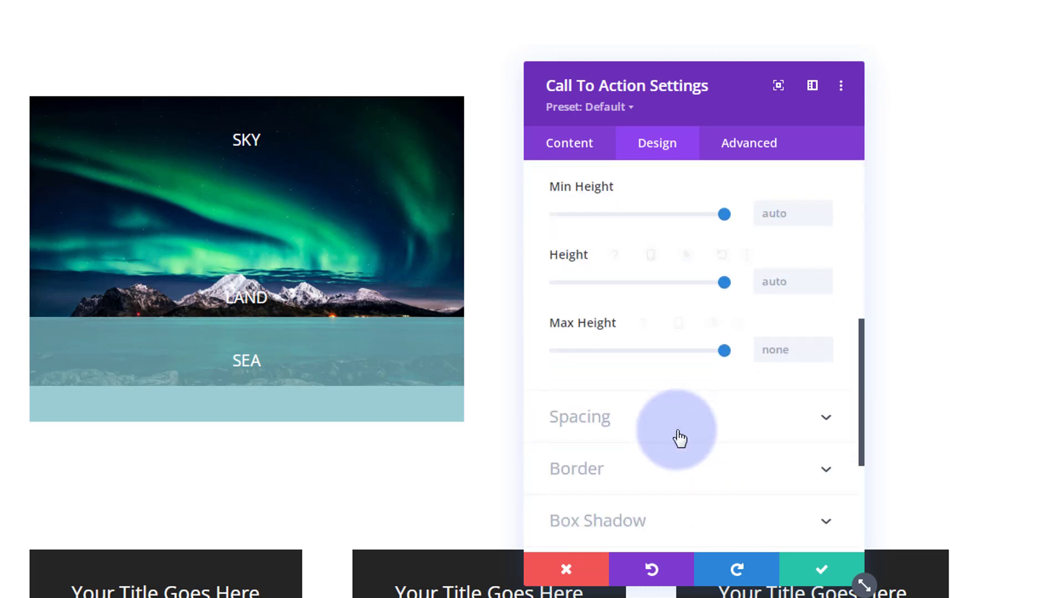
click(763, 282)
text(10px%)
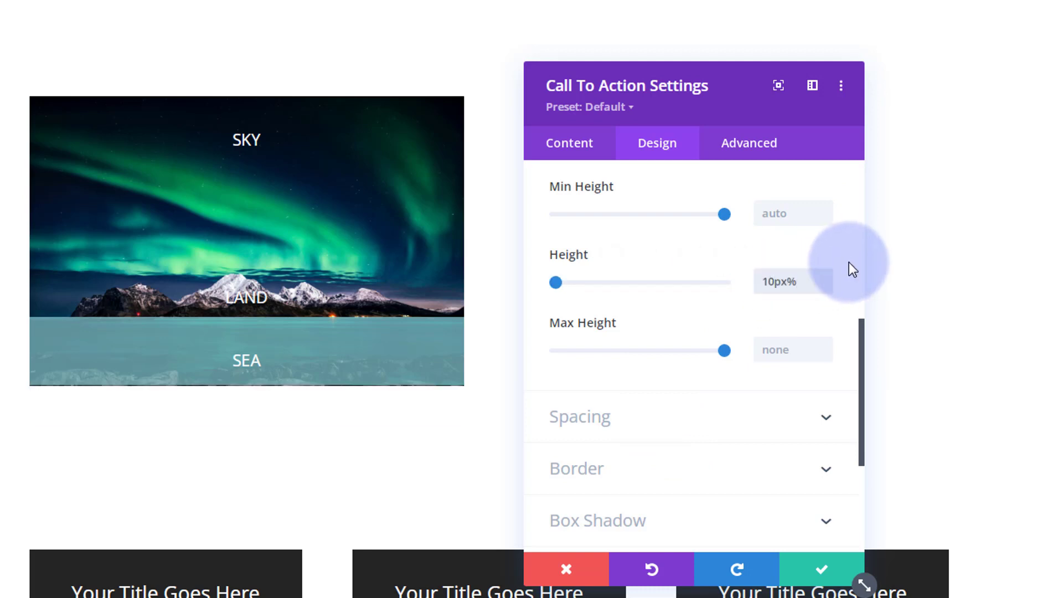
click(824, 275)
click(824, 275)
click(824, 275)
click(824, 275)
click(824, 275)
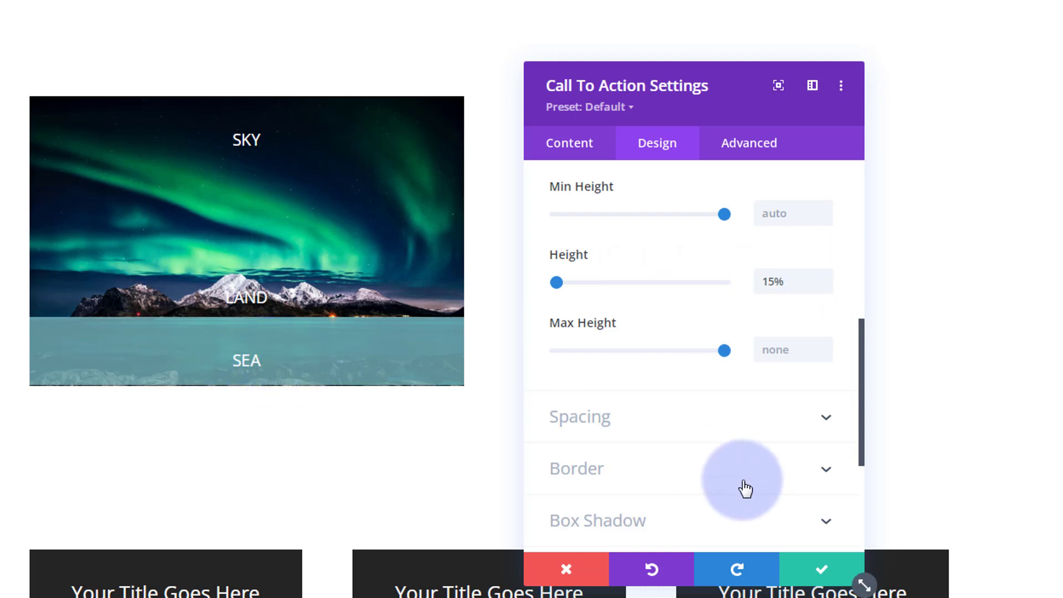
Step: Delete the SEA module's teal background colour
click(586, 147)
click(680, 314)
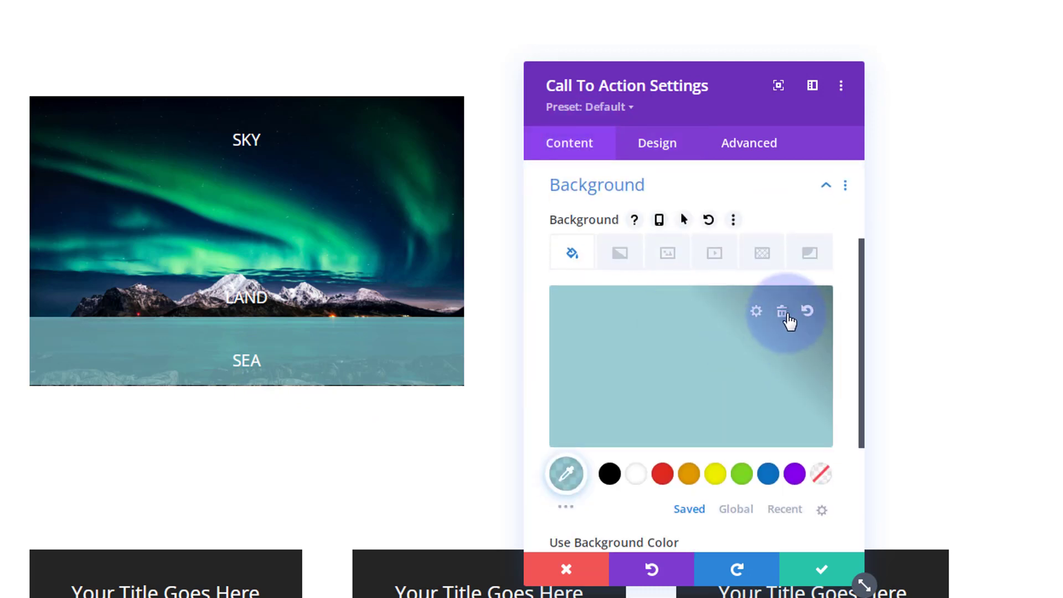
click(783, 313)
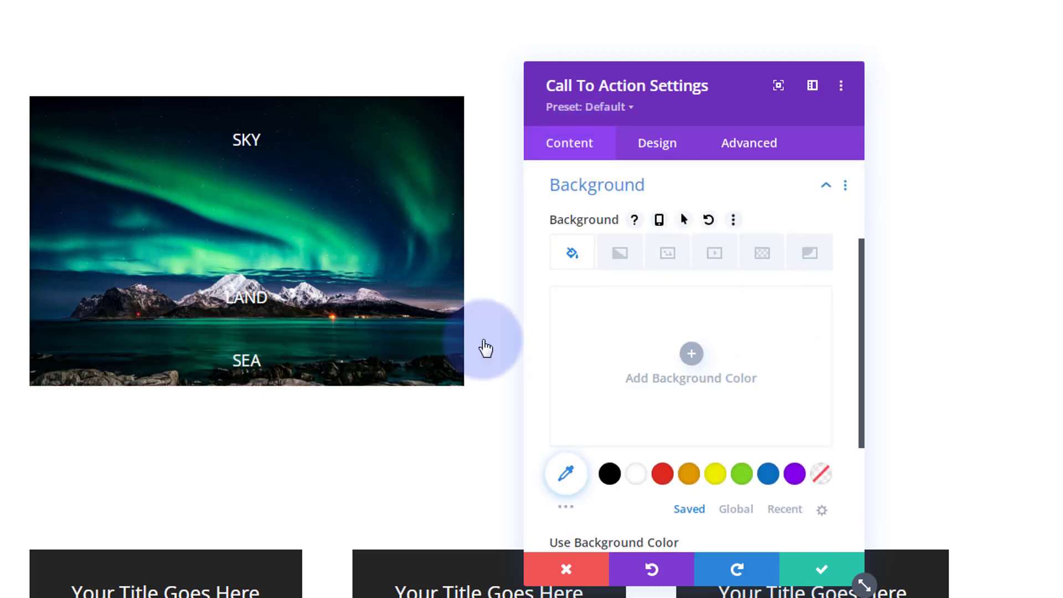
click(244, 370)
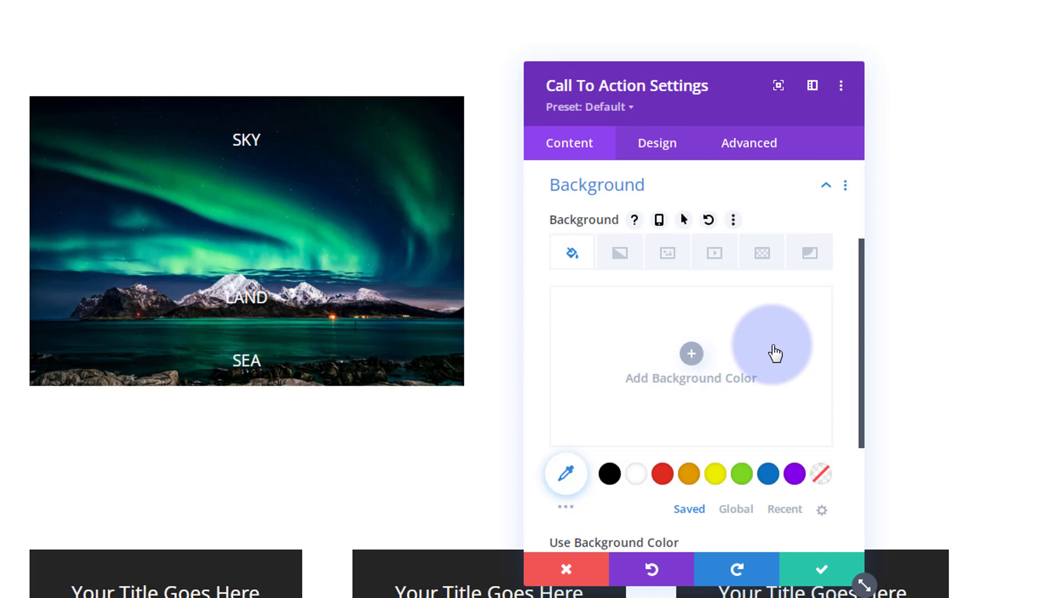
Step: Set SEA's Filters opacity to 0% on Desktop and 100% on Hover, then save
click(670, 149)
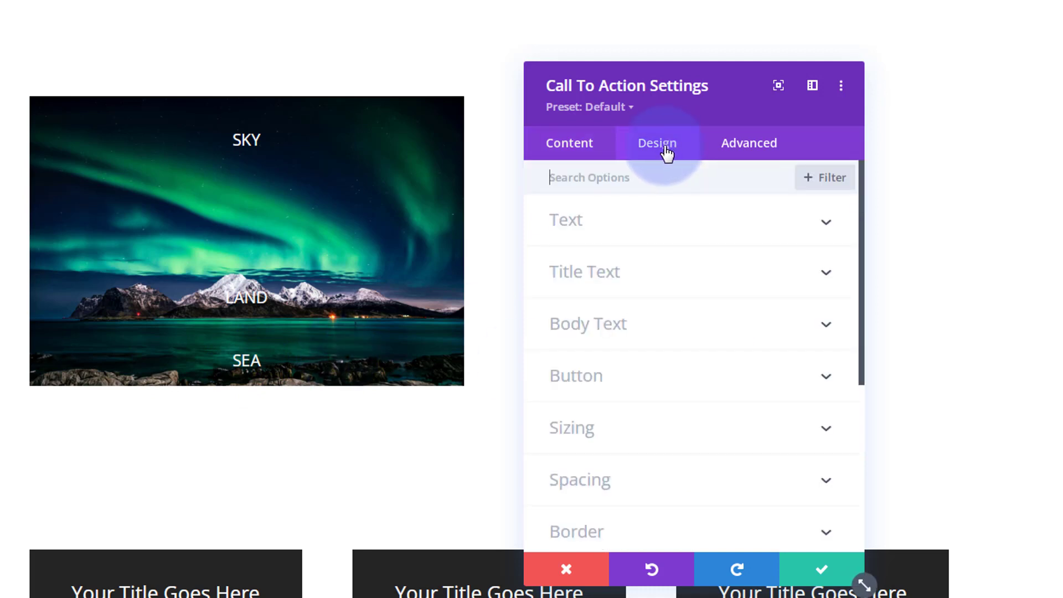
scroll(676, 360, down, 4)
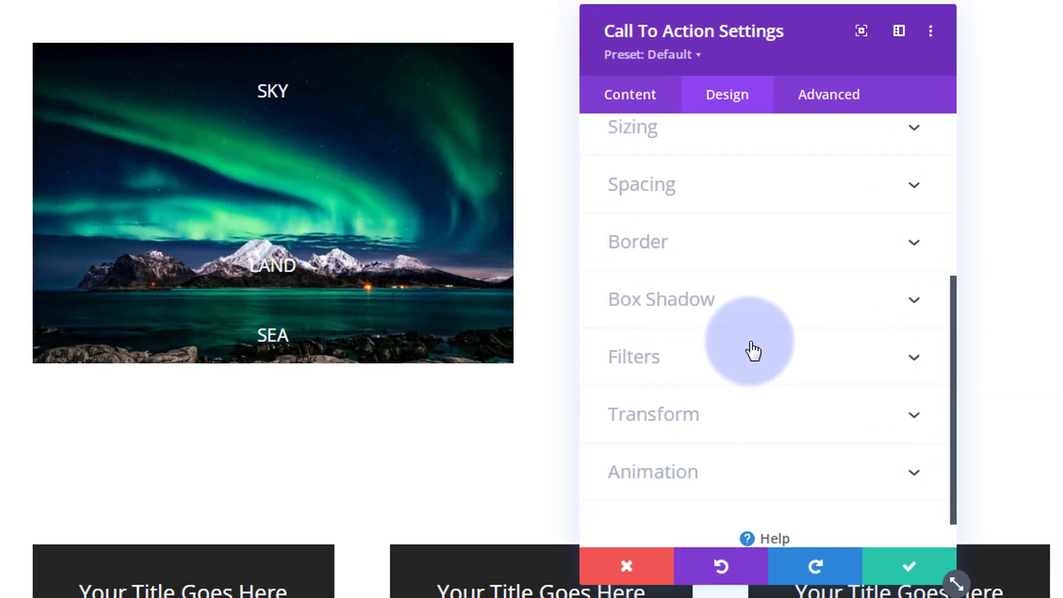
click(703, 366)
scroll(703, 360, down, 3)
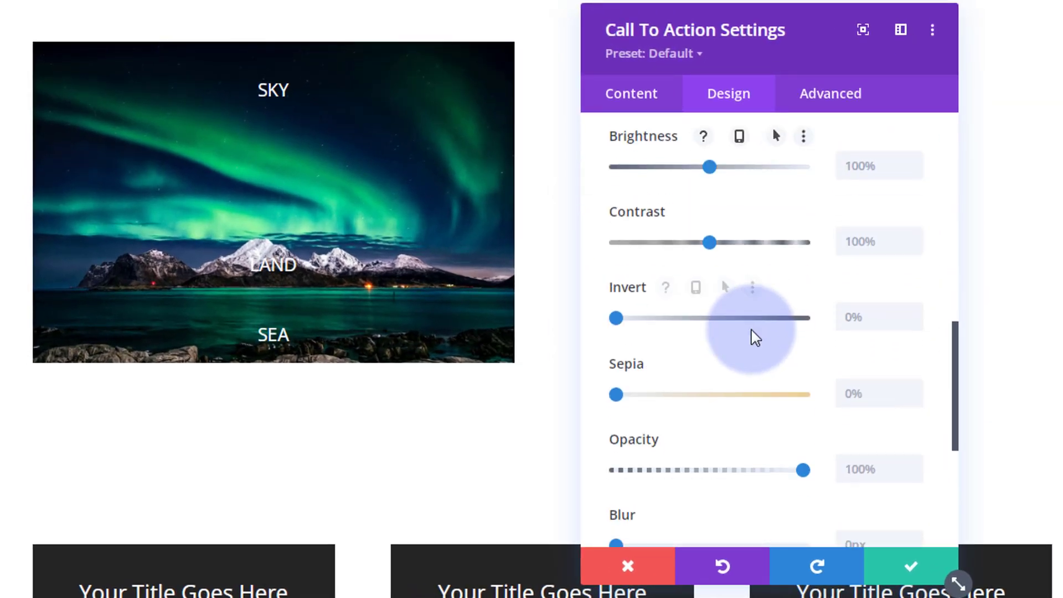
scroll(754, 337, down, 2)
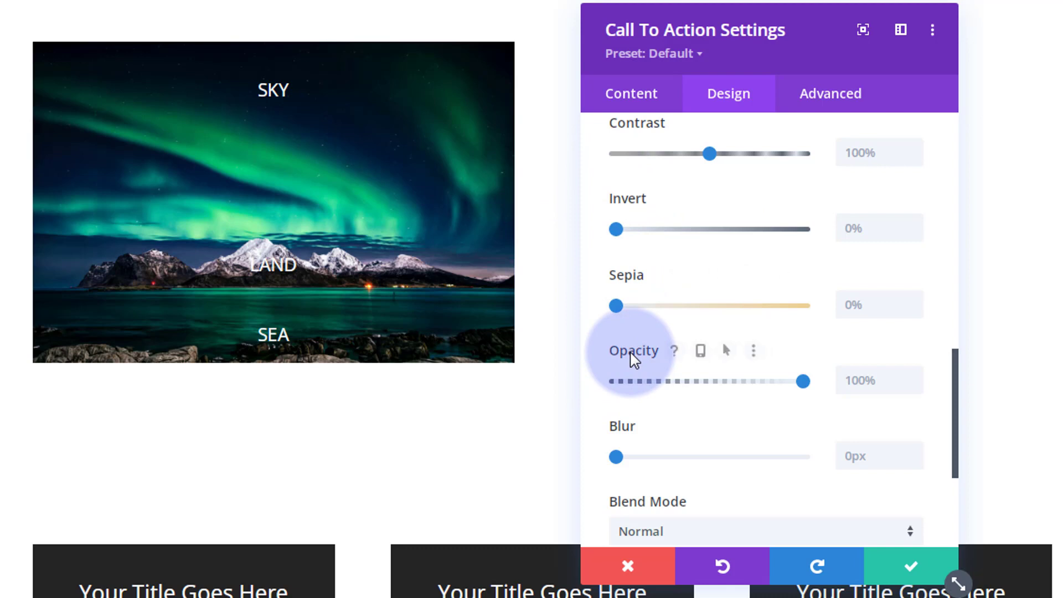
click(731, 352)
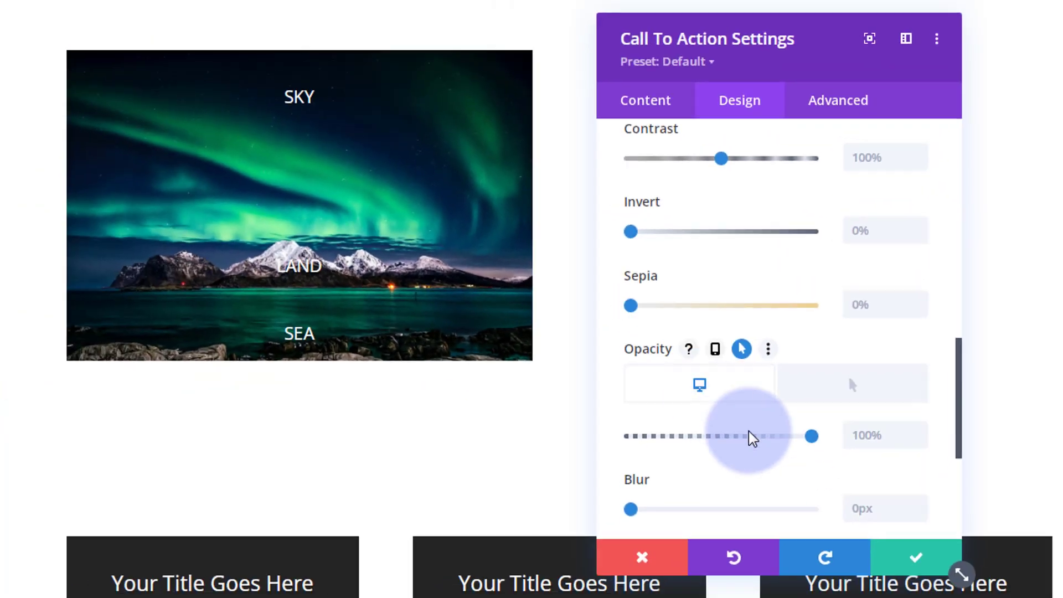
drag(812, 436, 607, 445)
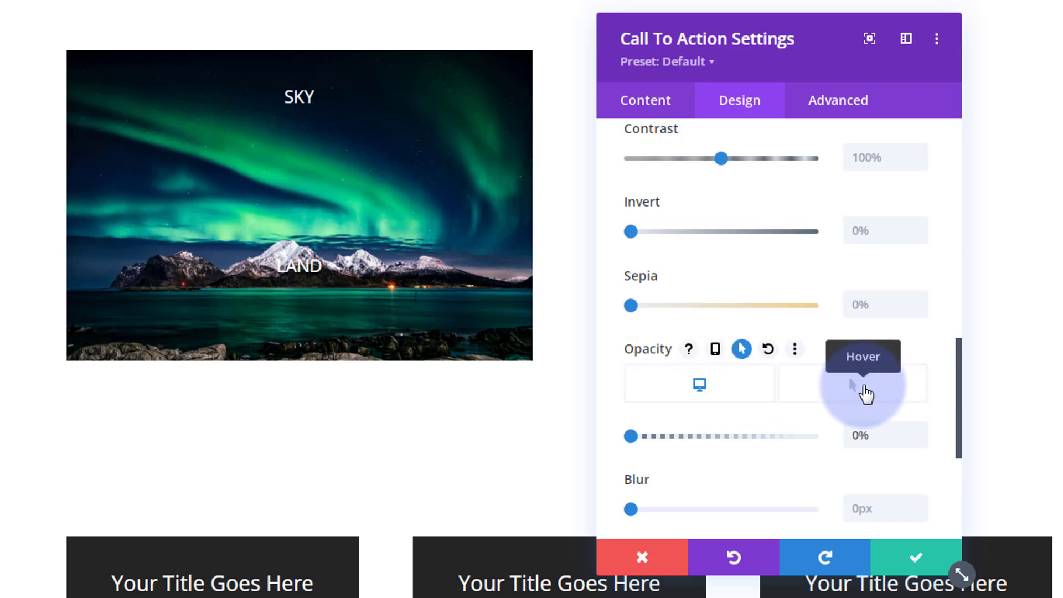
click(865, 393)
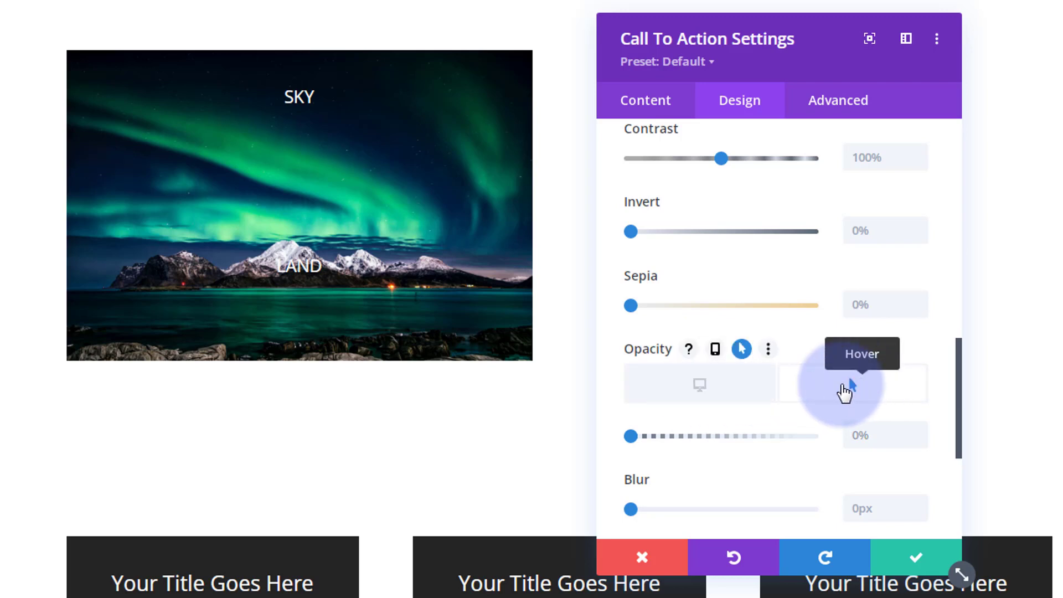
click(631, 437)
drag(687, 440, 859, 441)
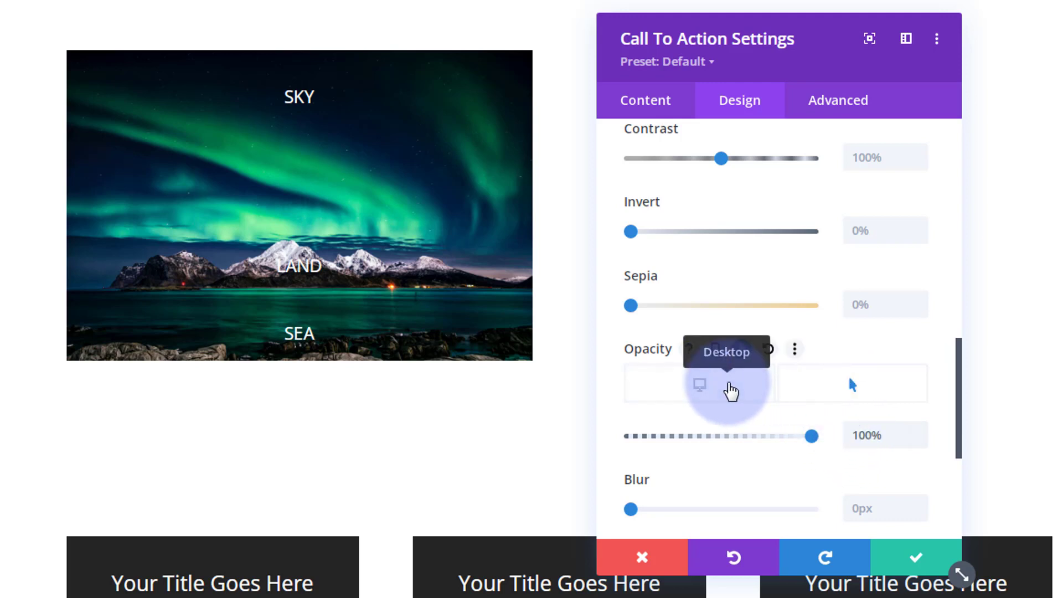
click(729, 386)
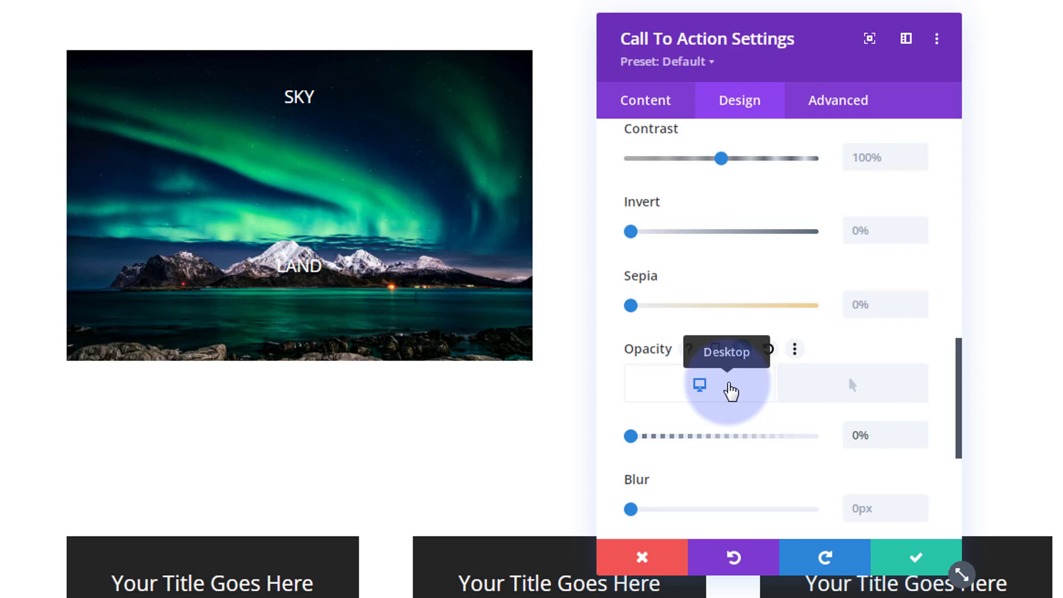
click(916, 561)
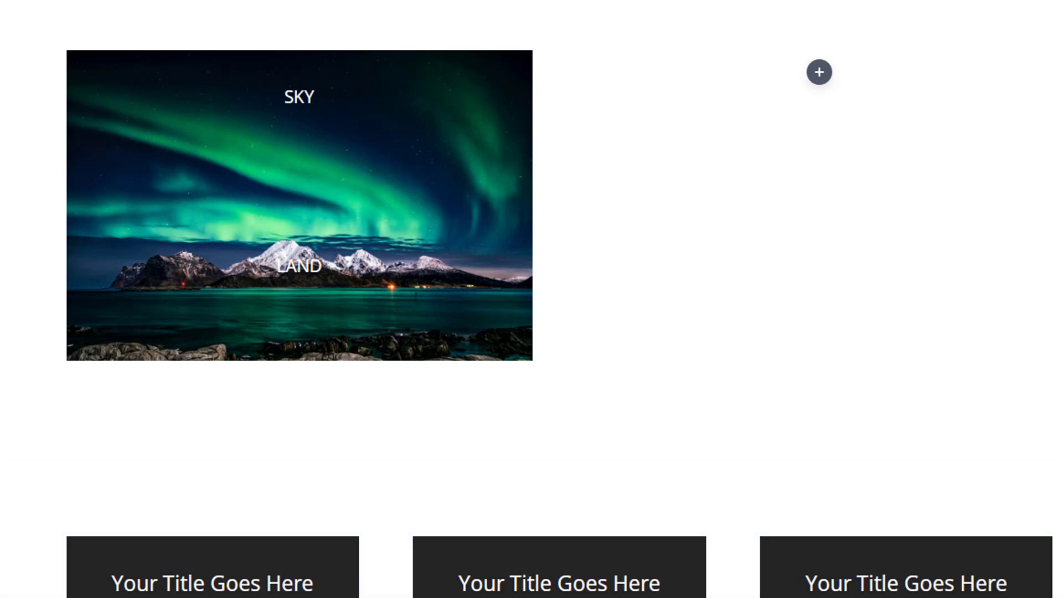
key(ctrl+shift+f)
Step: Give the LAND call-to-action 0% opacity normally and 100% on hover, then save
scroll(249, 408, down, 5)
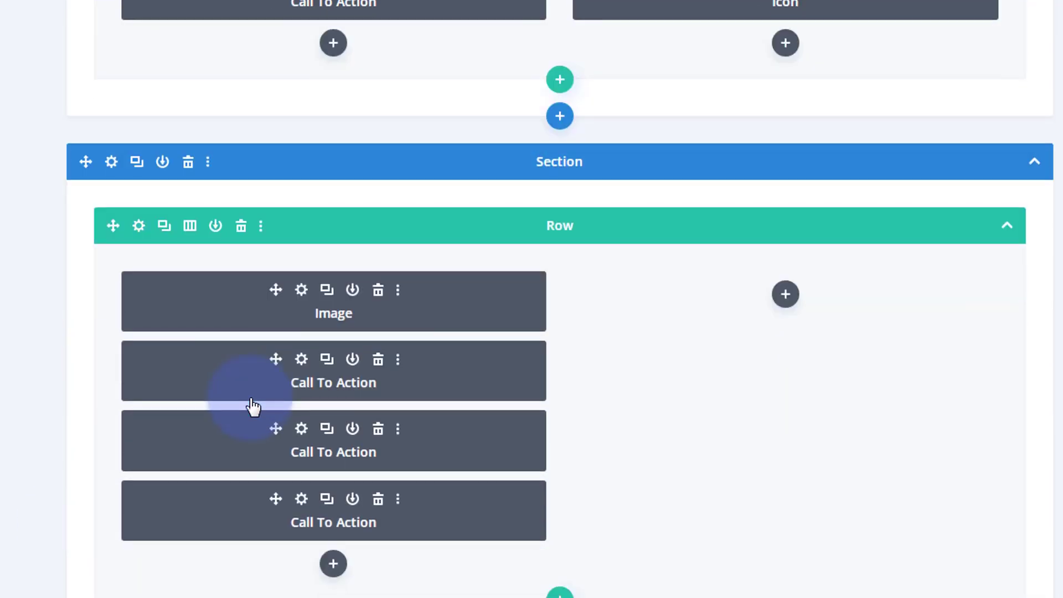
click(301, 430)
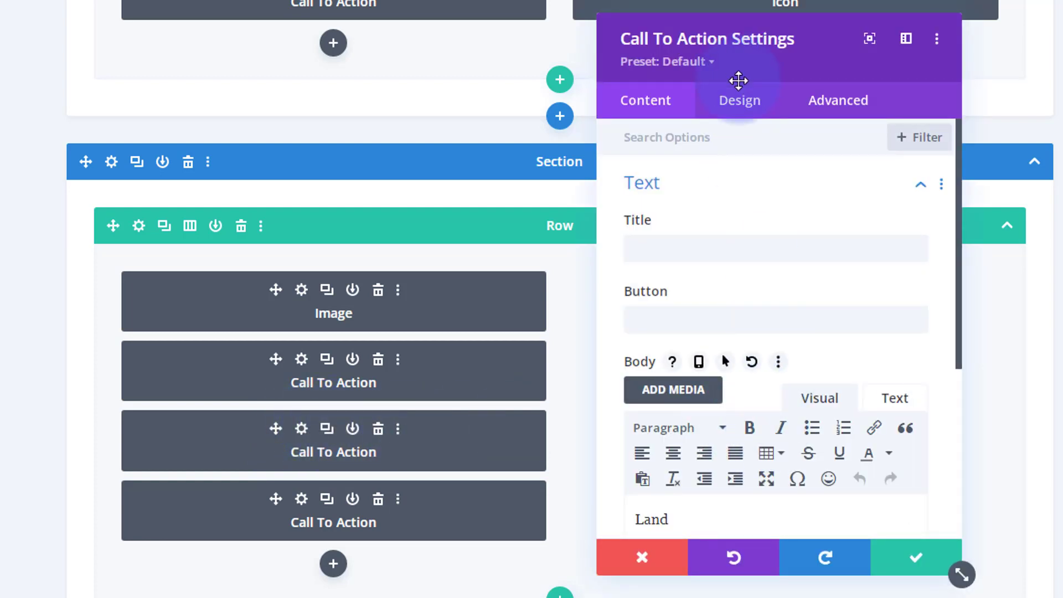
click(750, 111)
scroll(764, 193, down, 1)
scroll(755, 310, down, 6)
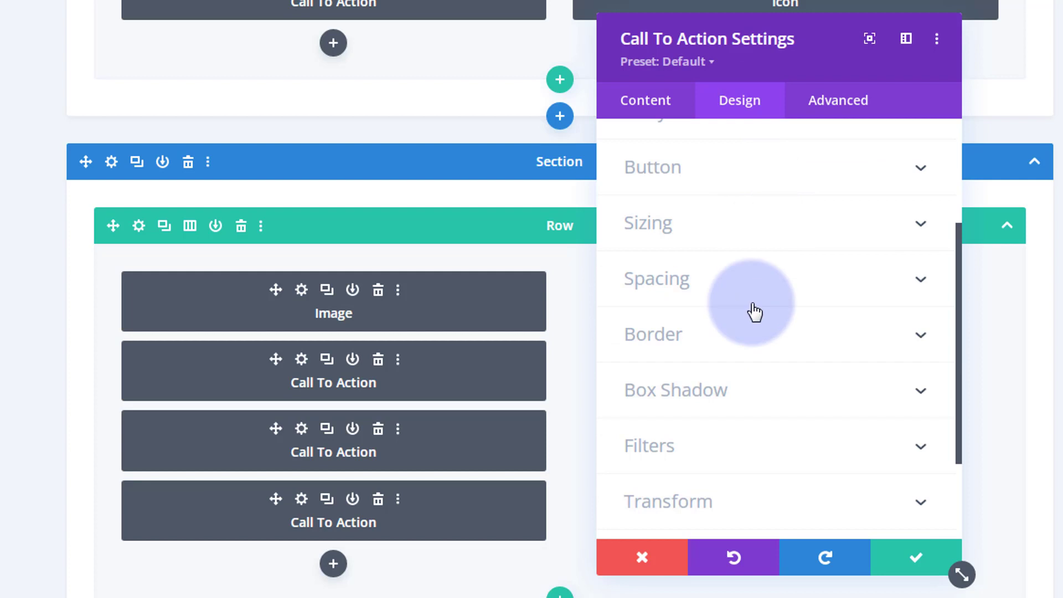
click(763, 331)
scroll(763, 331, down, 7)
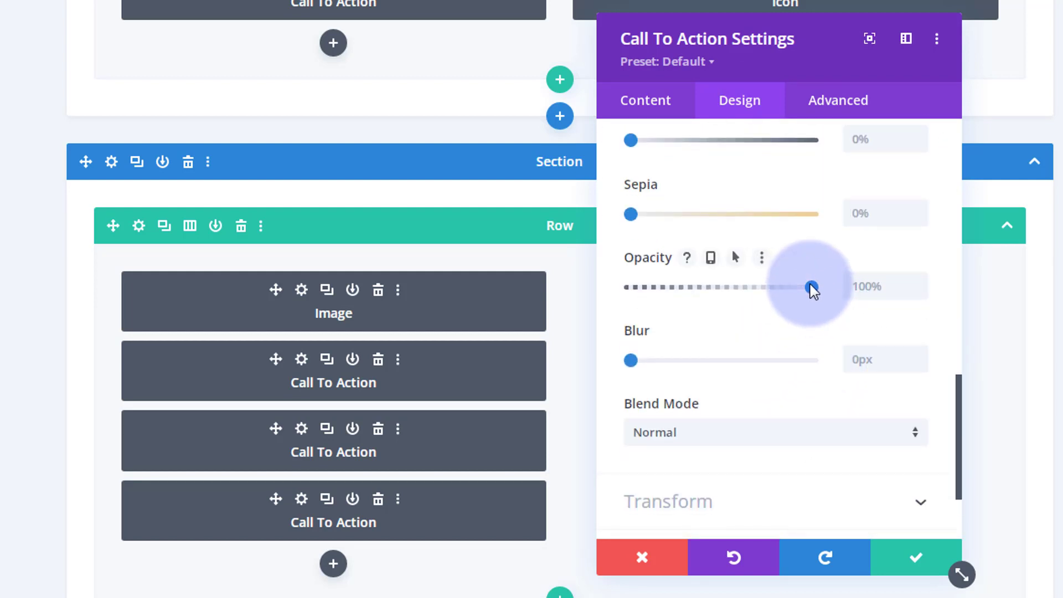
click(742, 258)
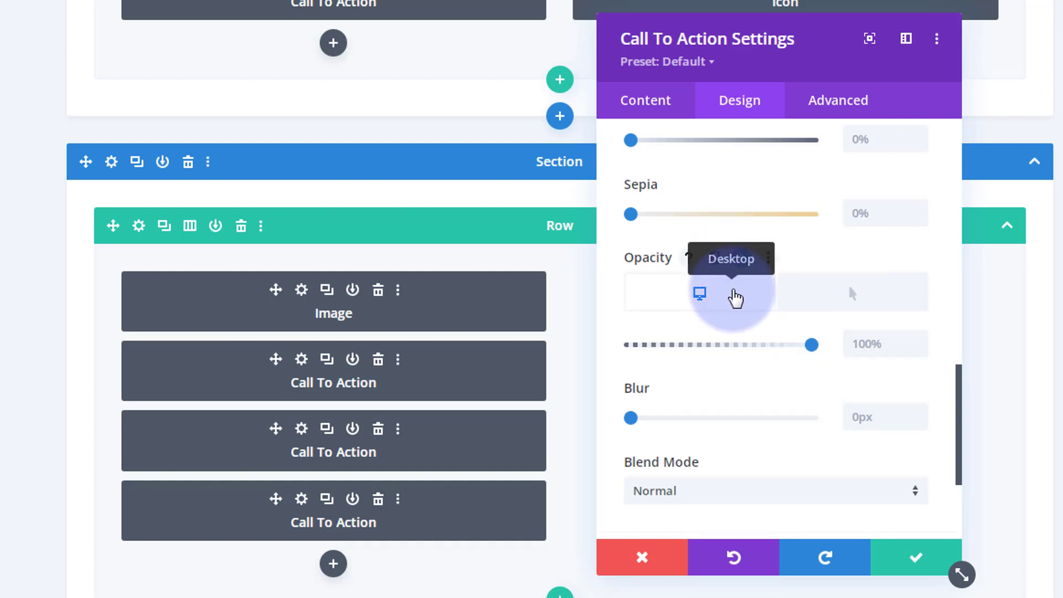
drag(811, 344, 729, 344)
drag(620, 339, 840, 355)
click(852, 306)
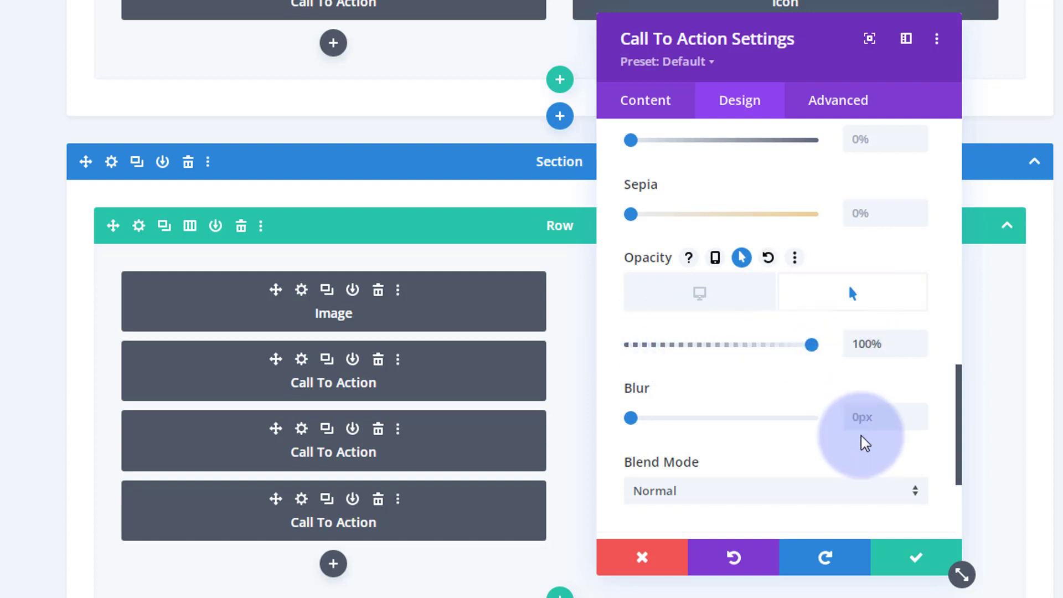
click(916, 558)
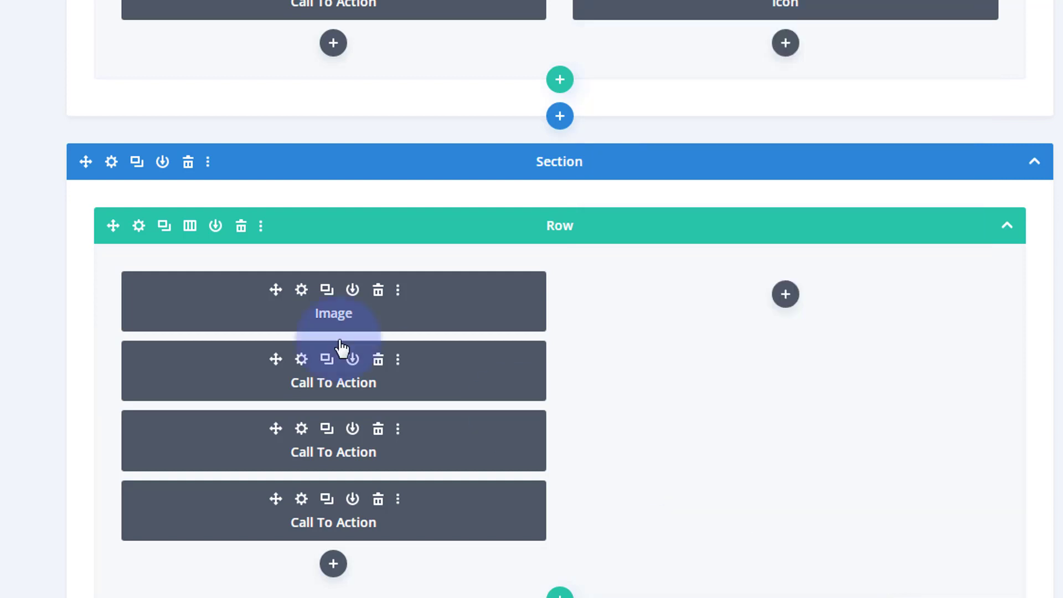
Step: Set the Sky call-to-action's Opacity filter to 0% on Desktop and 100% on hover
scroll(310, 332, up, 1)
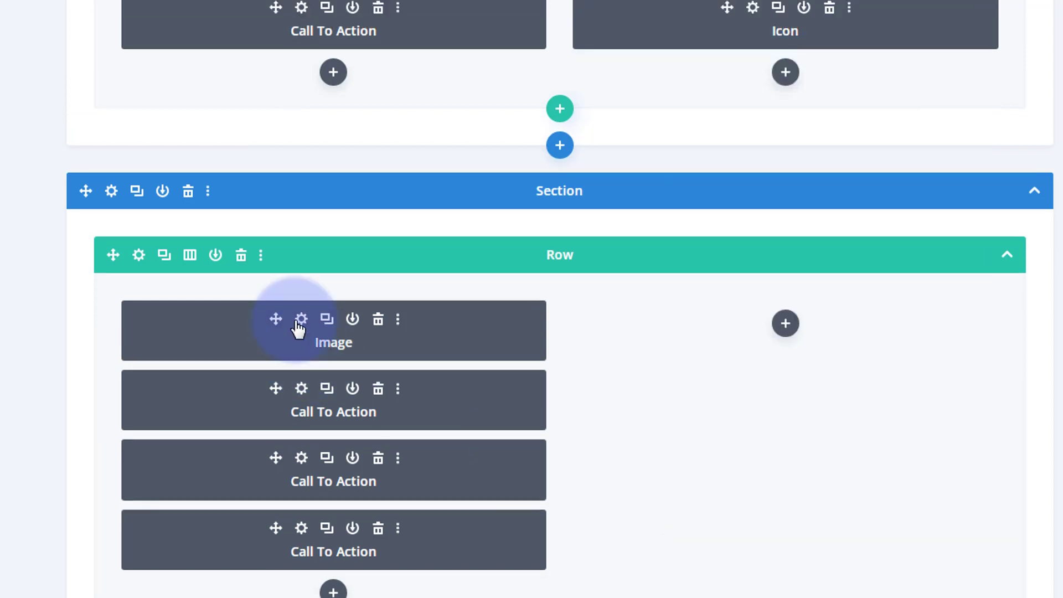
click(302, 391)
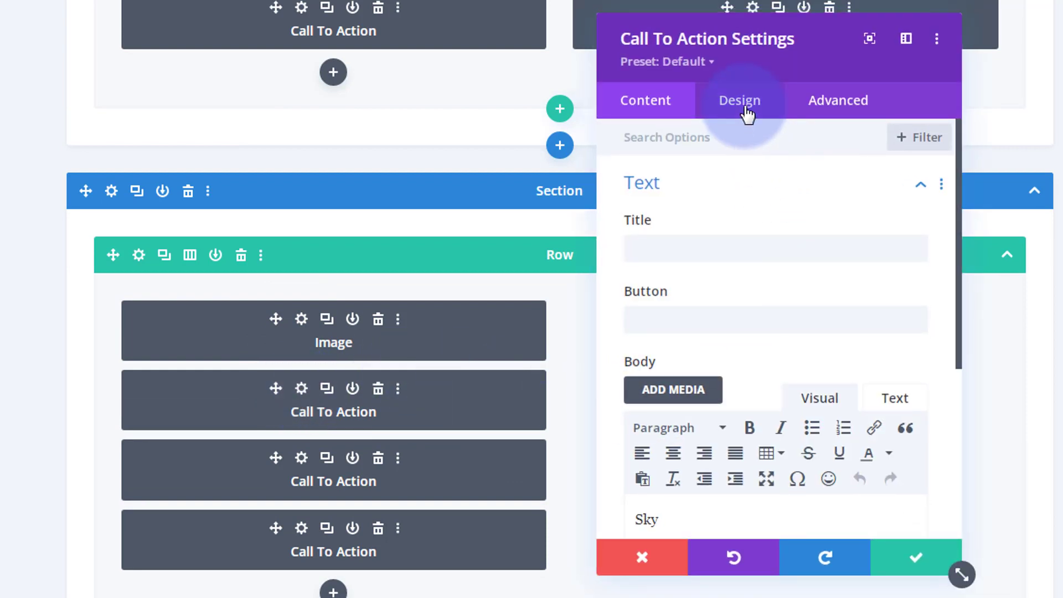
click(746, 110)
scroll(752, 228, down, 5)
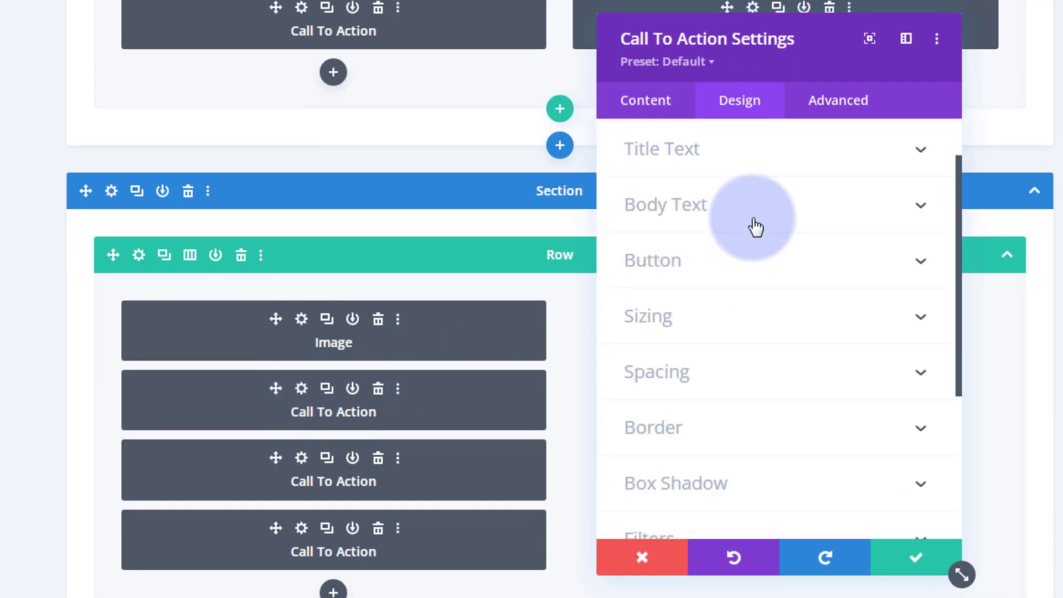
click(765, 312)
scroll(764, 308, down, 2)
scroll(762, 301, down, 1)
mouse_move(672, 258)
click(742, 256)
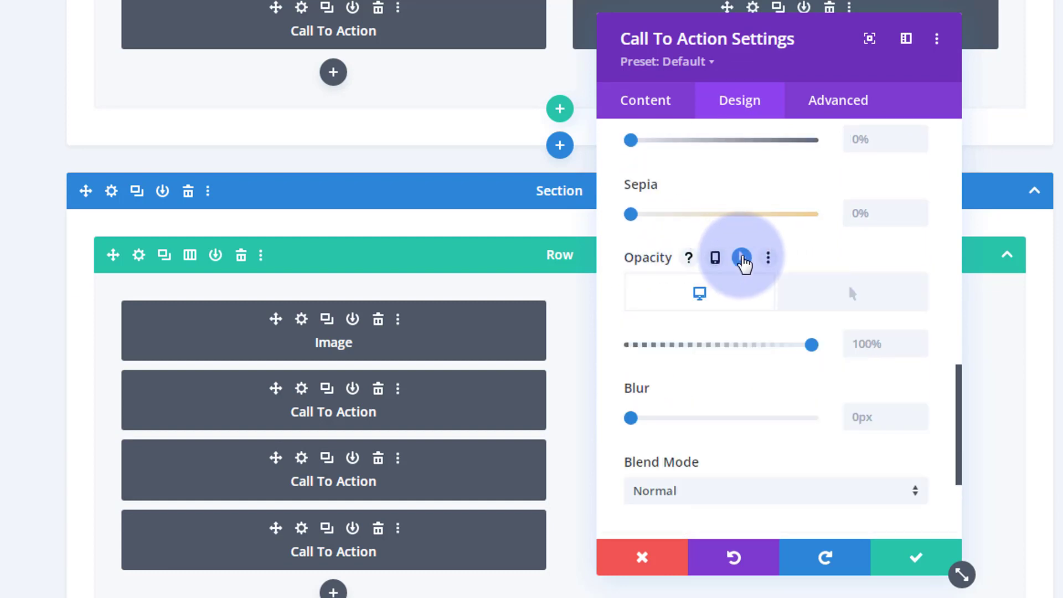
drag(812, 349, 612, 344)
click(835, 296)
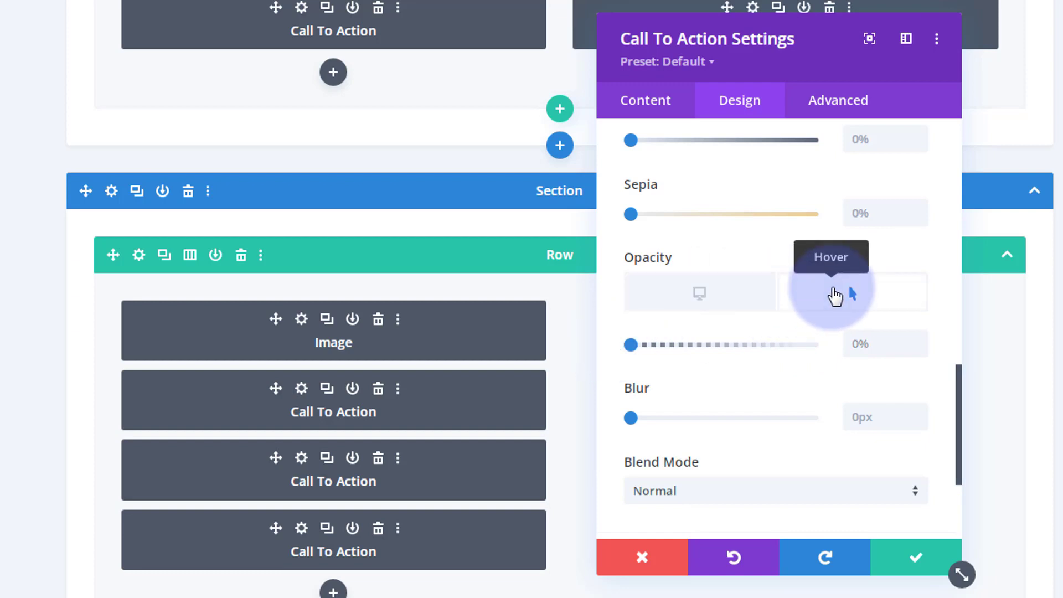
drag(636, 347, 831, 351)
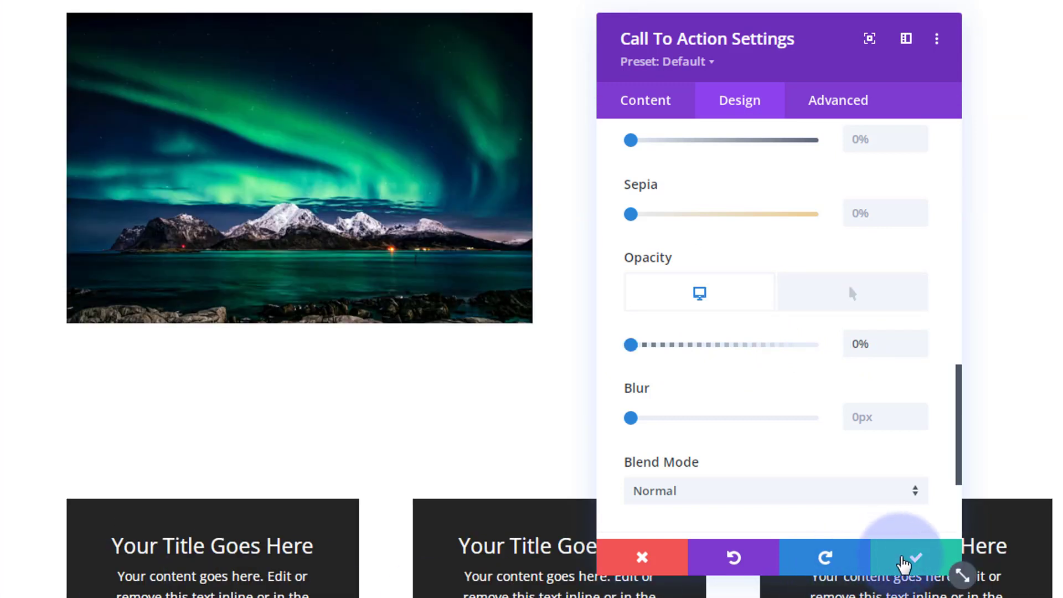
Step: Keep the Sky call-to-action settings, save the page, and exit the Visual Builder
click(917, 558)
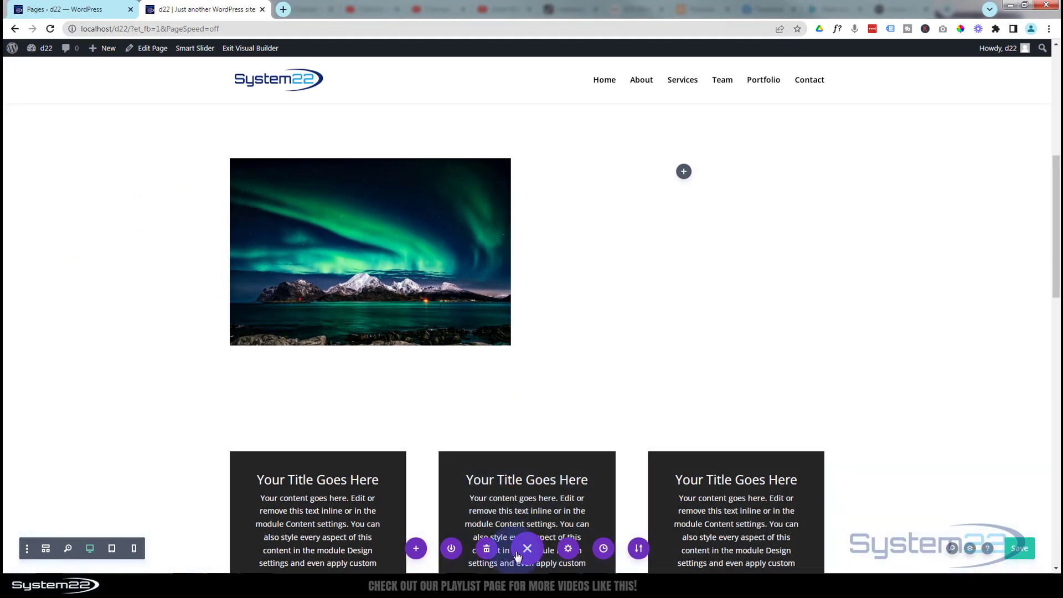
click(1021, 552)
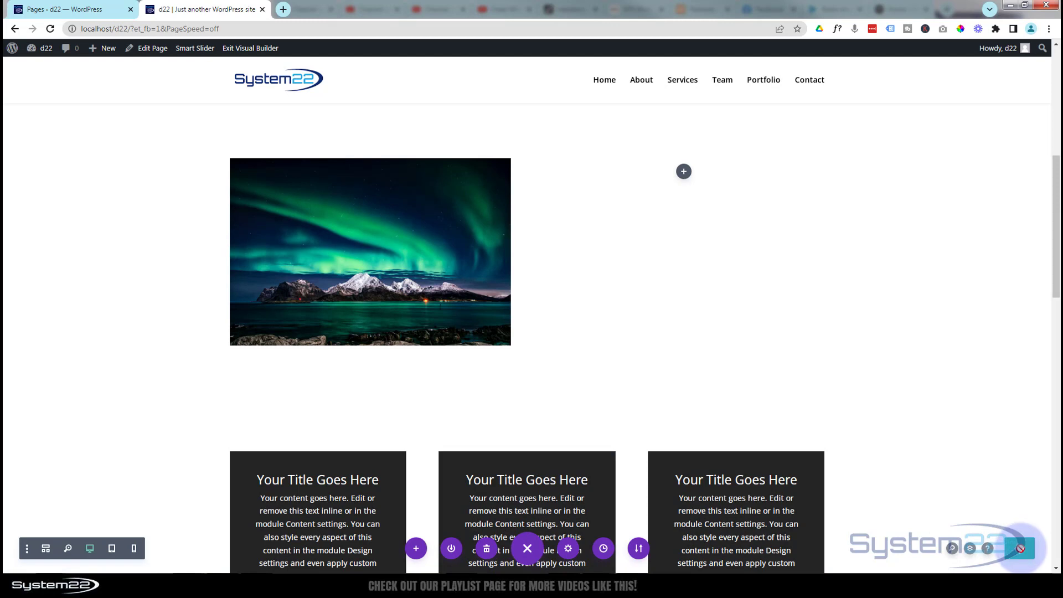
click(269, 49)
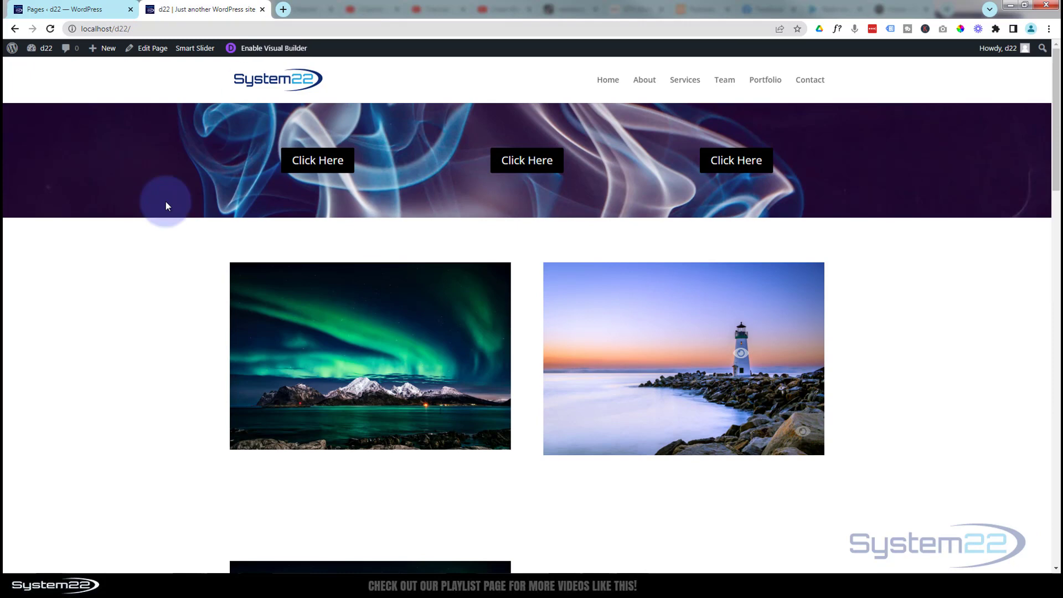
Step: Hover over the aurora image and follow the LAND and SEA labels to their sections
scroll(124, 333, down, 5)
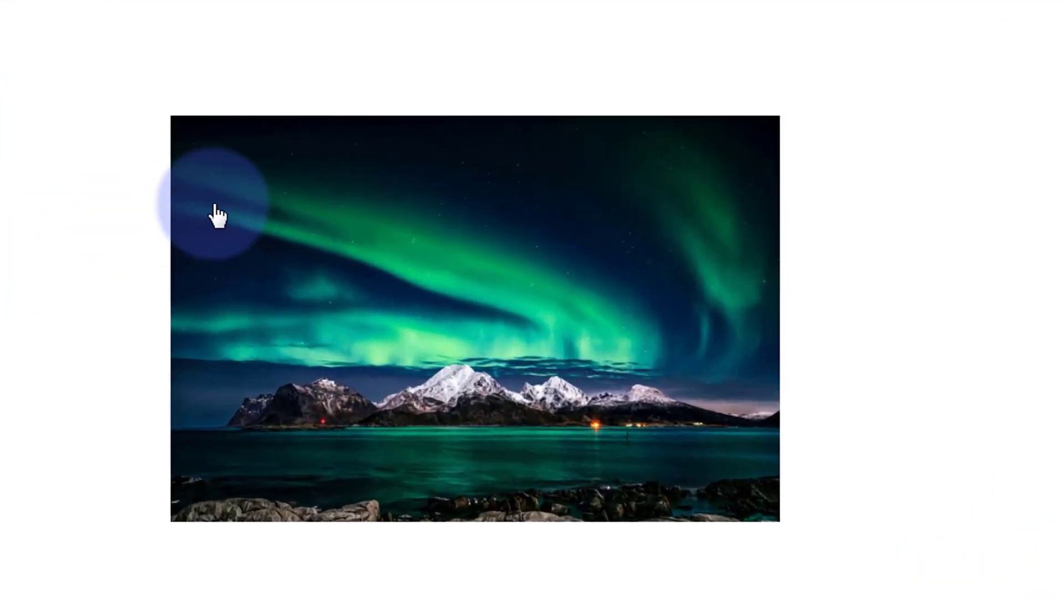
mouse_move(237, 202)
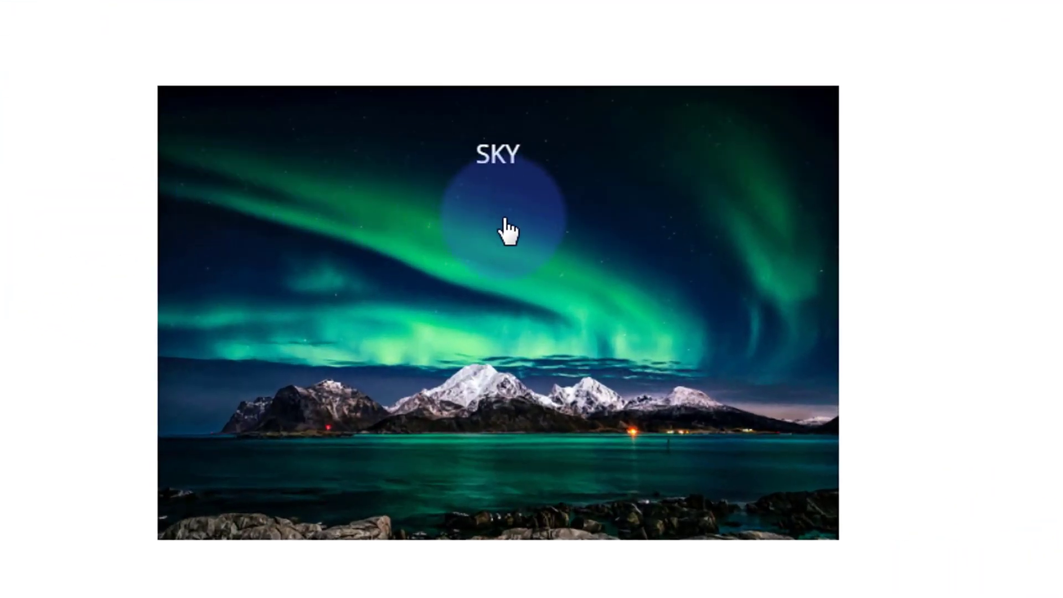
scroll(373, 286, up, 6)
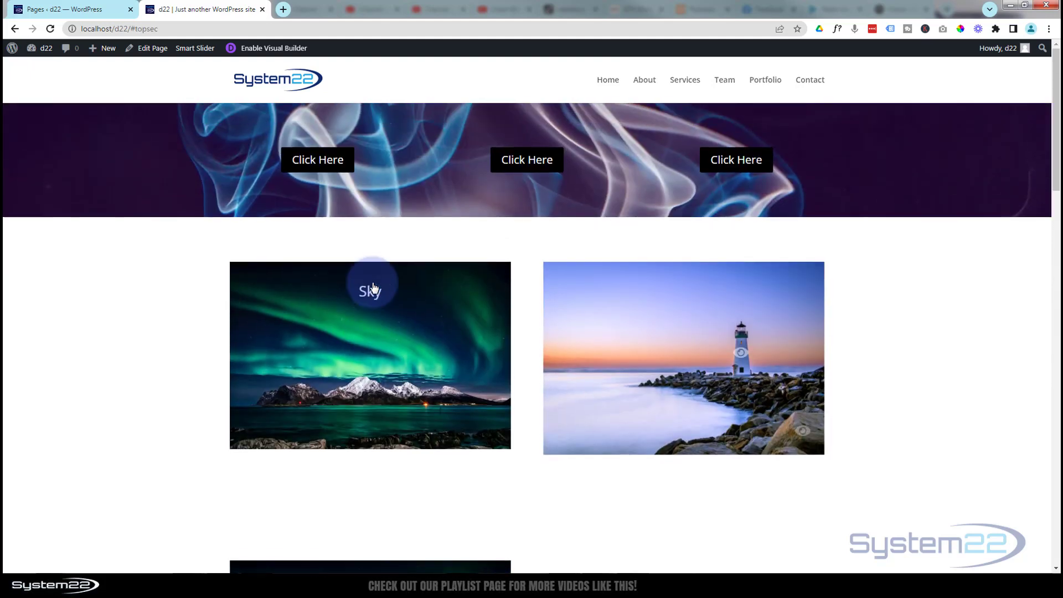
scroll(149, 354, down, 5)
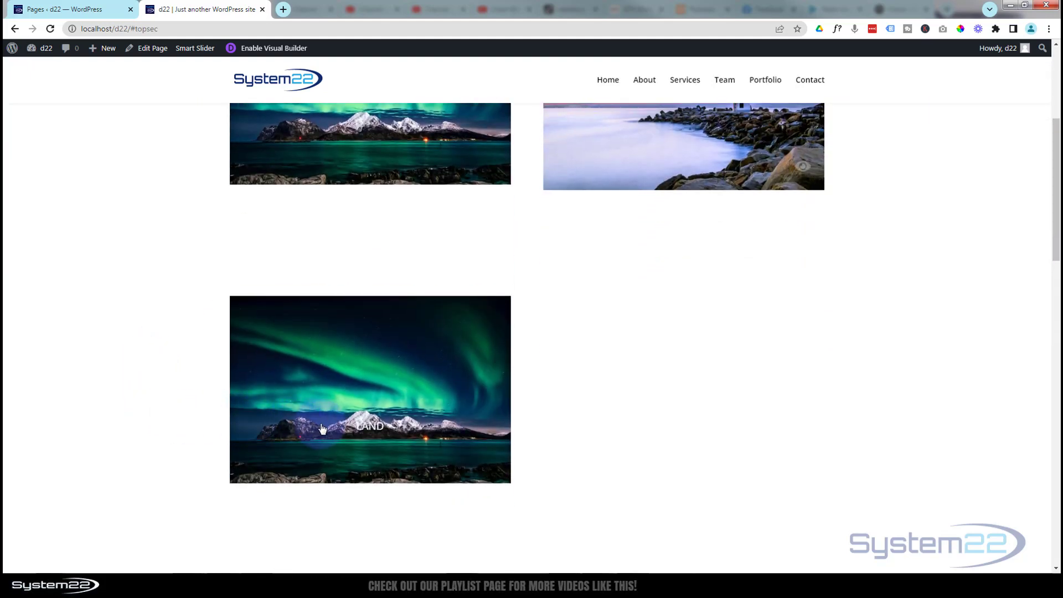
click(373, 427)
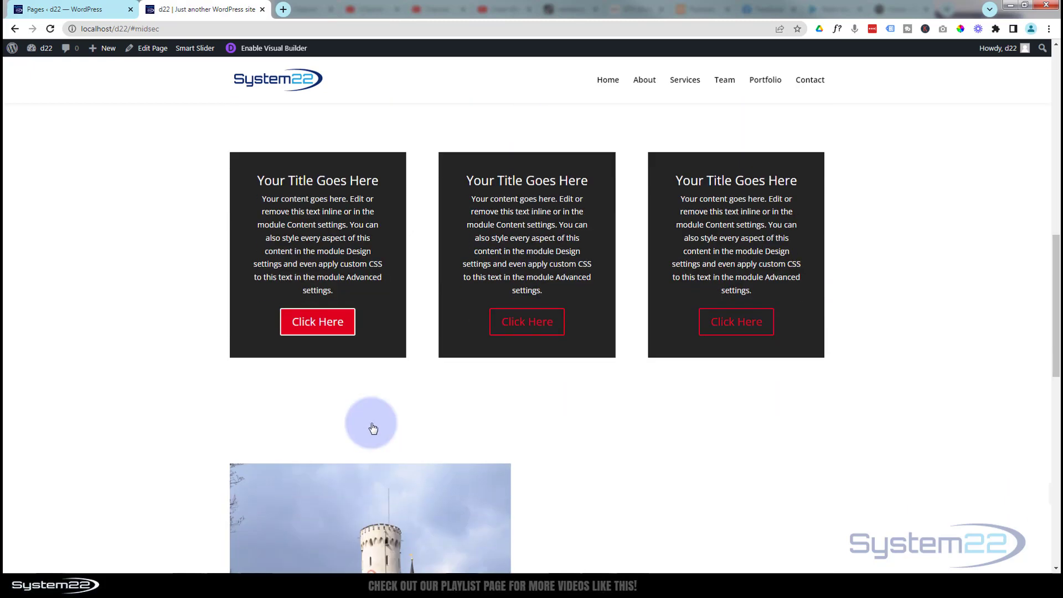
scroll(258, 438, up, 4)
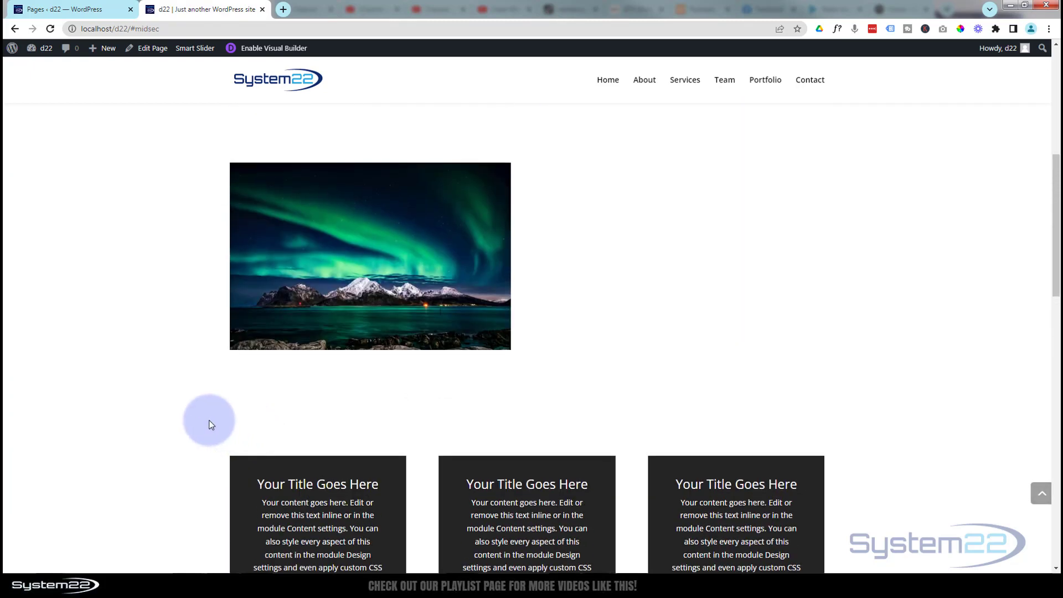
mouse_move(355, 332)
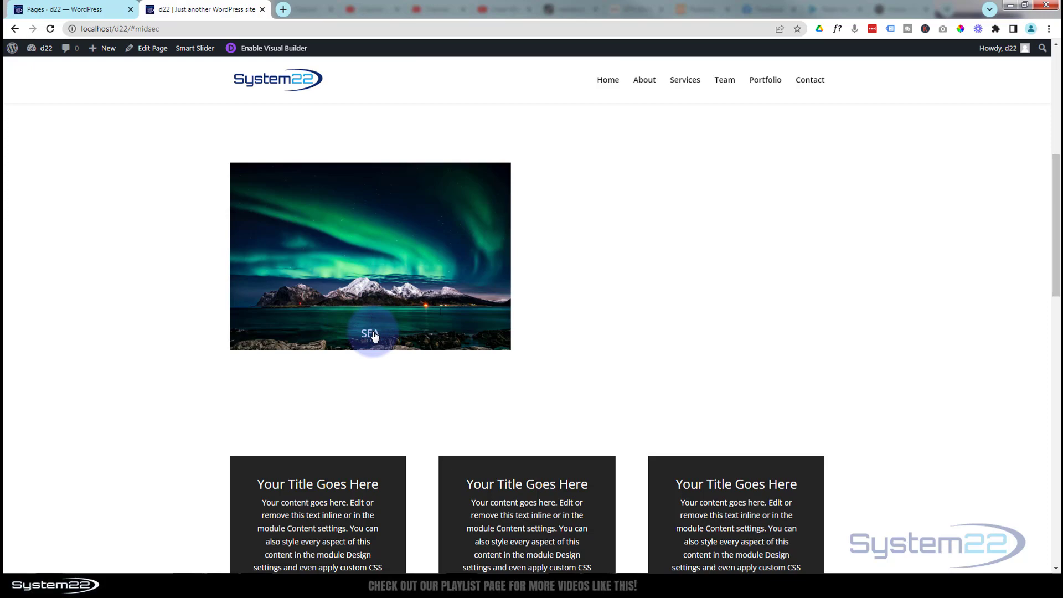
click(372, 335)
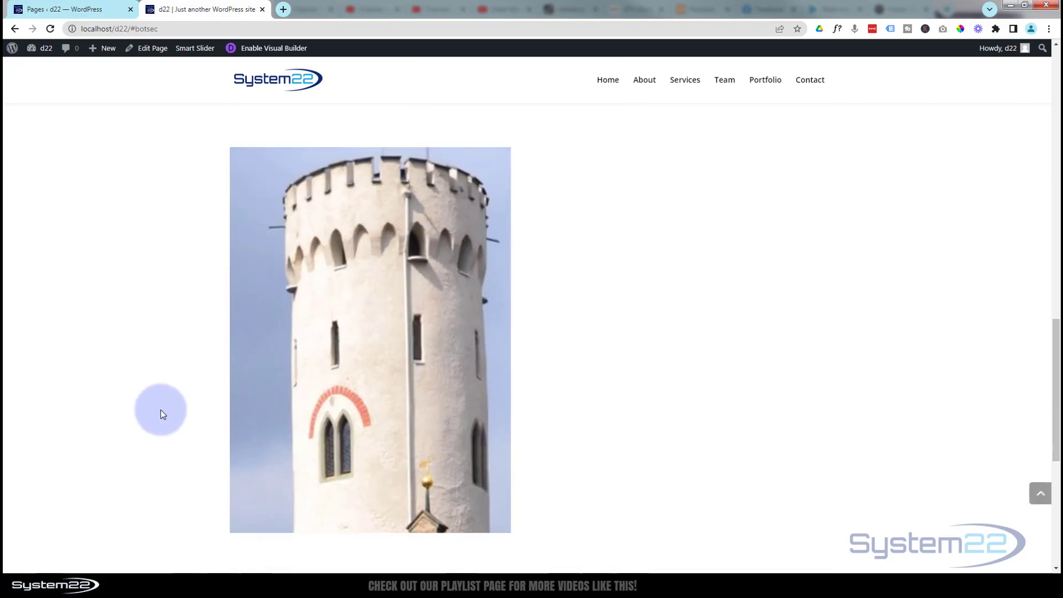
Step: Scroll back up, enlarge the lighthouse photo, then close the enlarged view
scroll(128, 421, up, 9)
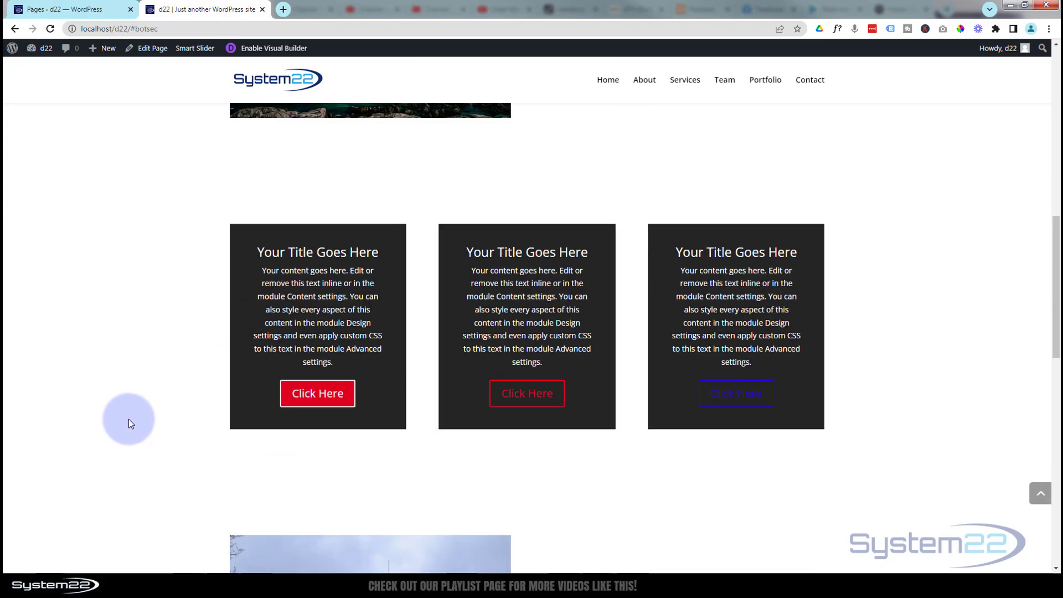
scroll(129, 420, up, 3)
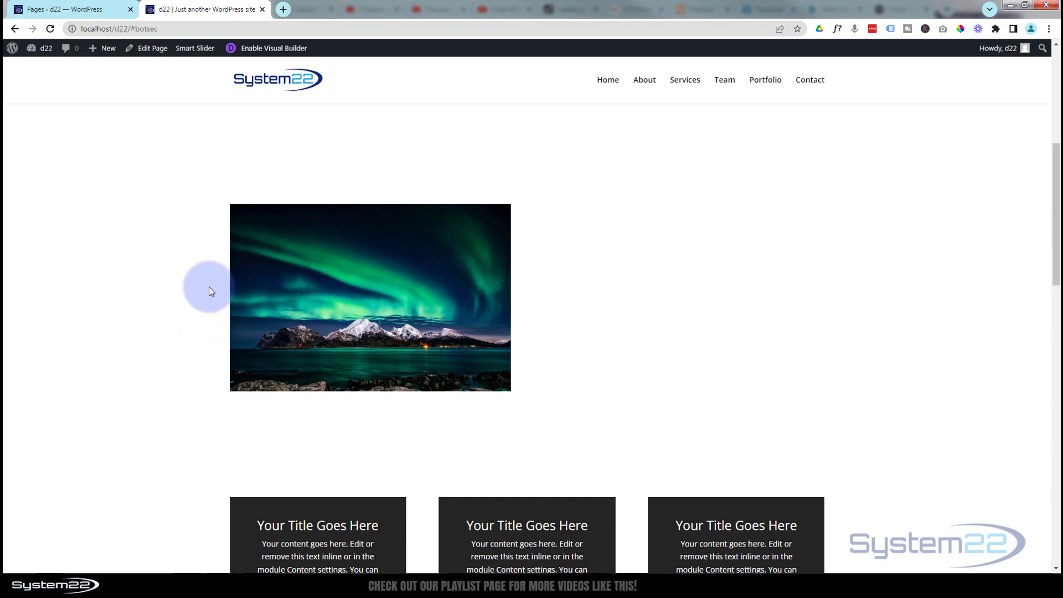
mouse_move(321, 237)
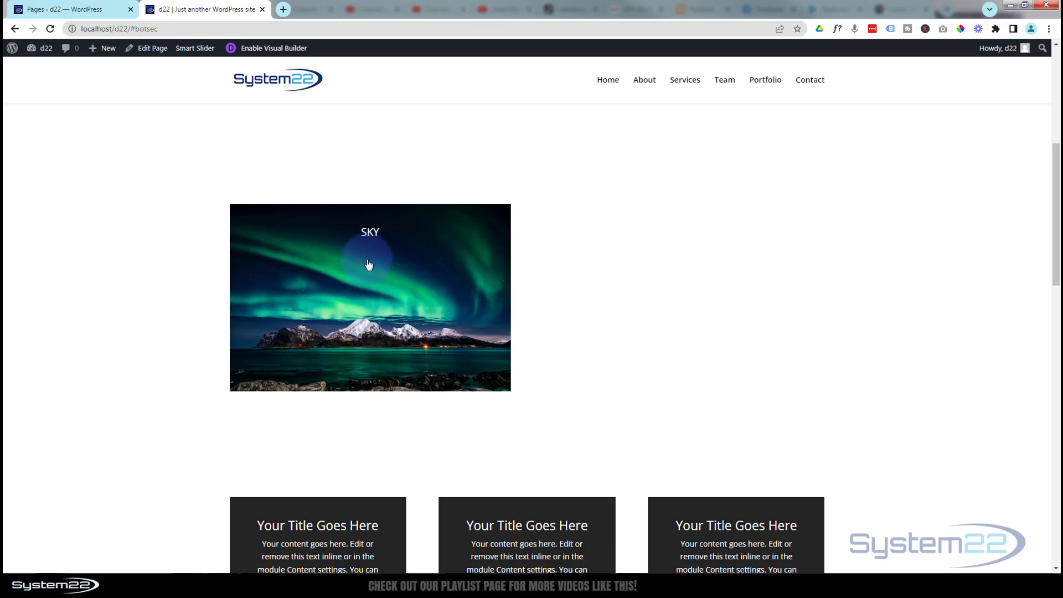
scroll(185, 290, up, 5)
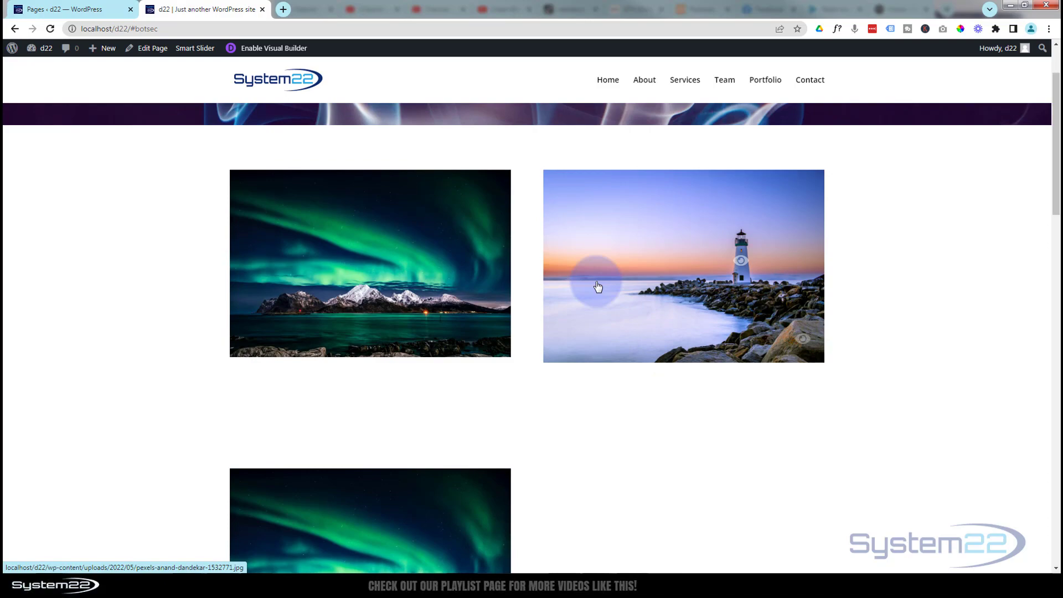
click(568, 356)
click(86, 340)
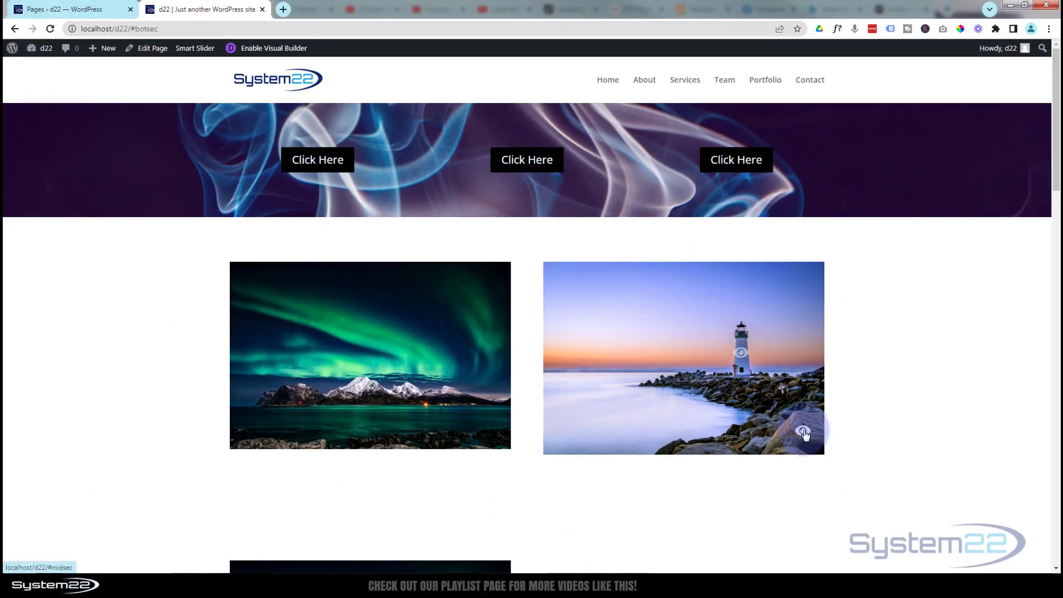
Step: Follow the lighthouse image's link to the blurb boxes, then scroll back up
click(804, 433)
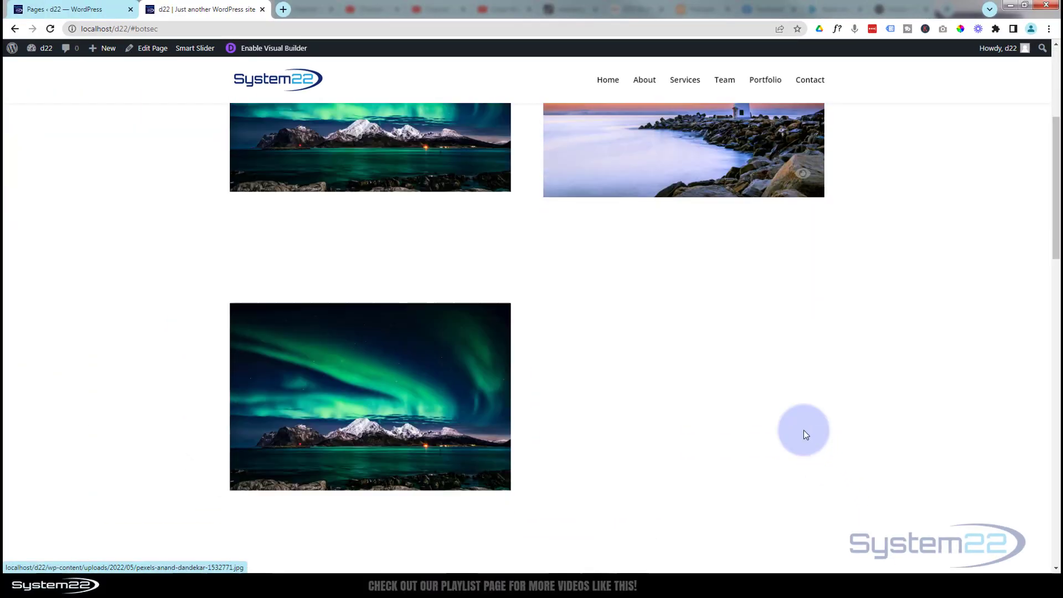
scroll(798, 446, up, 9)
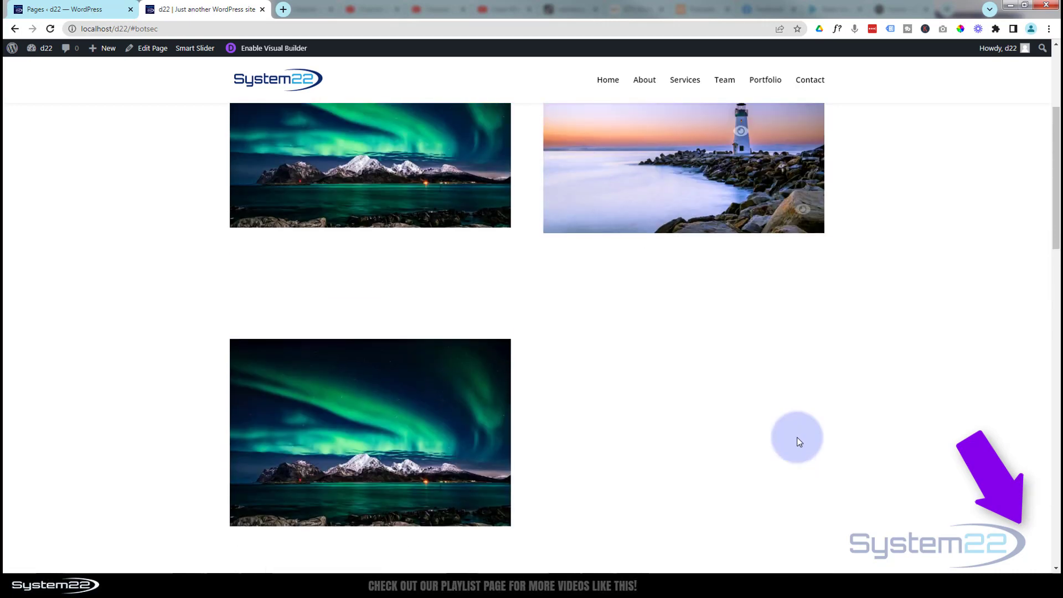
scroll(797, 442, up, 3)
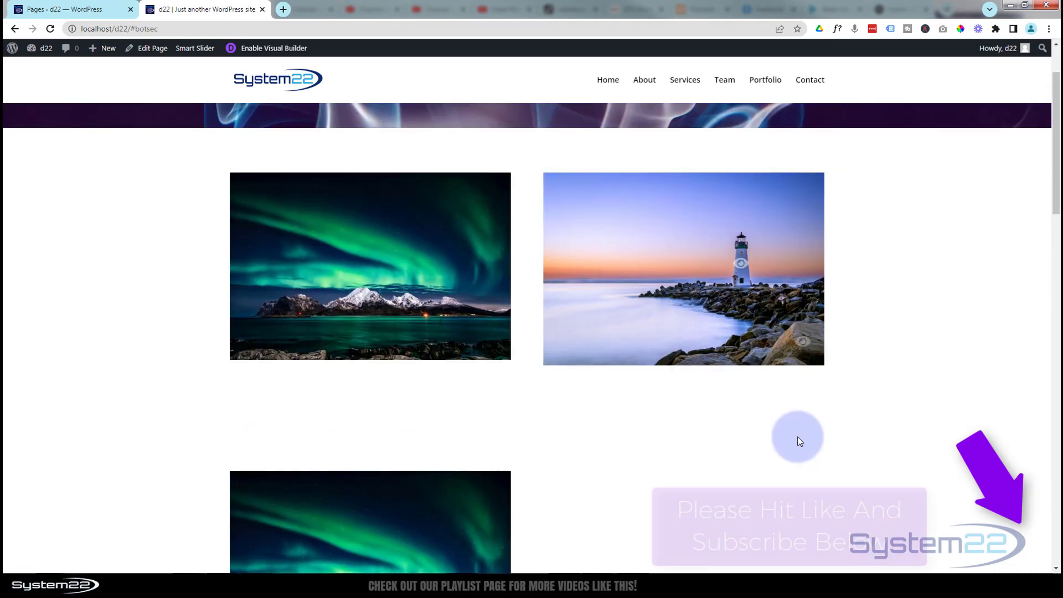